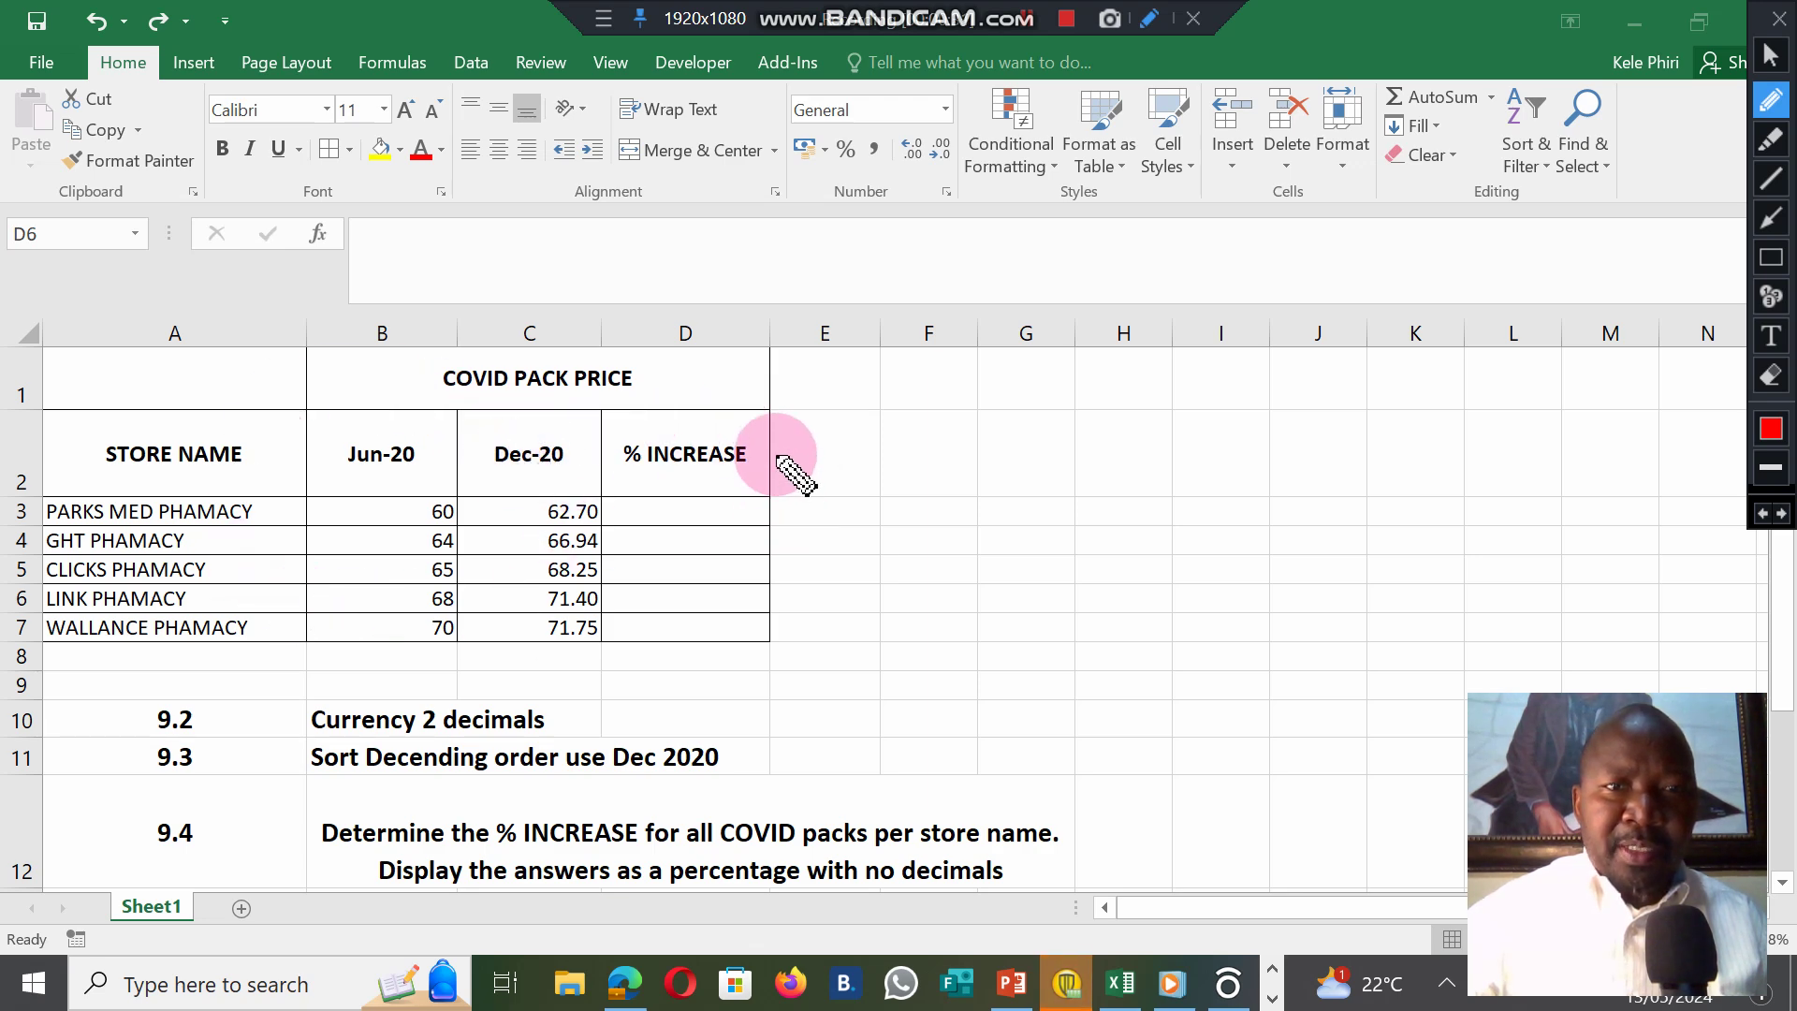
Move around the worksheet before starting the price formatting.
drag(767, 430, 951, 377)
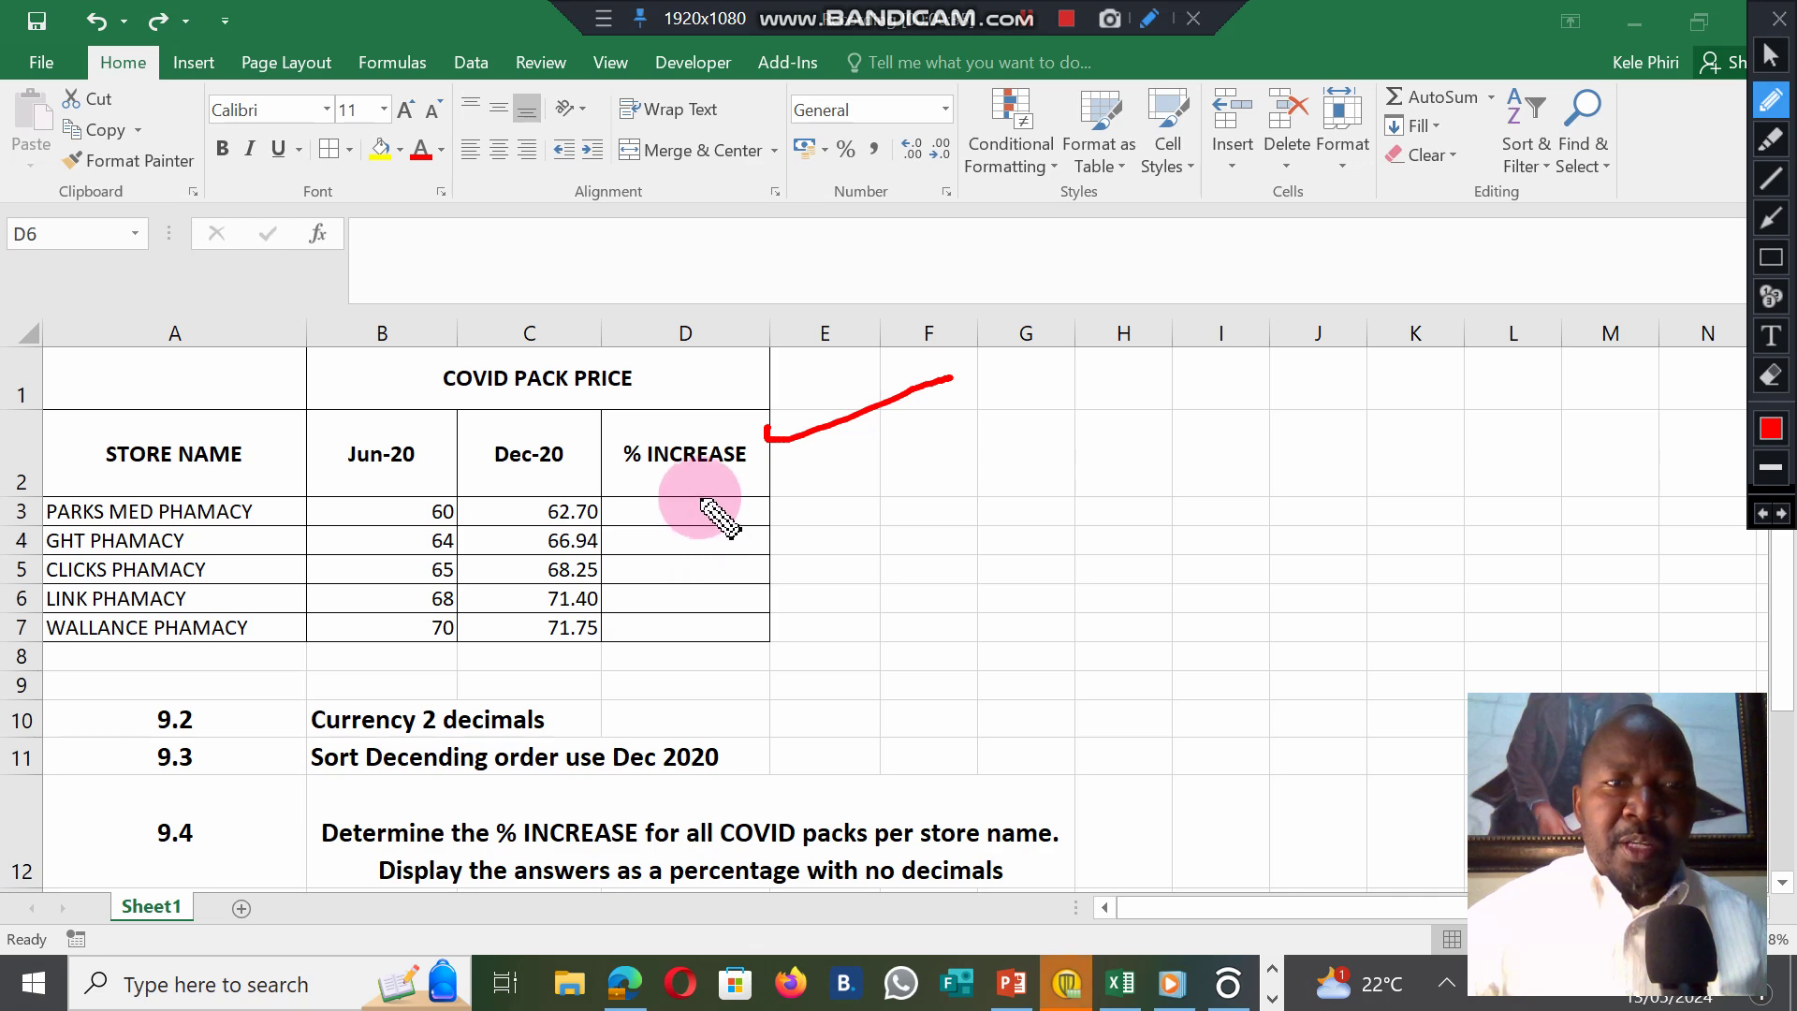
drag(694, 499, 690, 636)
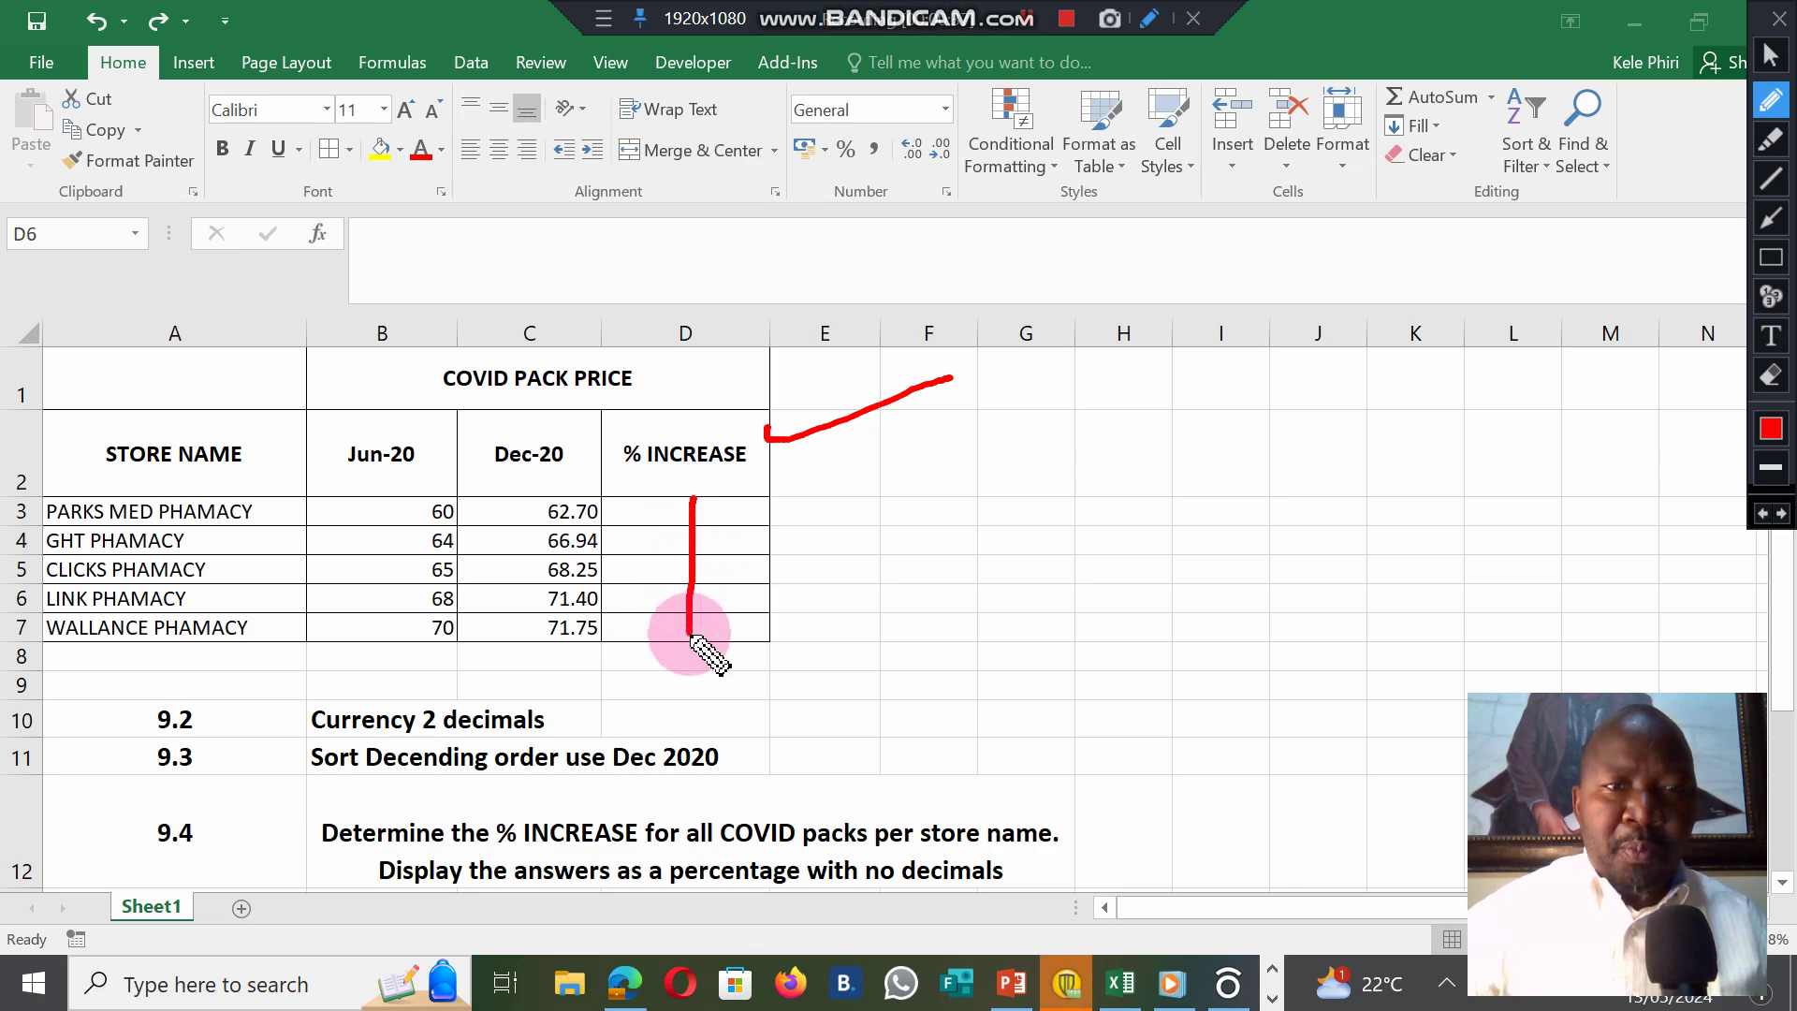
drag(781, 588, 939, 496)
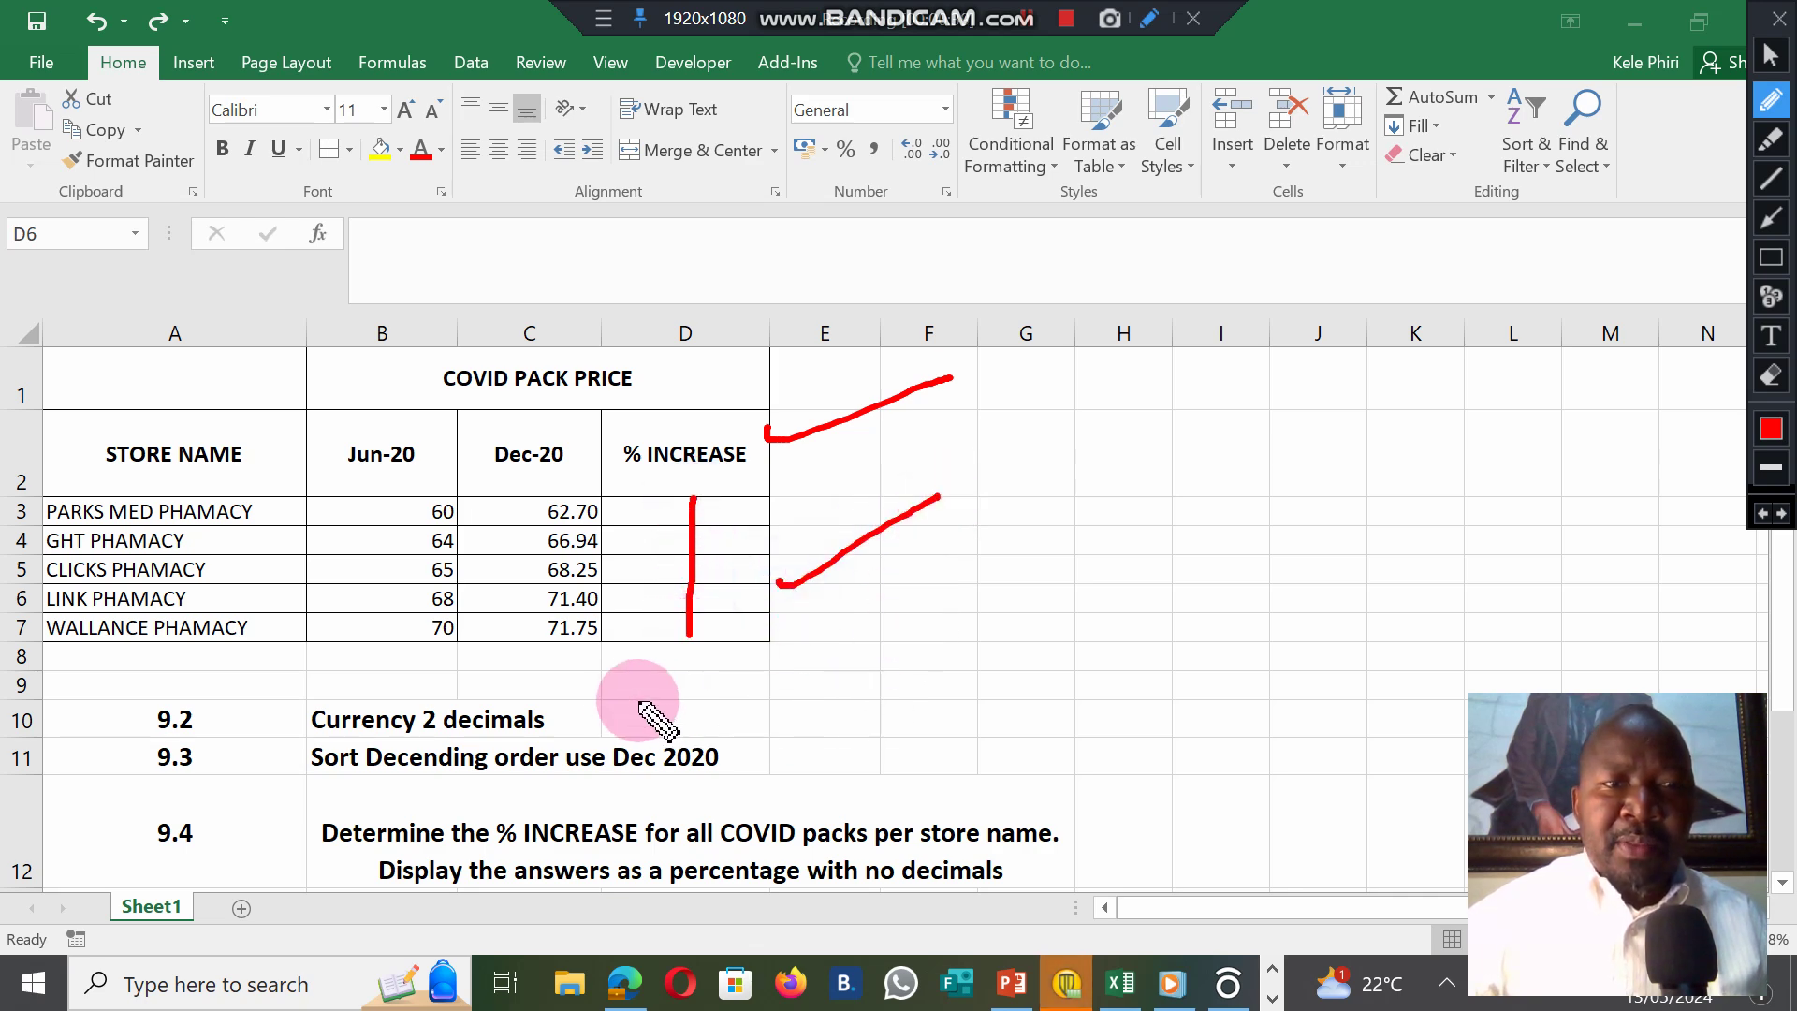
mouse_move(600, 709)
mouse_down()
mouse_move(616, 723)
mouse_move(791, 660)
mouse_up()
drag(748, 737, 868, 688)
drag(870, 820, 1067, 765)
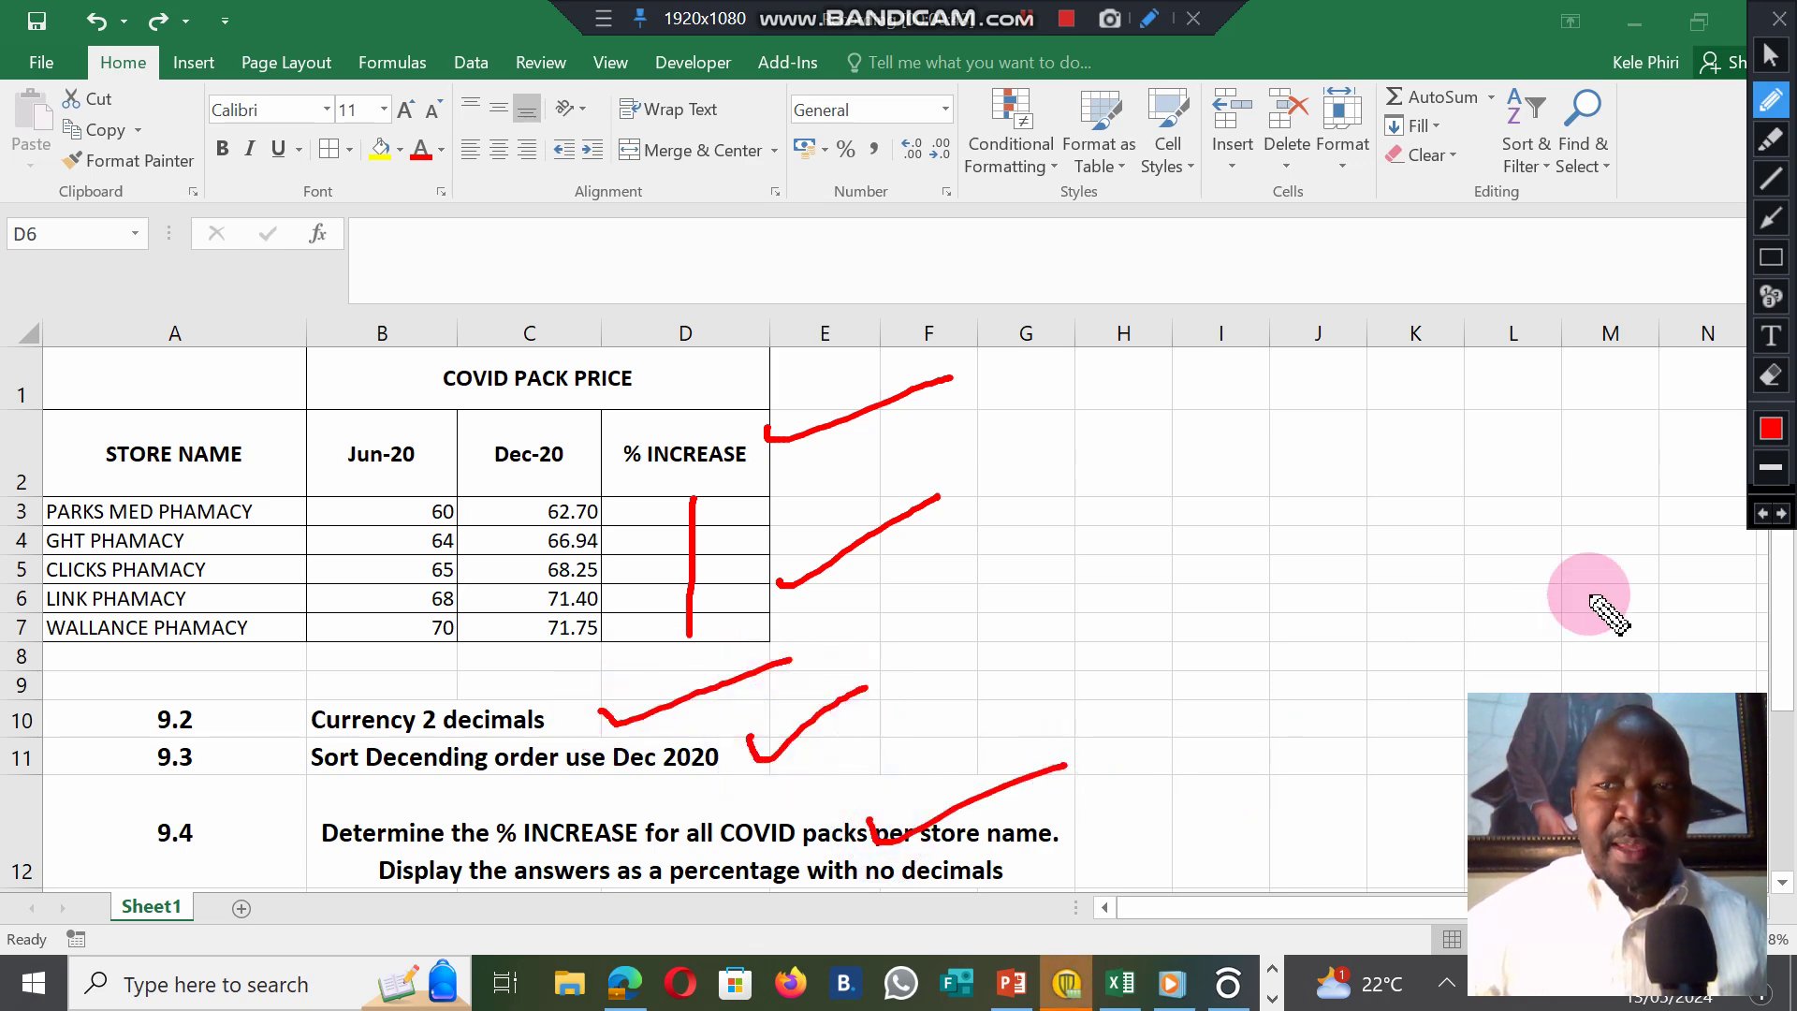
click(1773, 67)
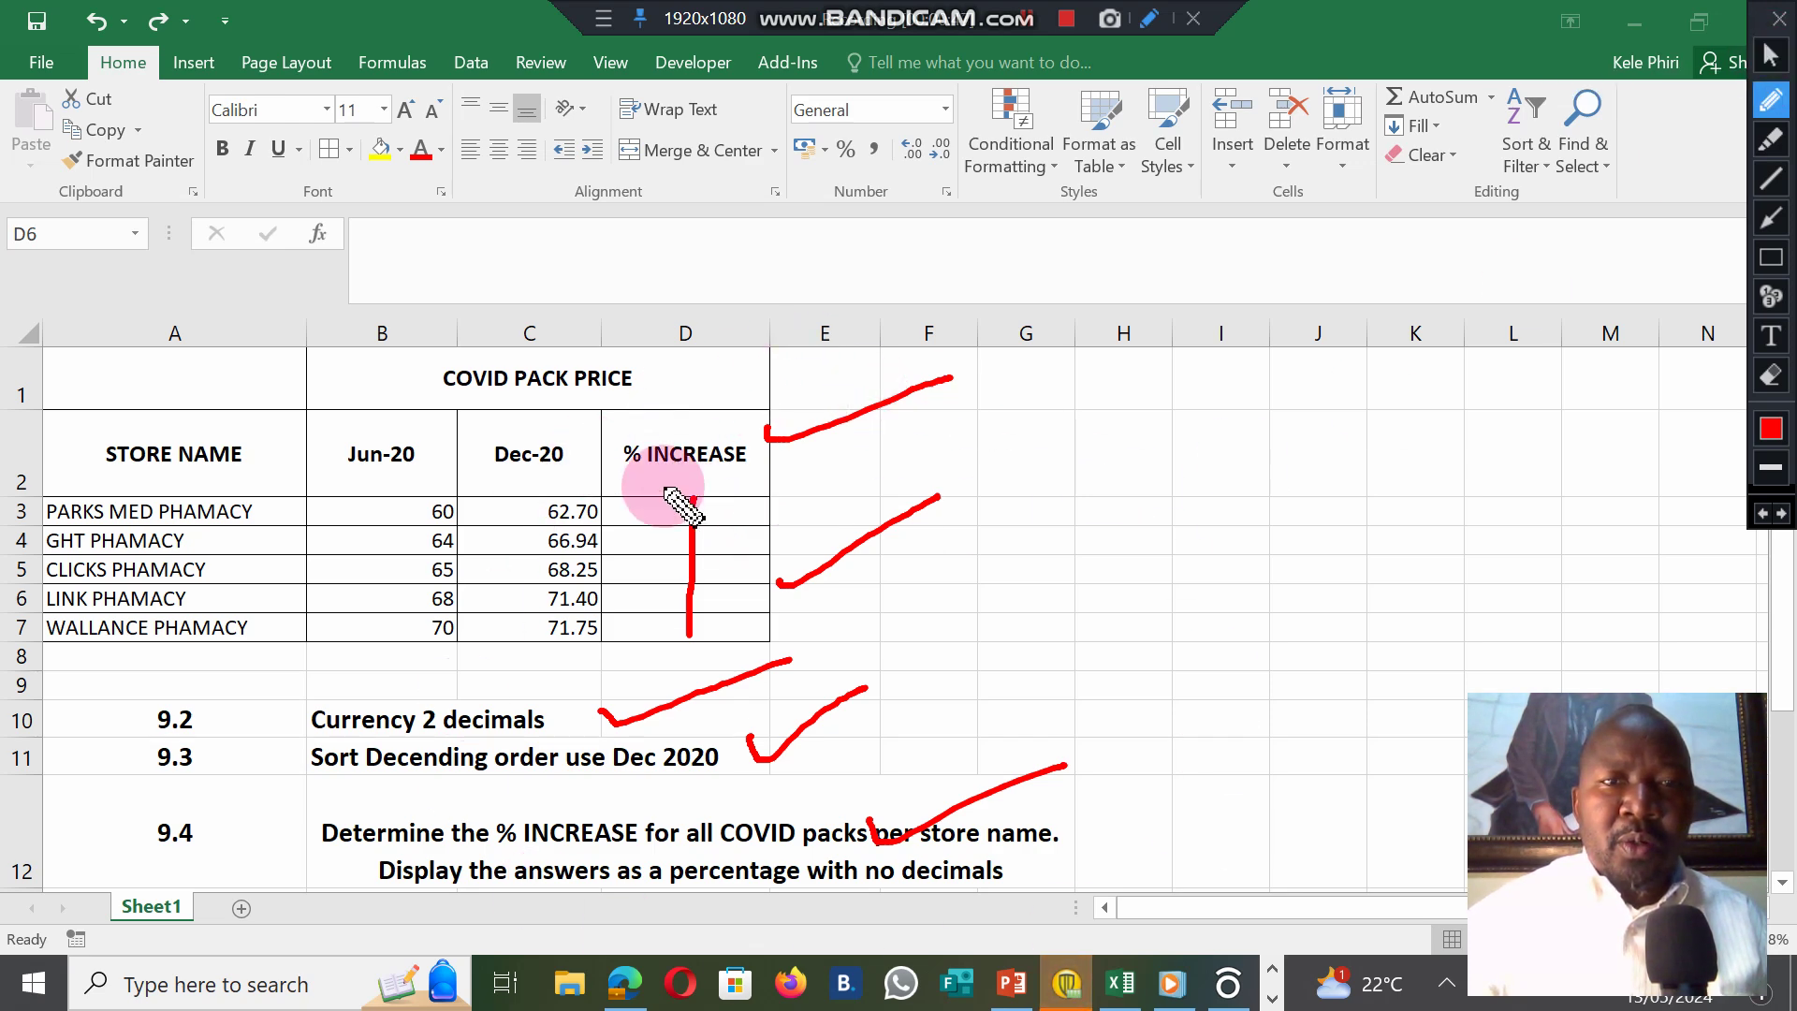
click(1773, 379)
click(407, 359)
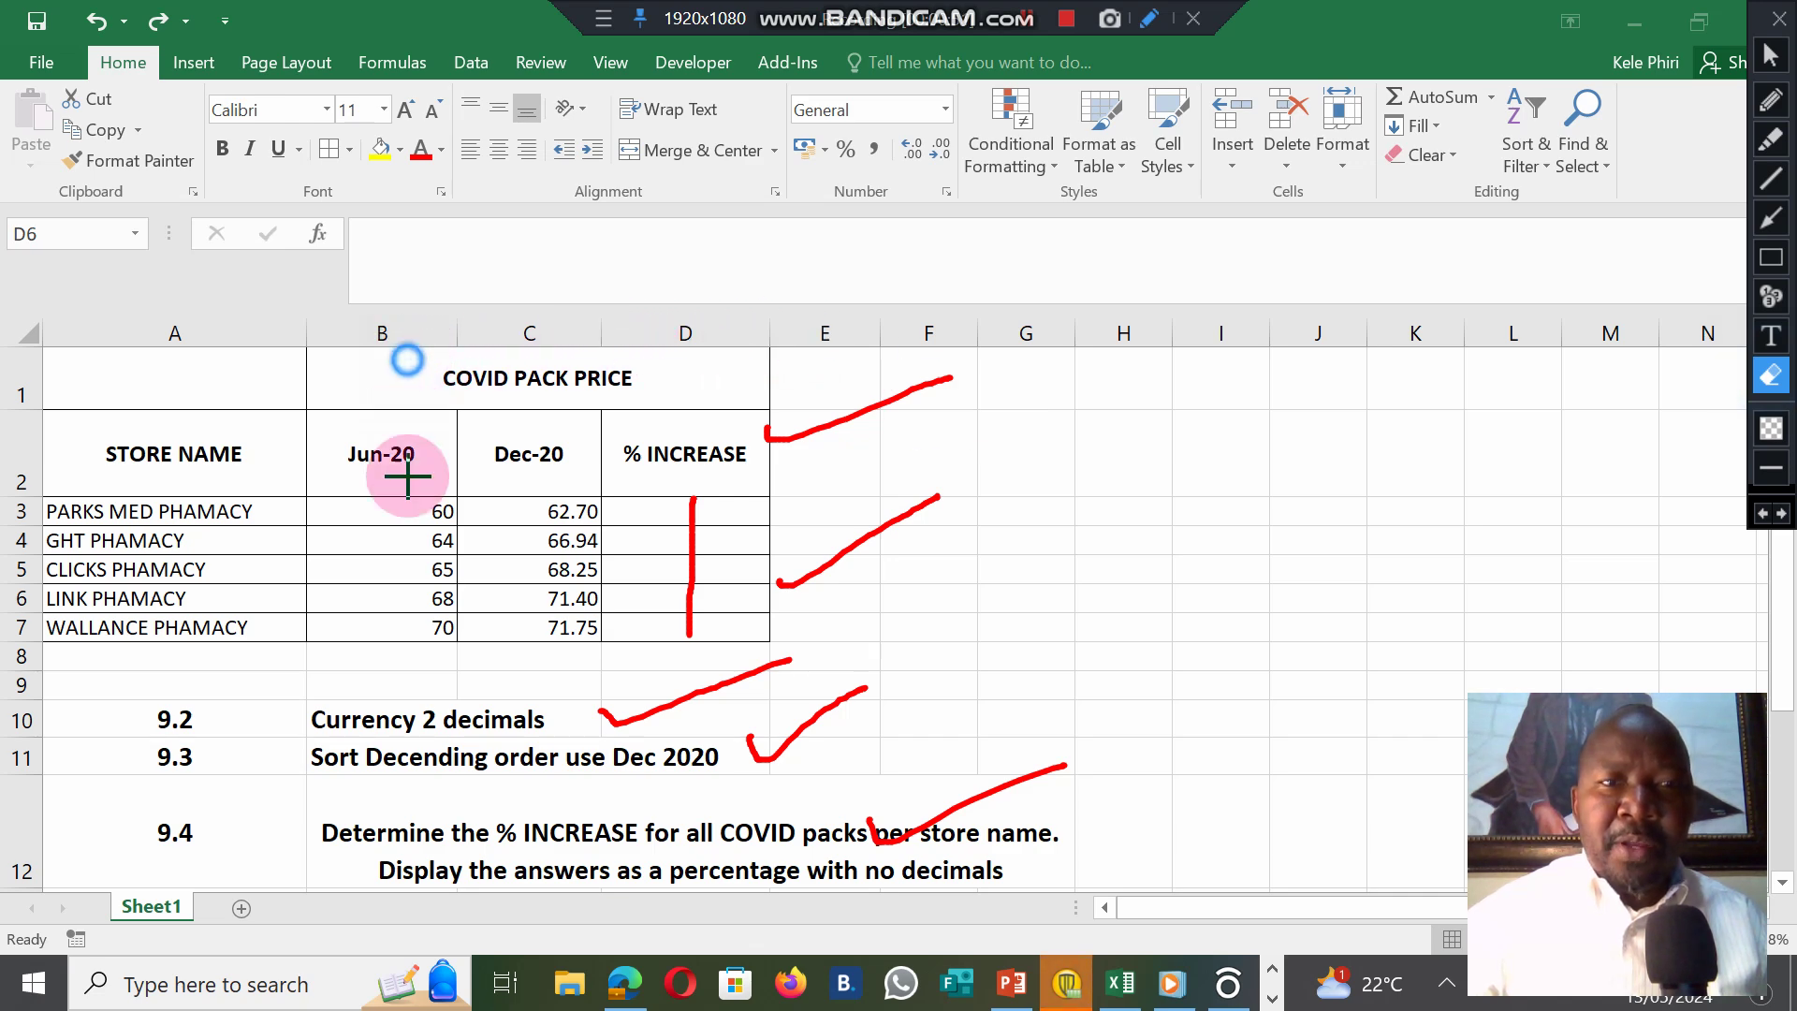
click(1137, 853)
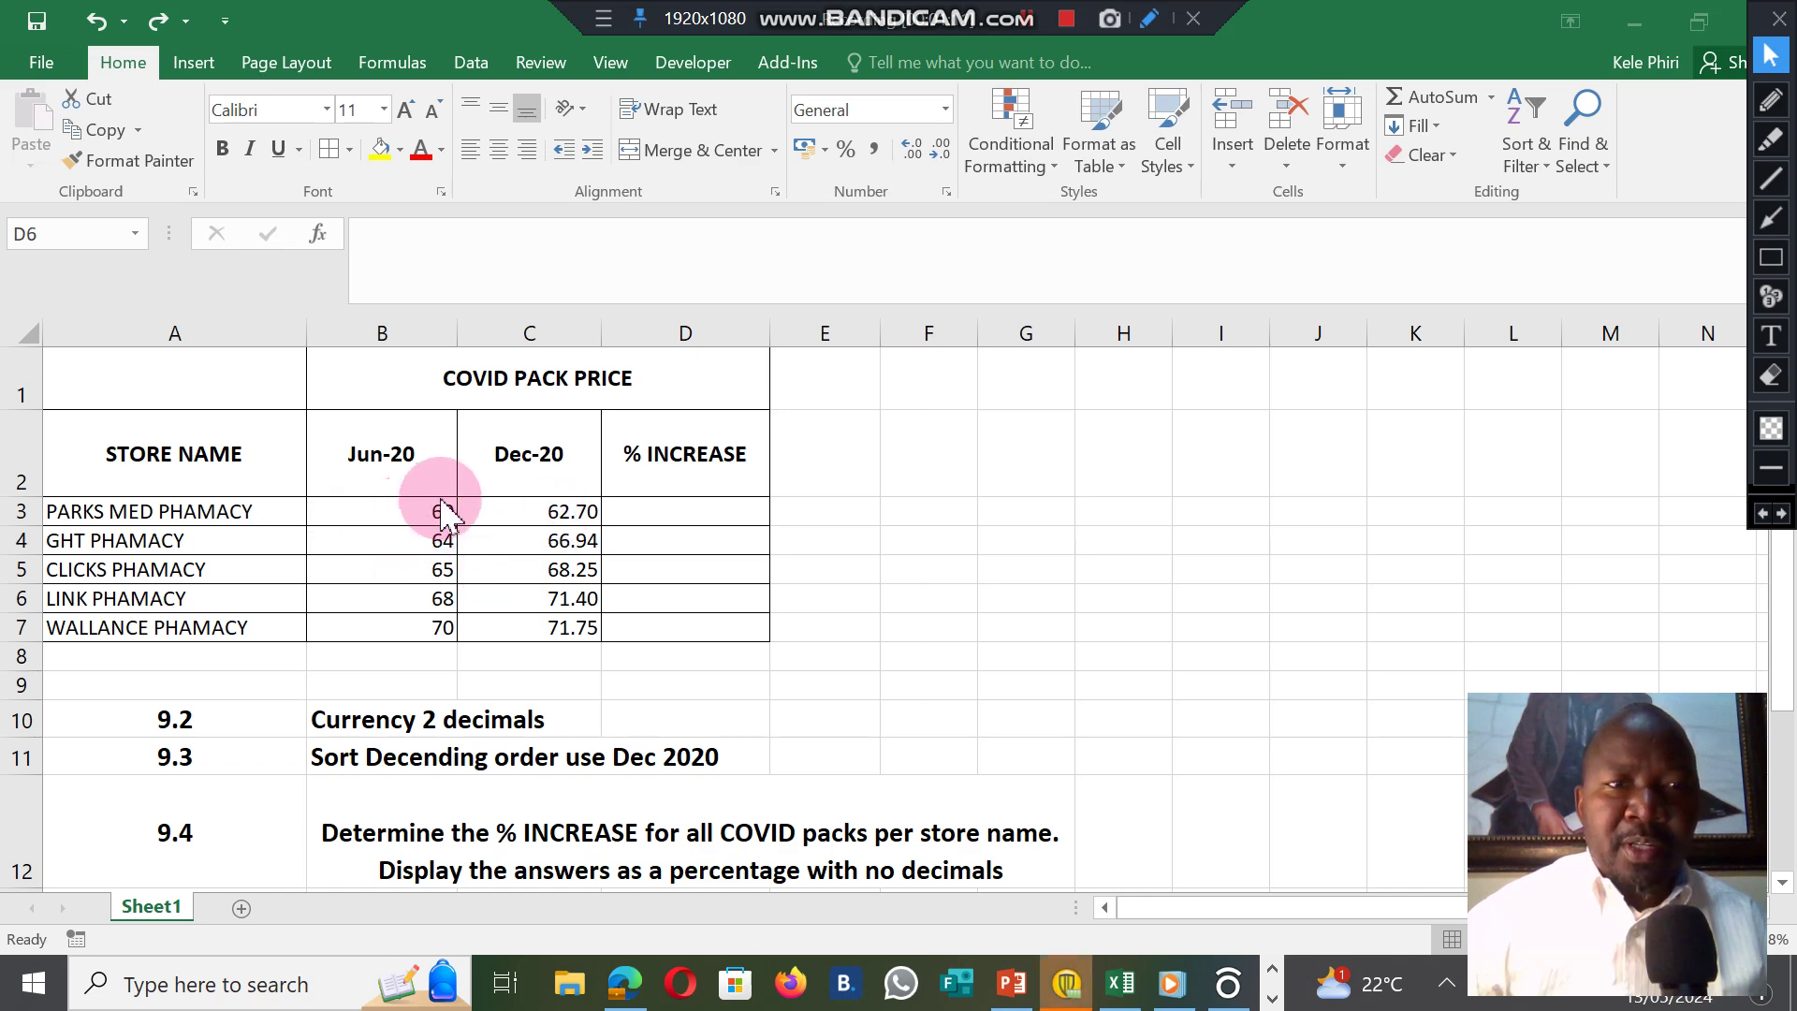
Format the B3:C7 prices as South African Rand accounting values with two decimals.
drag(365, 509, 545, 622)
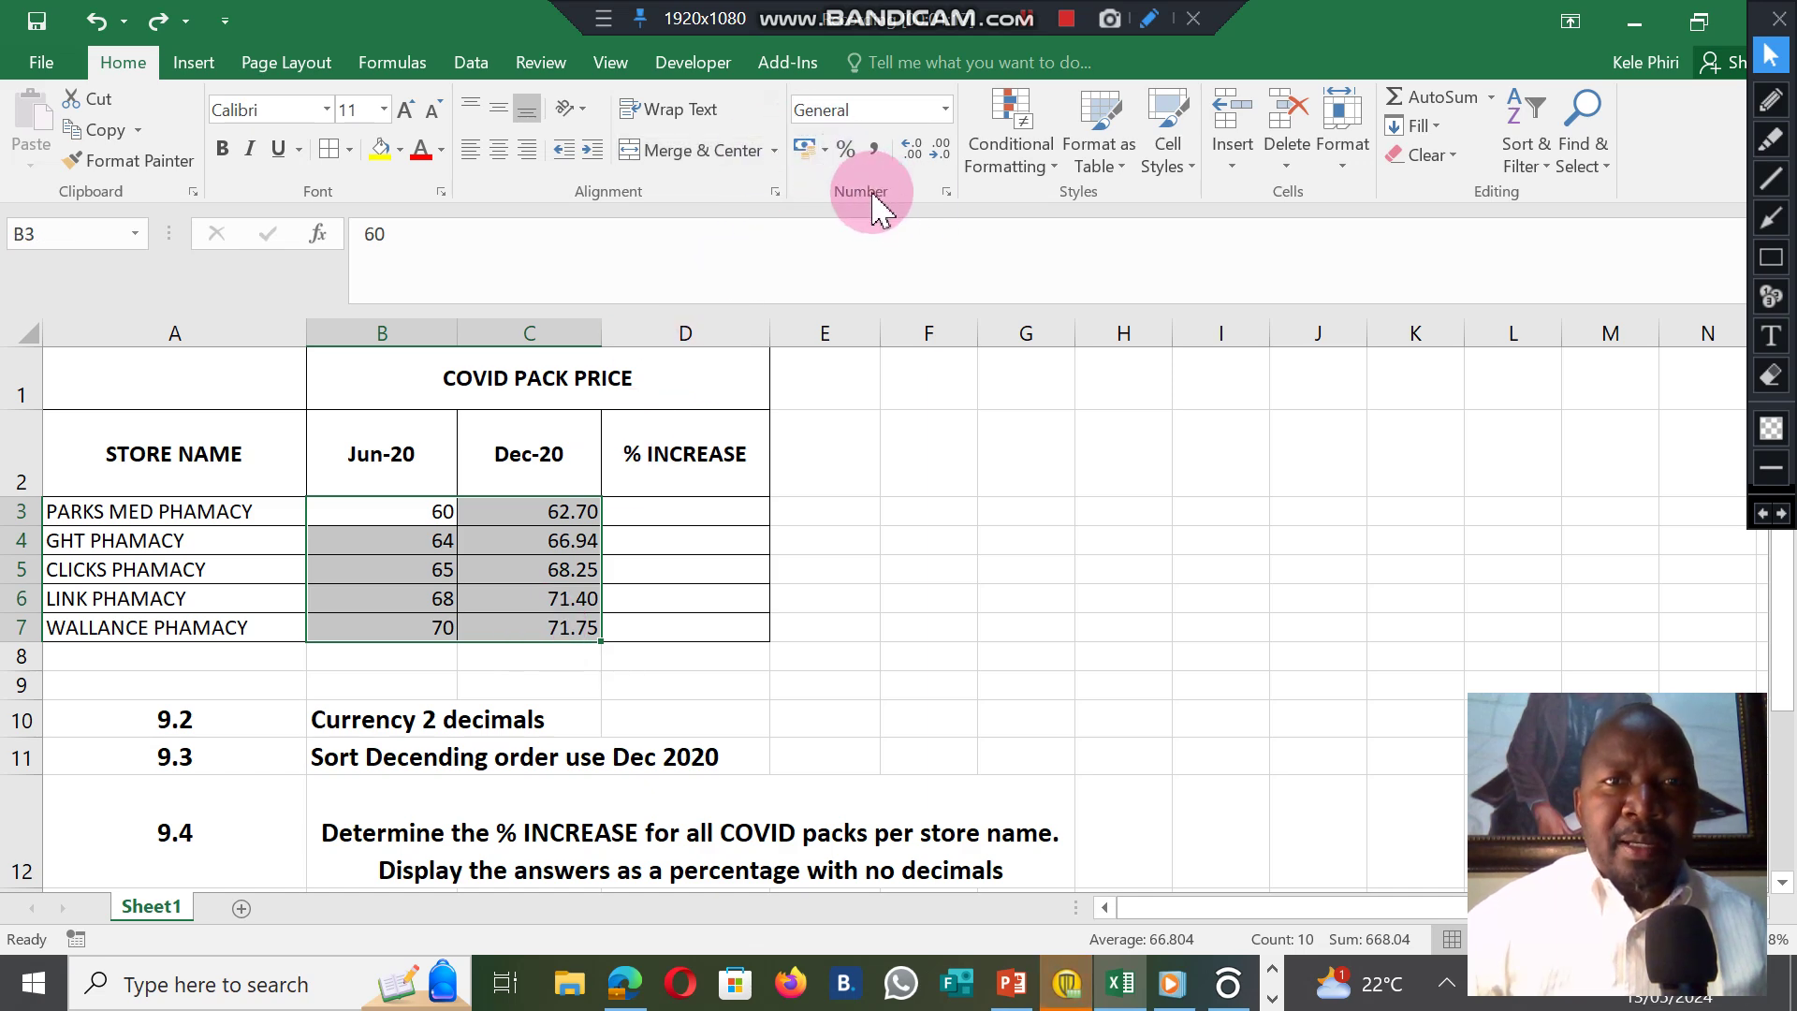
click(824, 151)
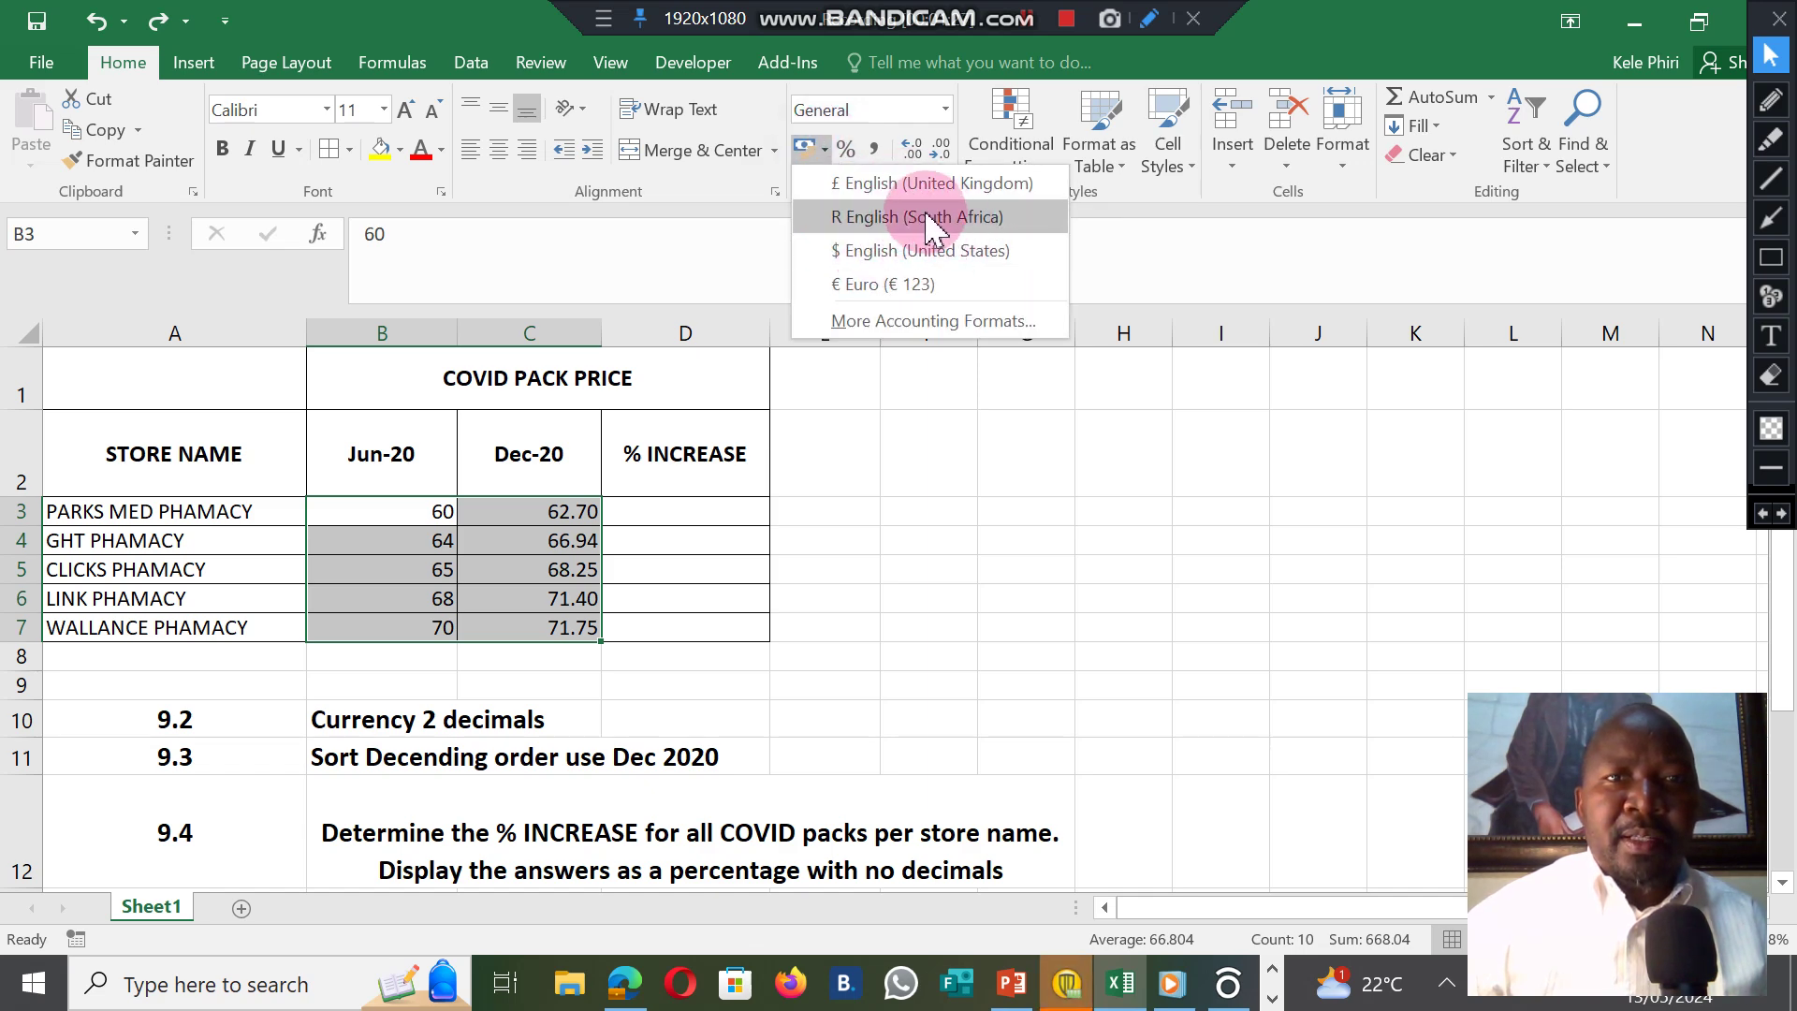
click(908, 225)
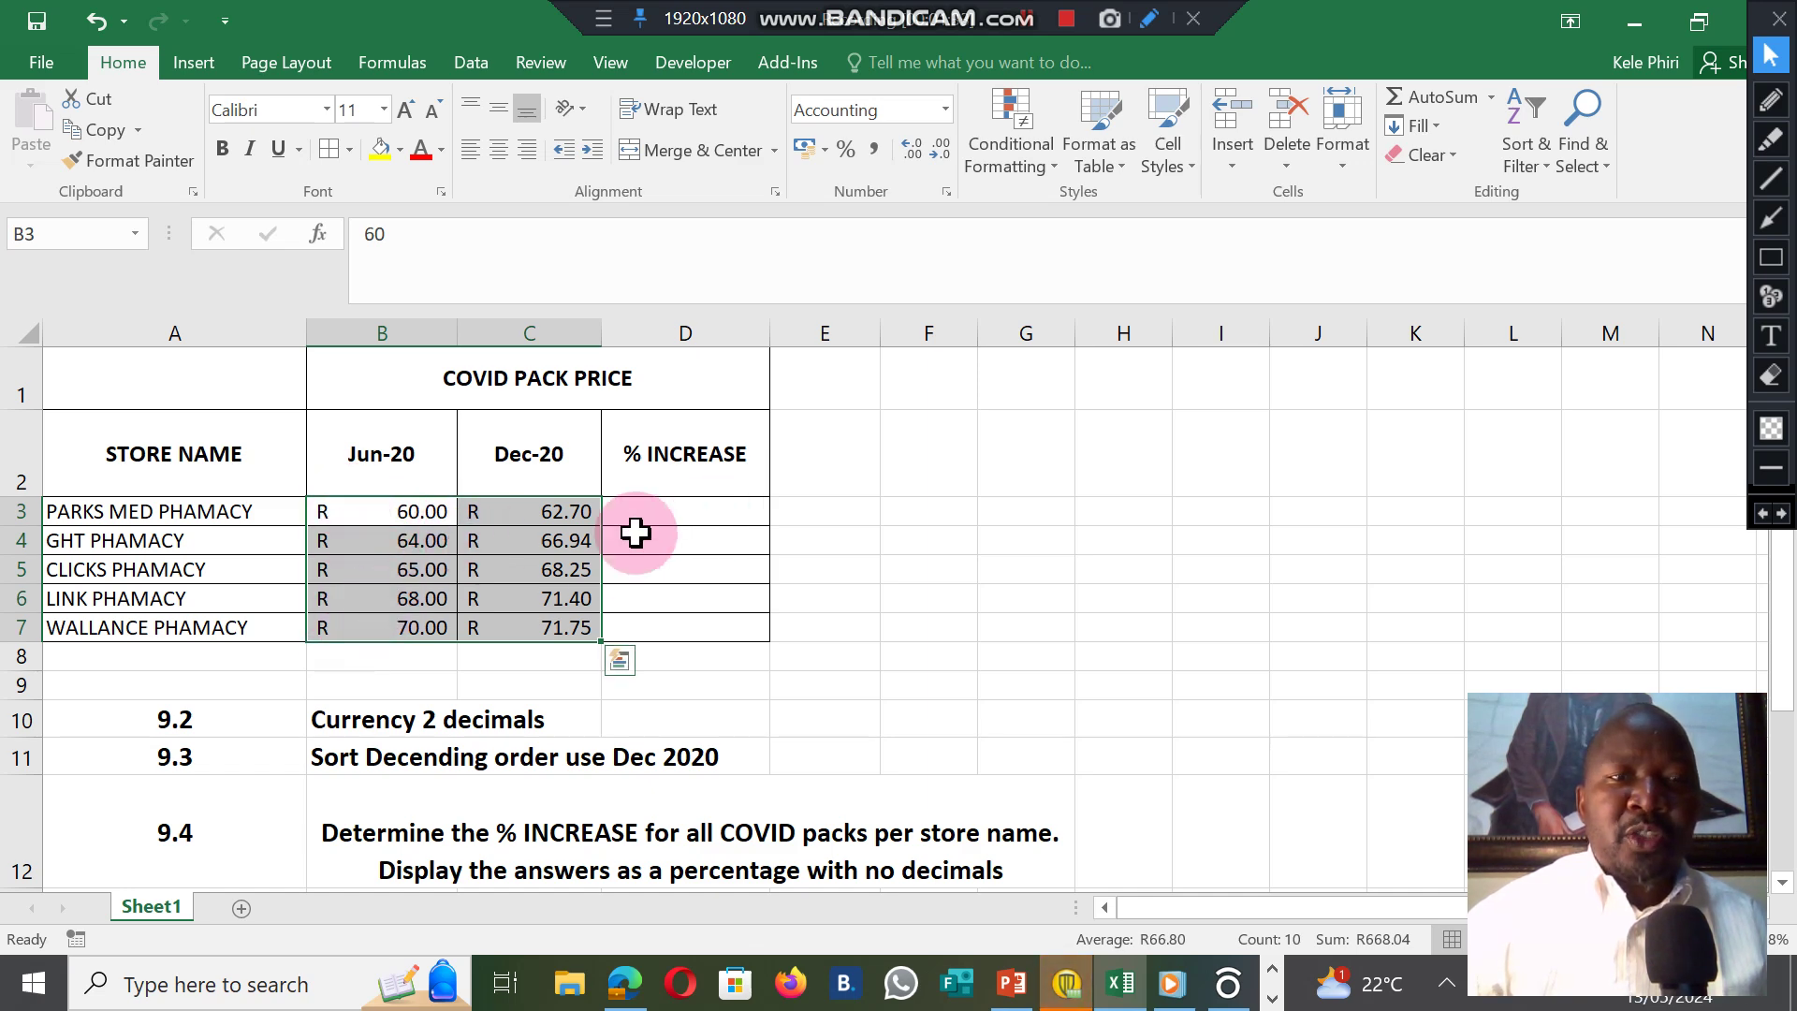
click(681, 507)
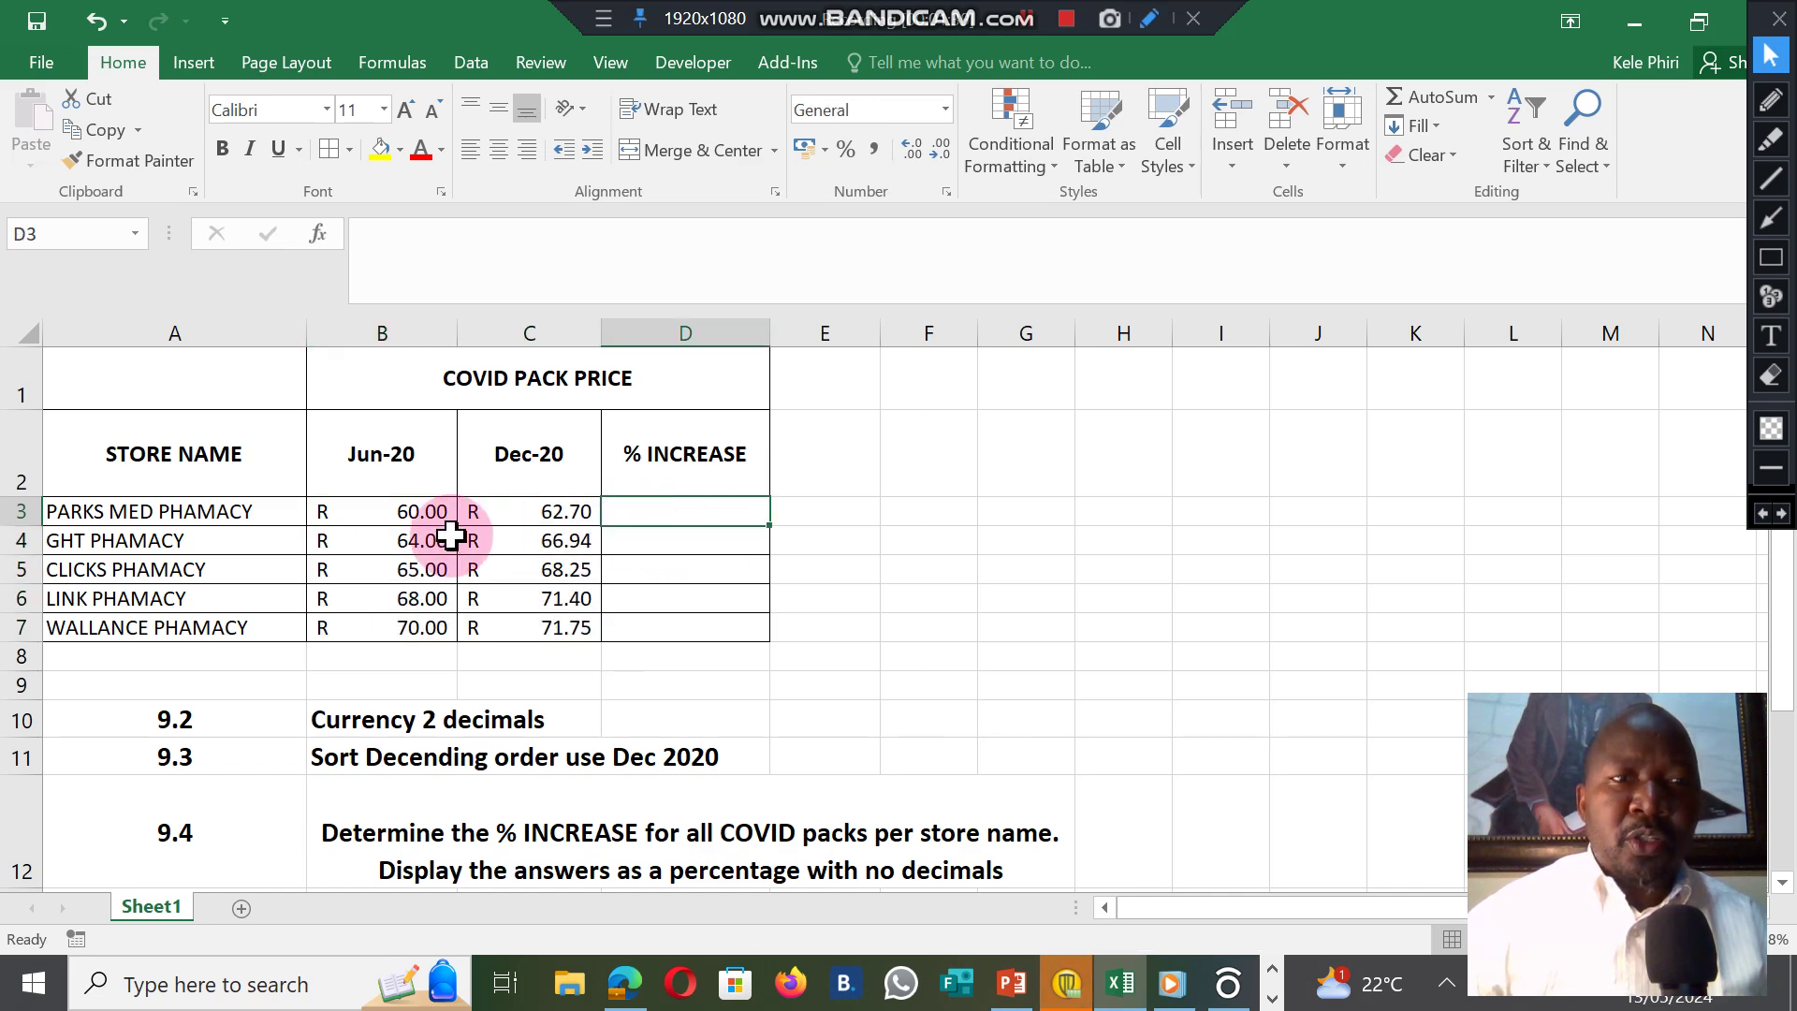
Custom-sort A3:C7 by Dec-20 cell values, smallest to largest.
drag(70, 511, 528, 639)
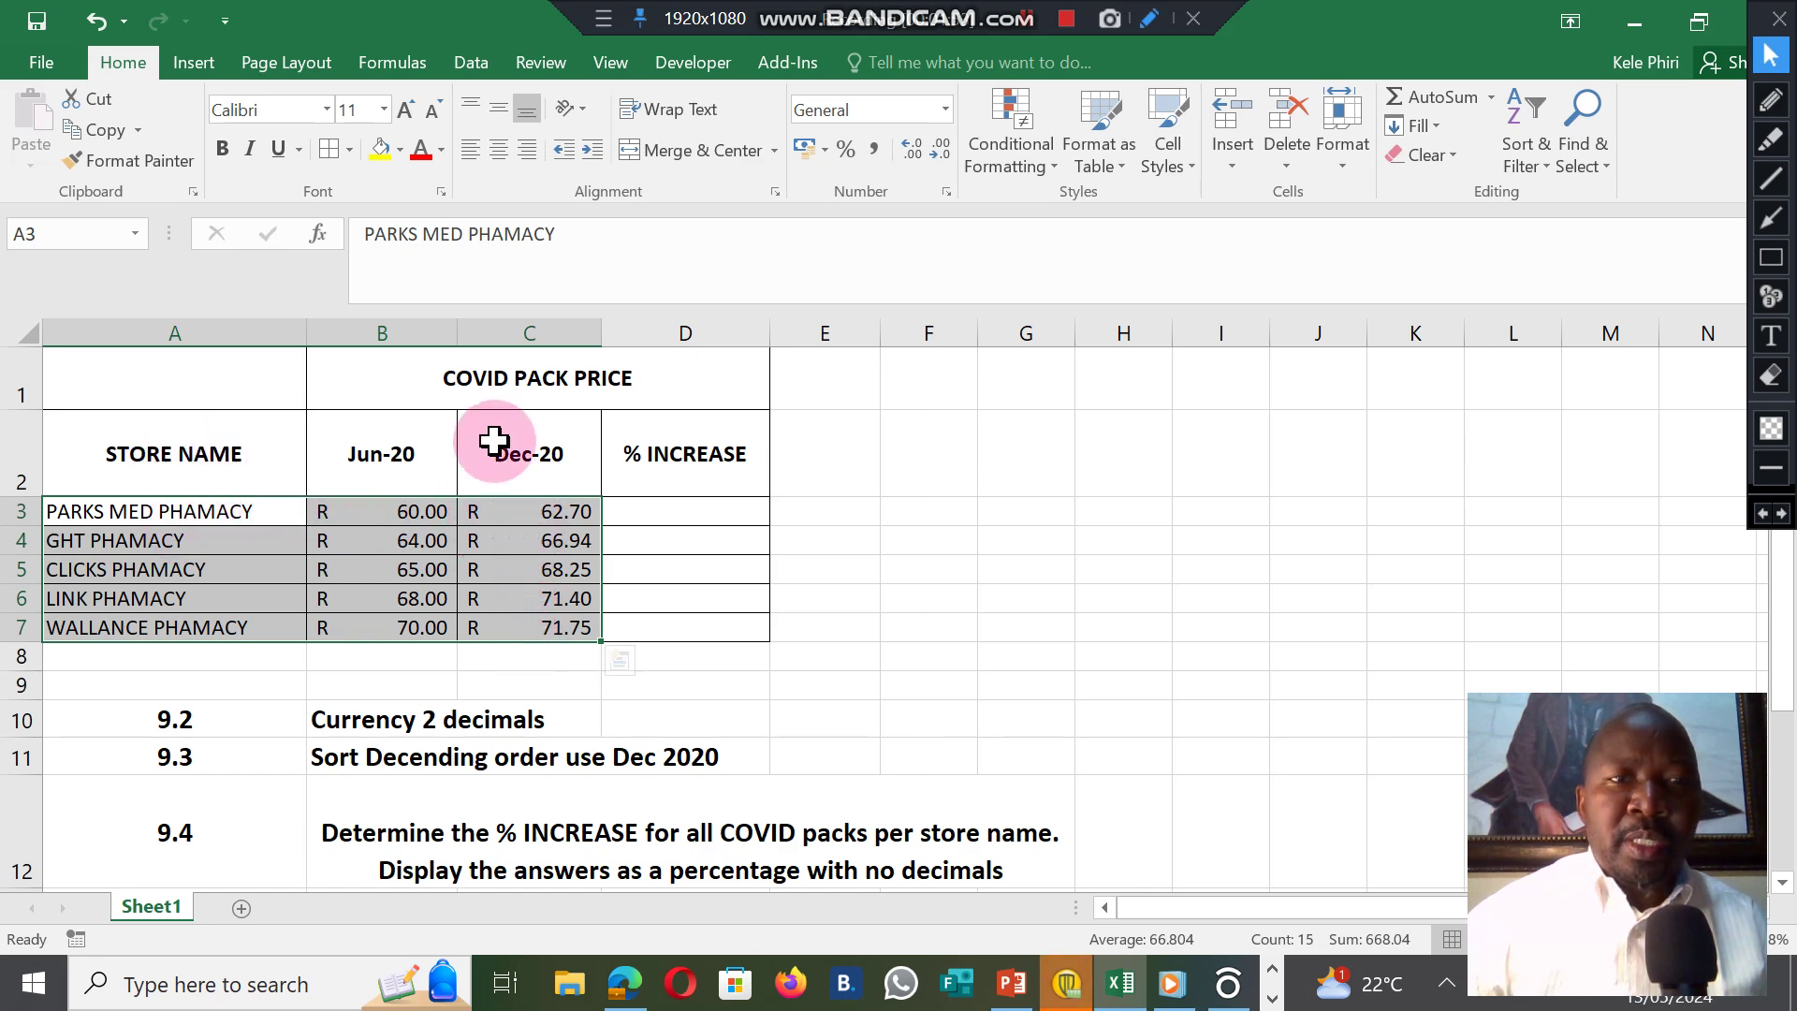
click(1524, 150)
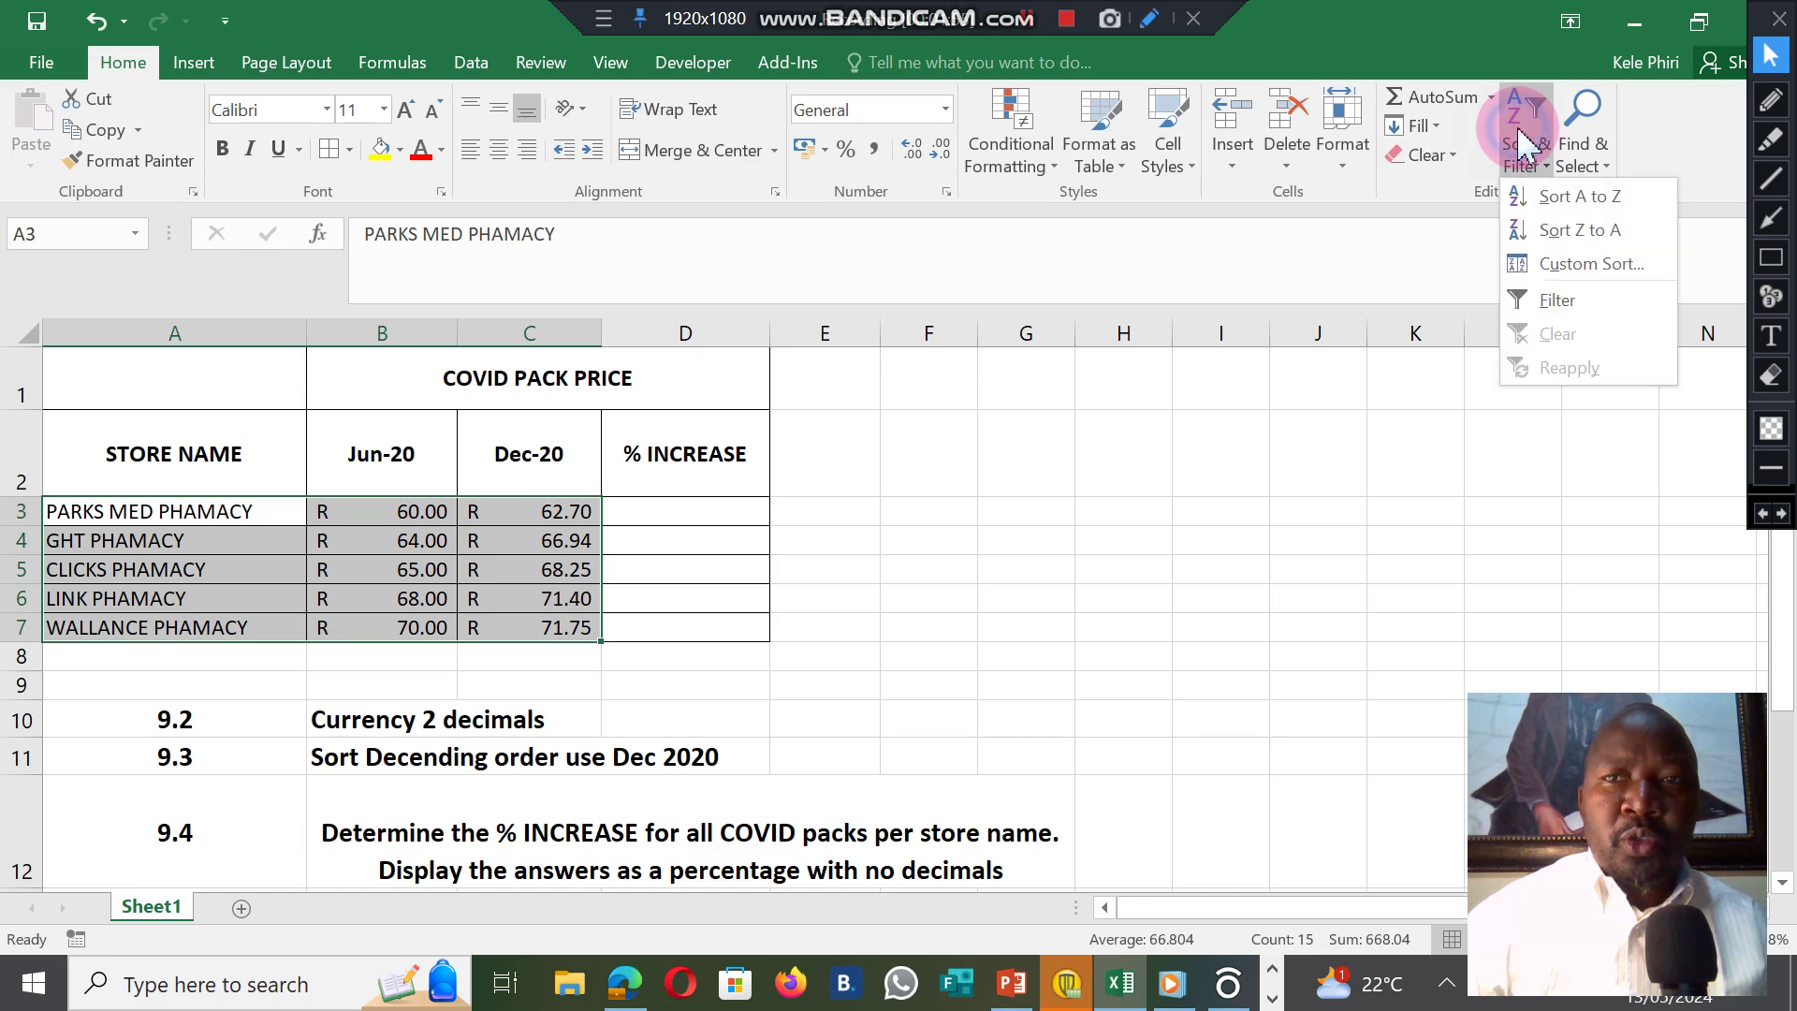
click(1565, 265)
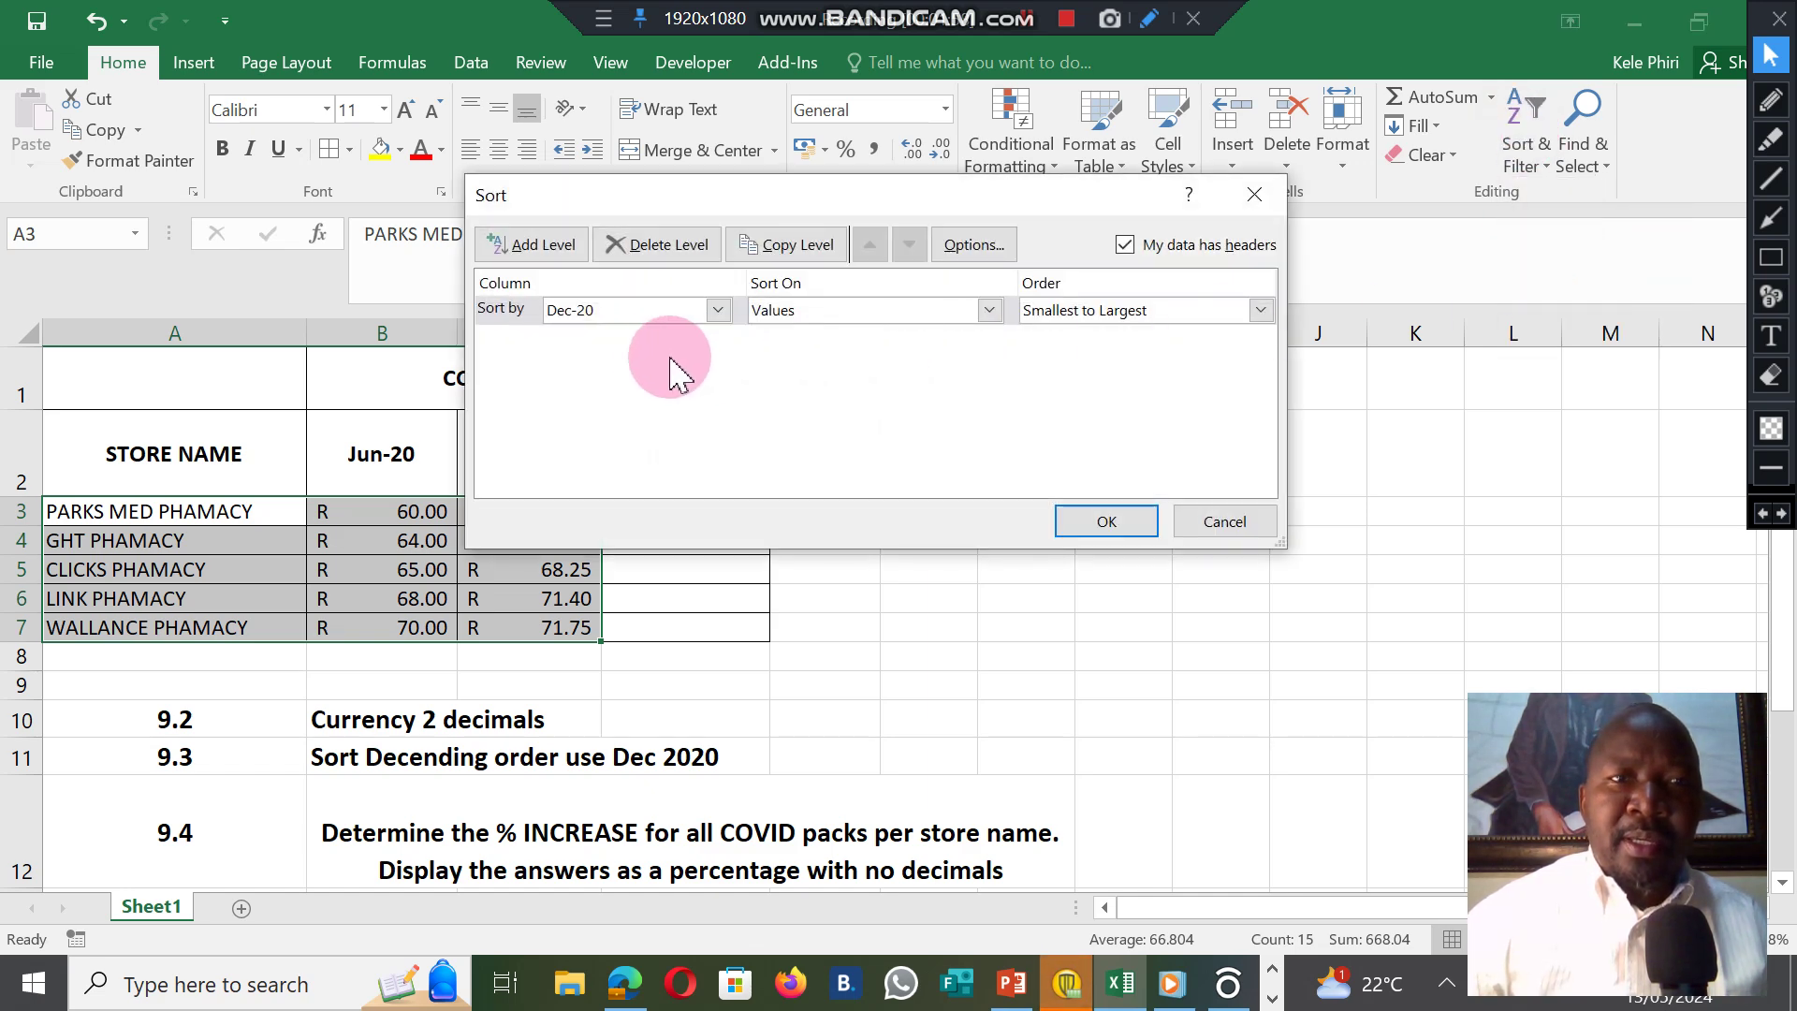
click(718, 310)
click(574, 375)
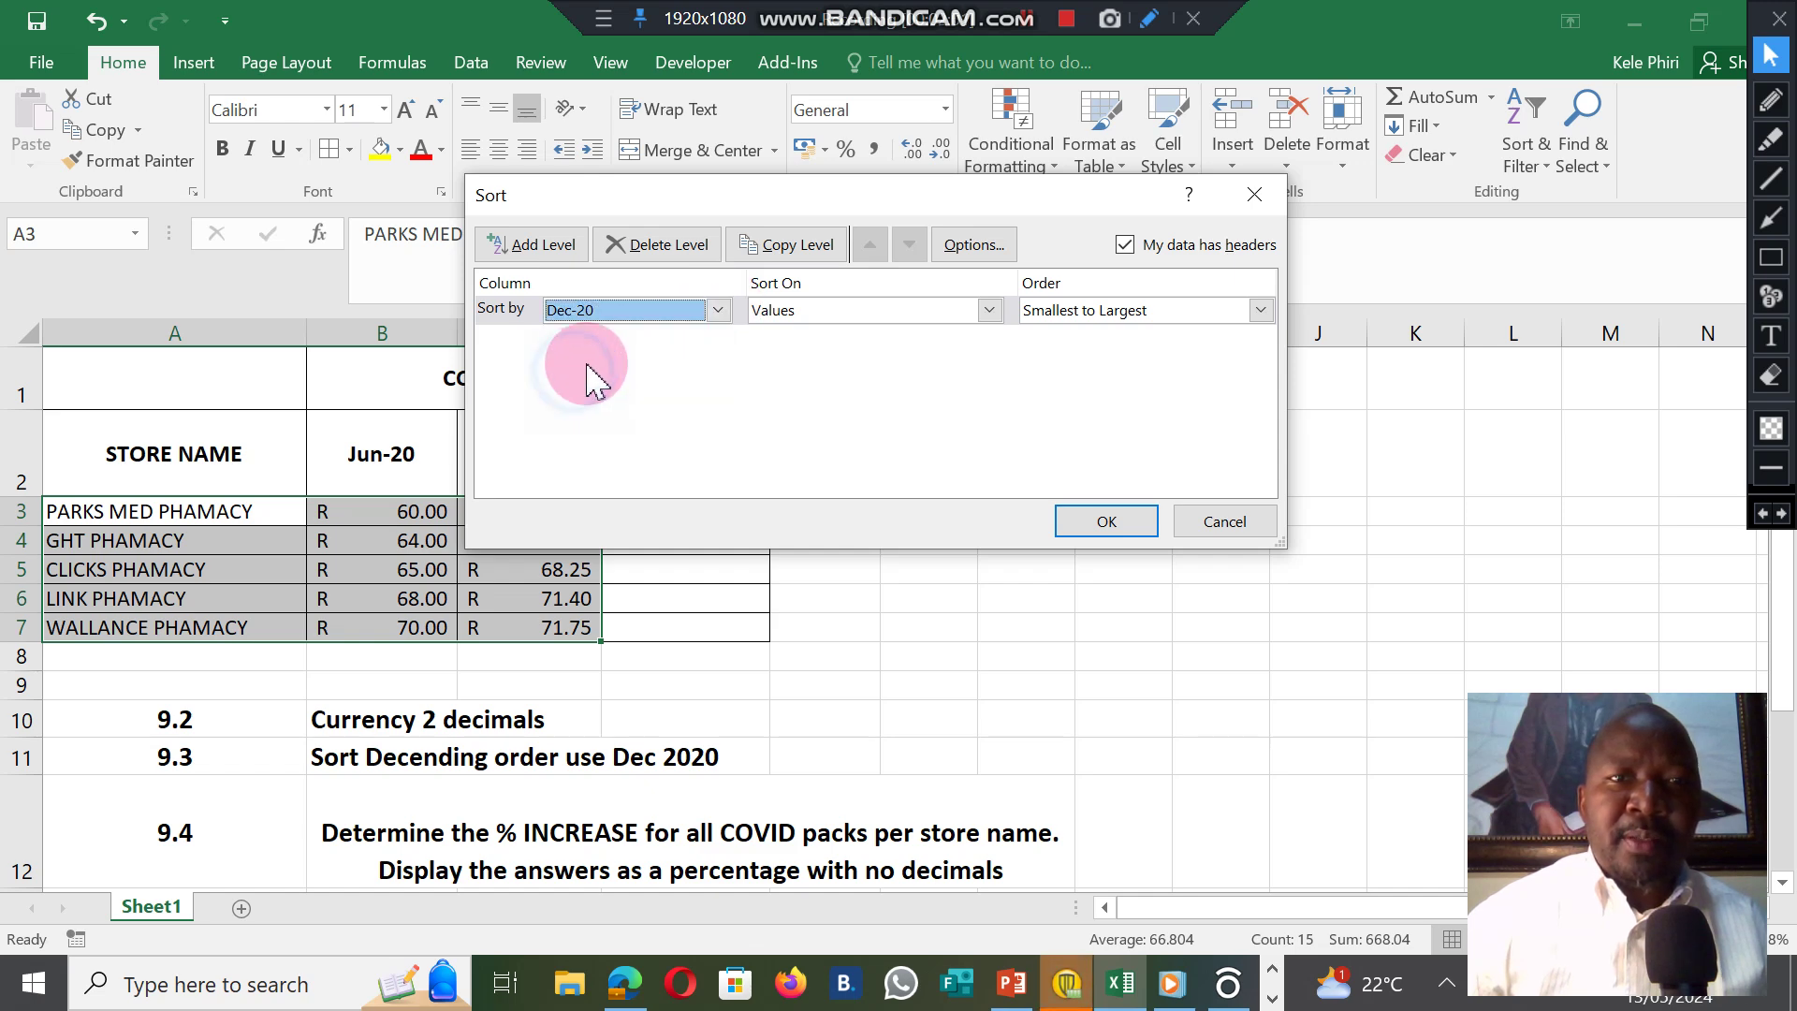
click(989, 310)
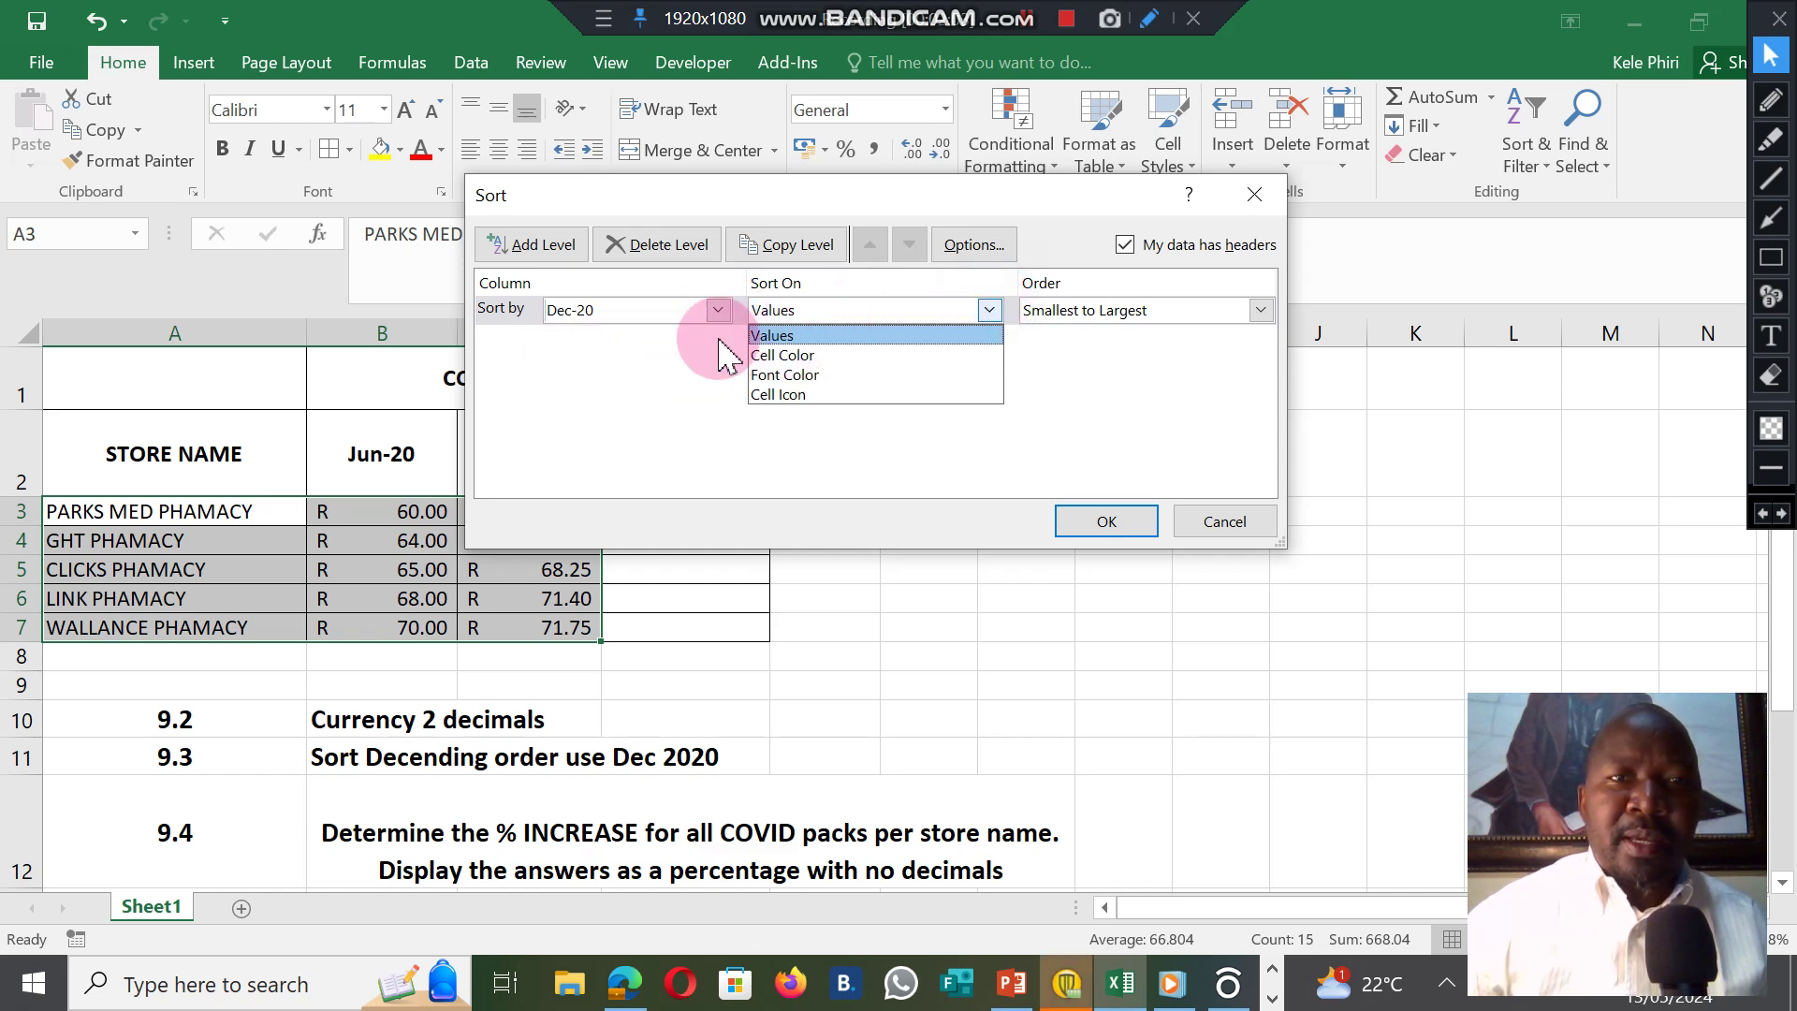
click(779, 335)
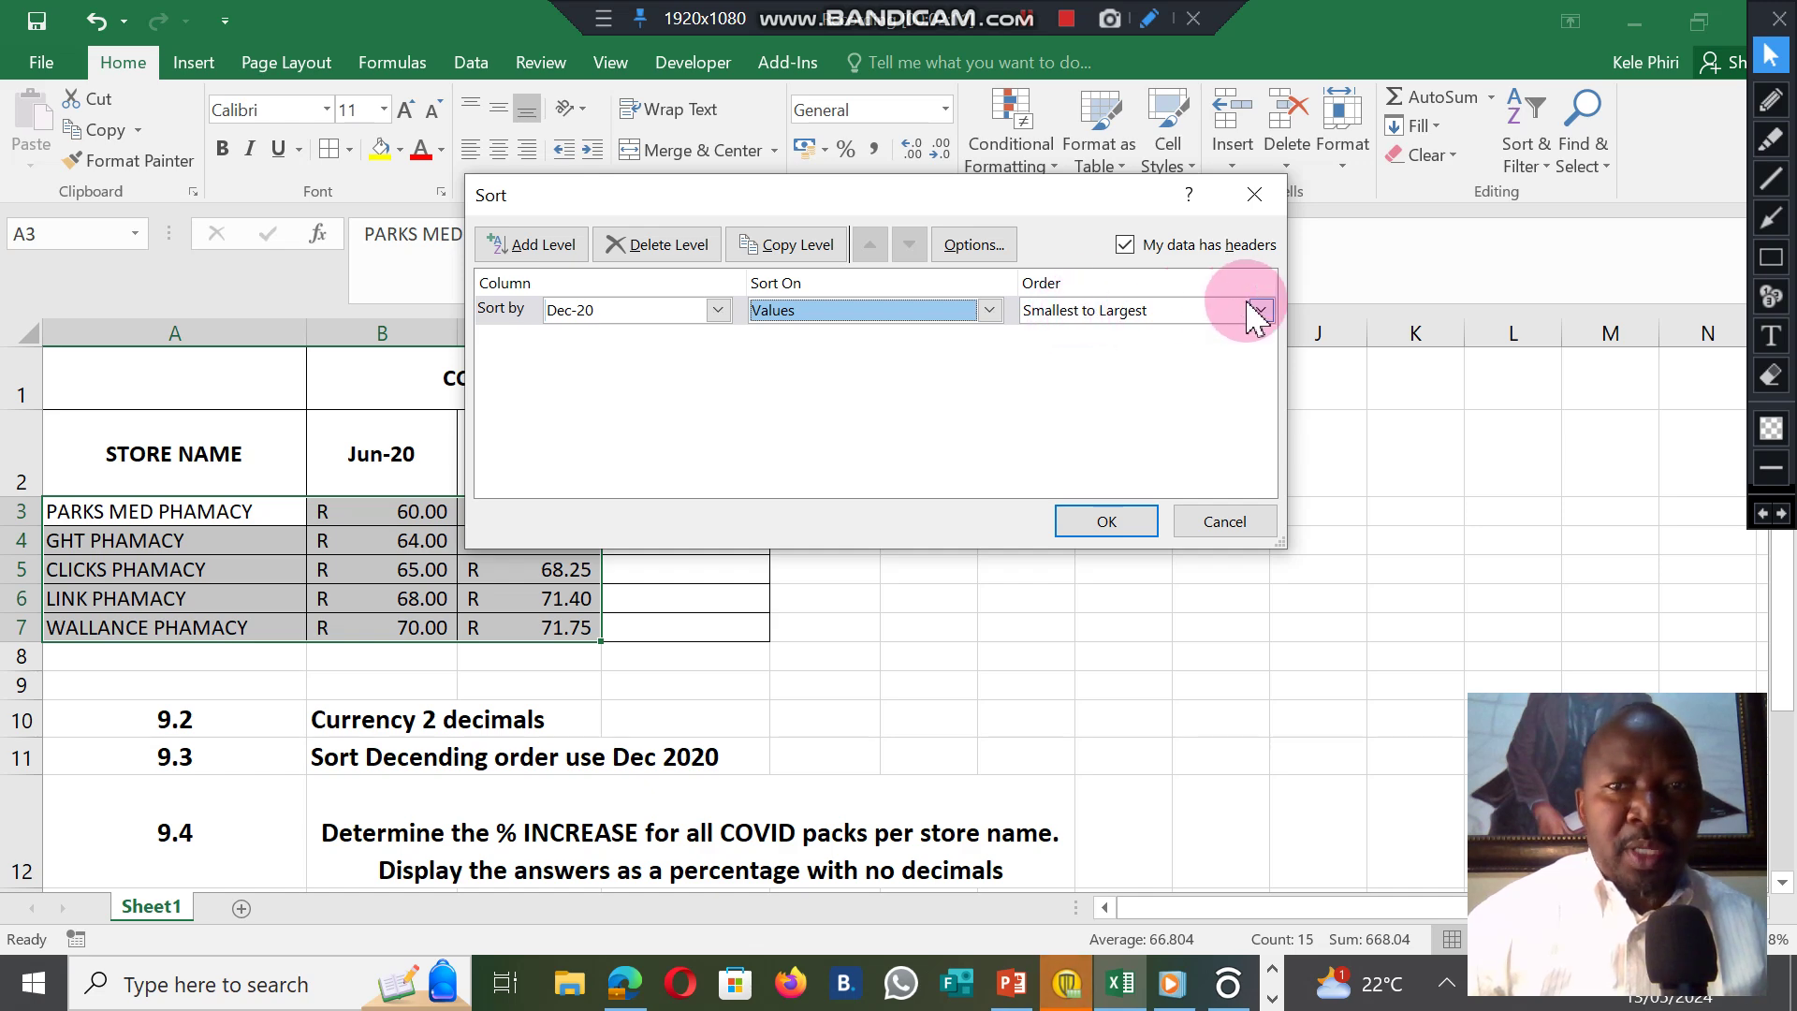
click(1110, 522)
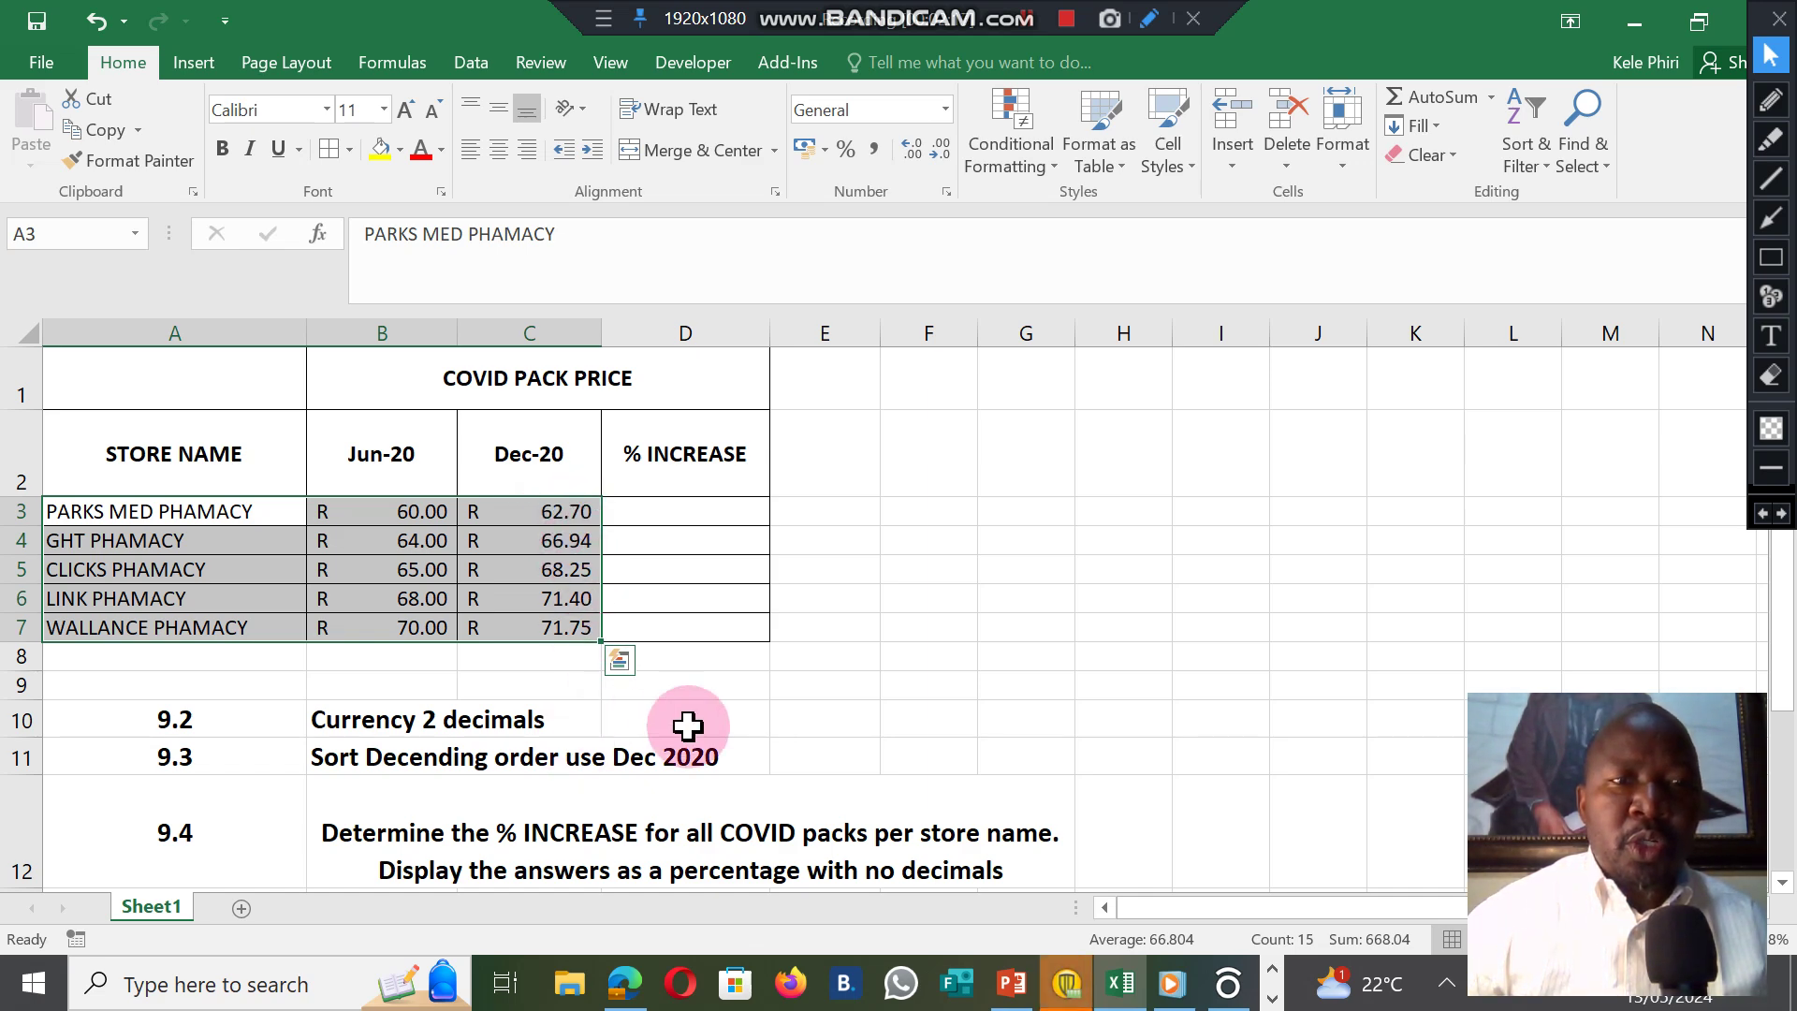
click(665, 514)
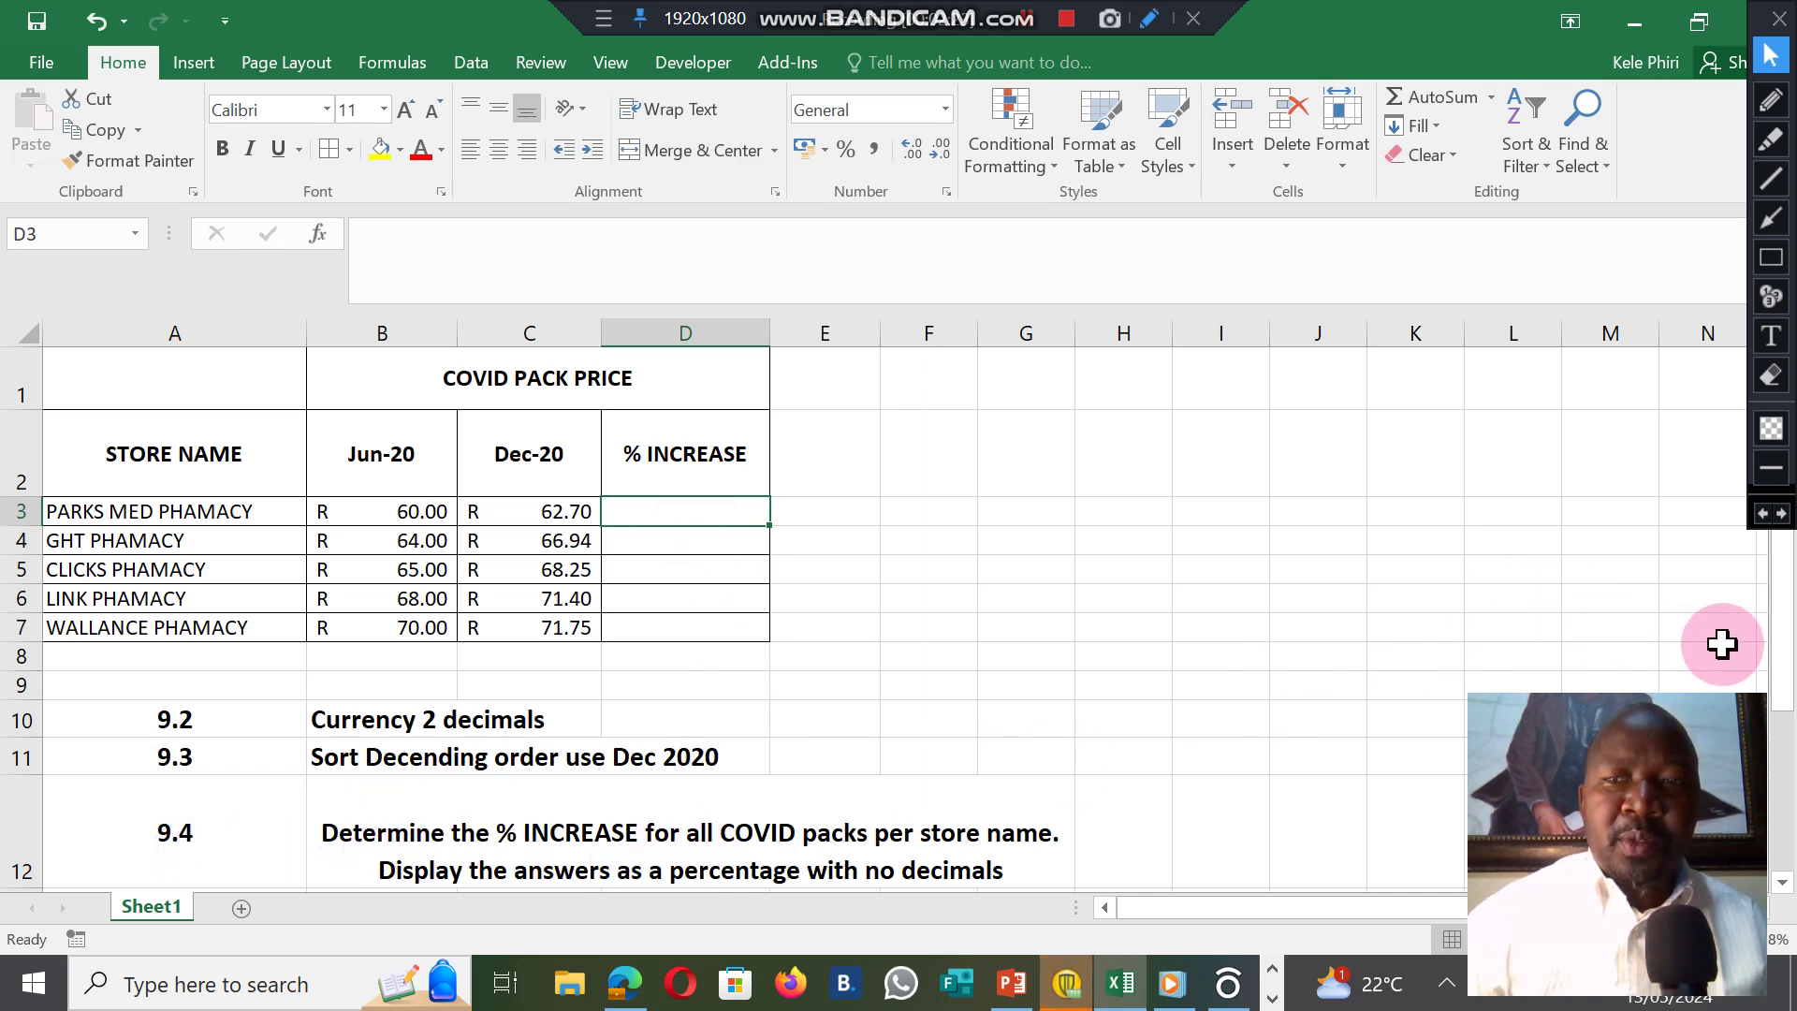
drag(1786, 670, 1783, 677)
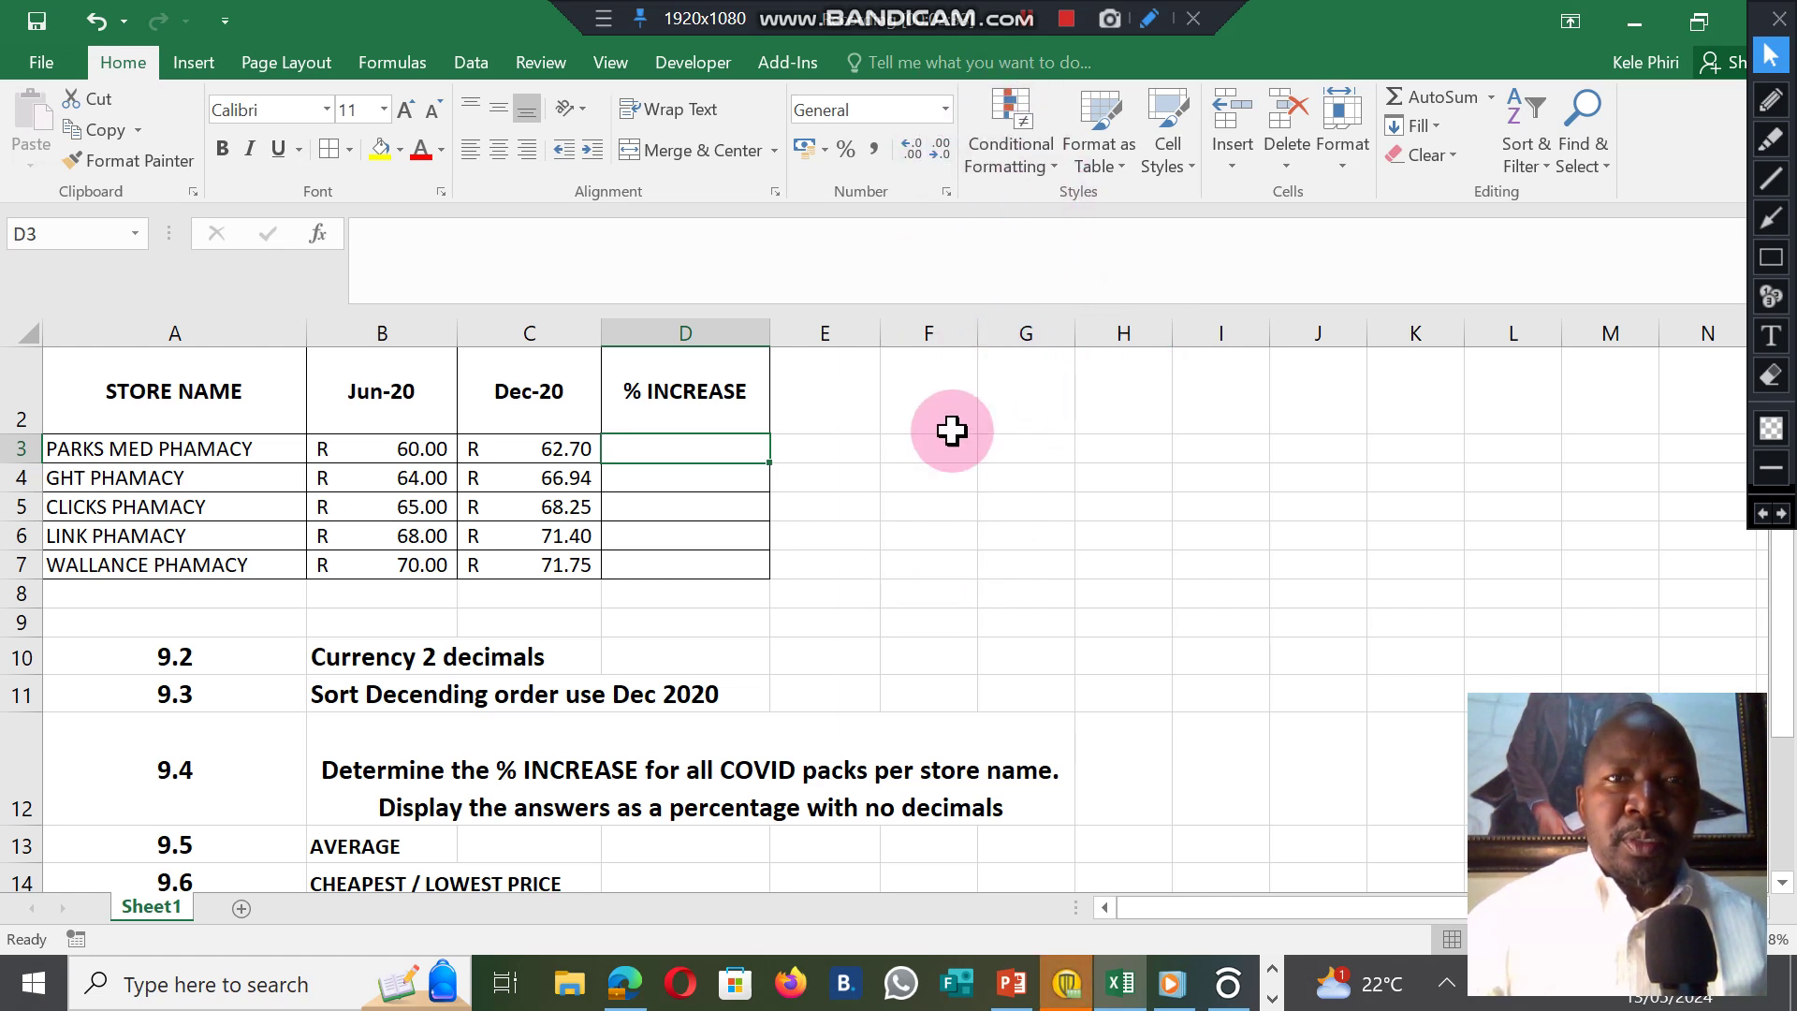
click(1027, 19)
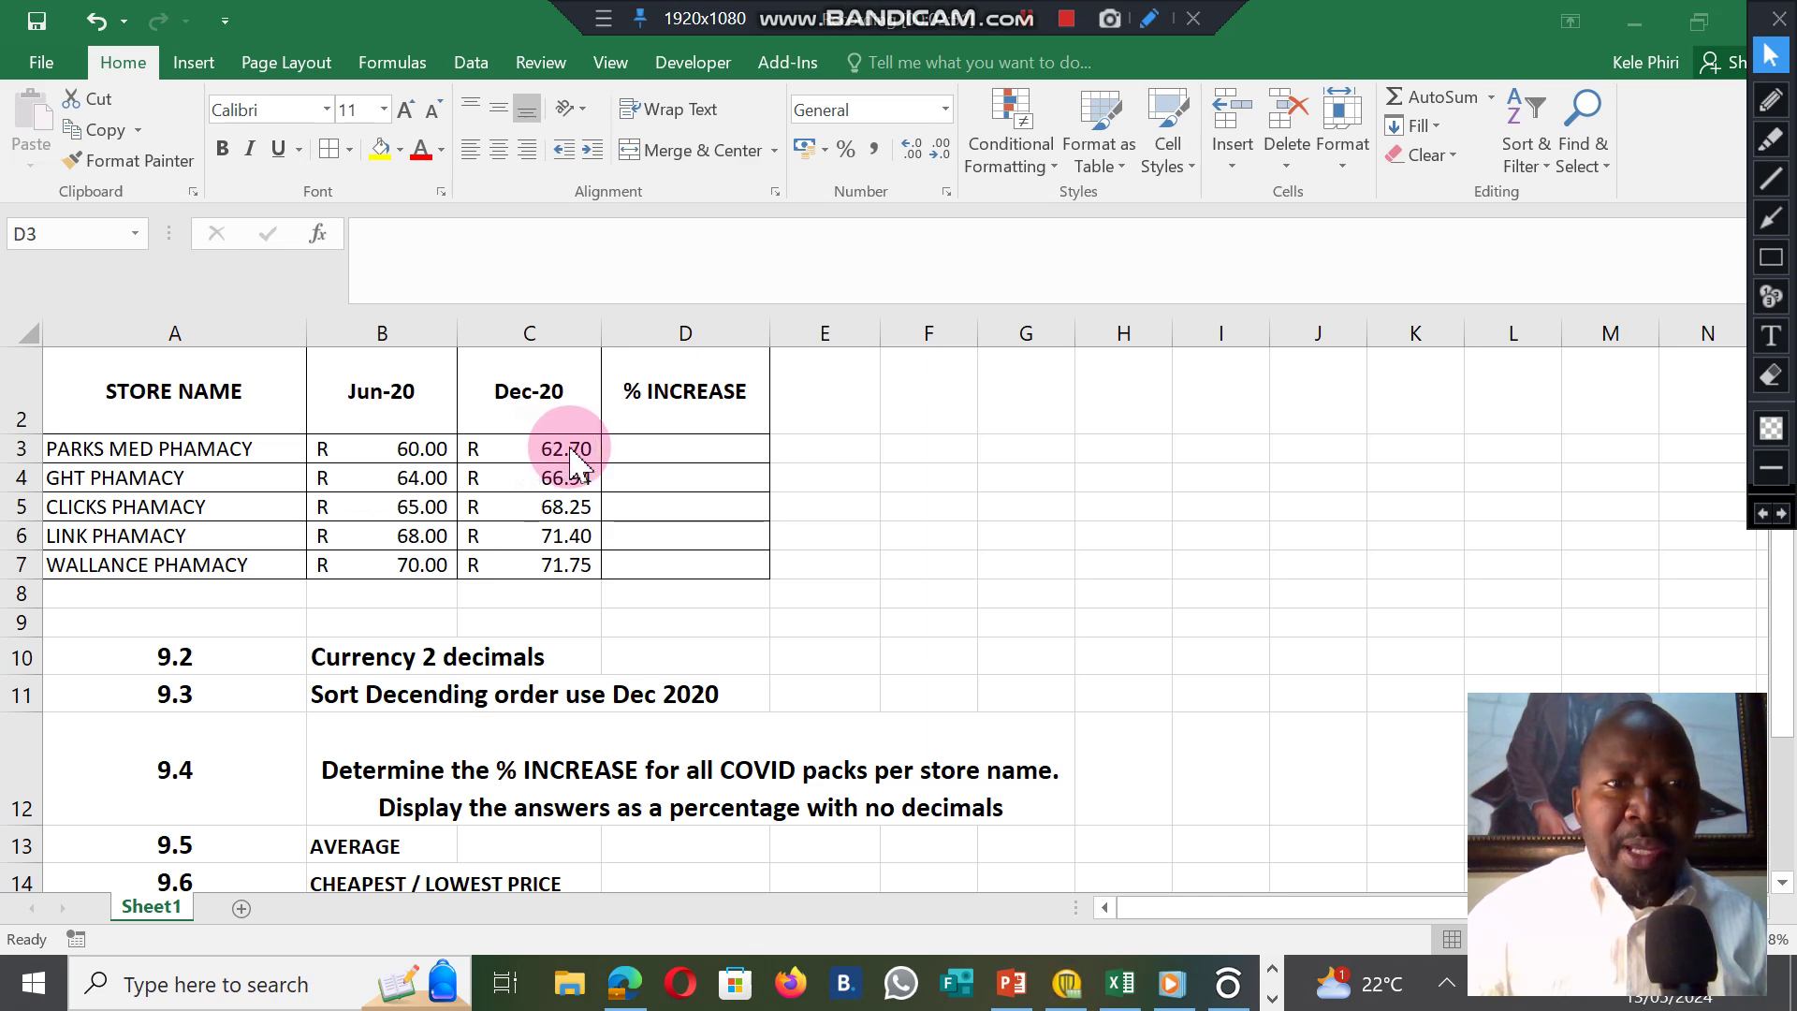
click(1769, 101)
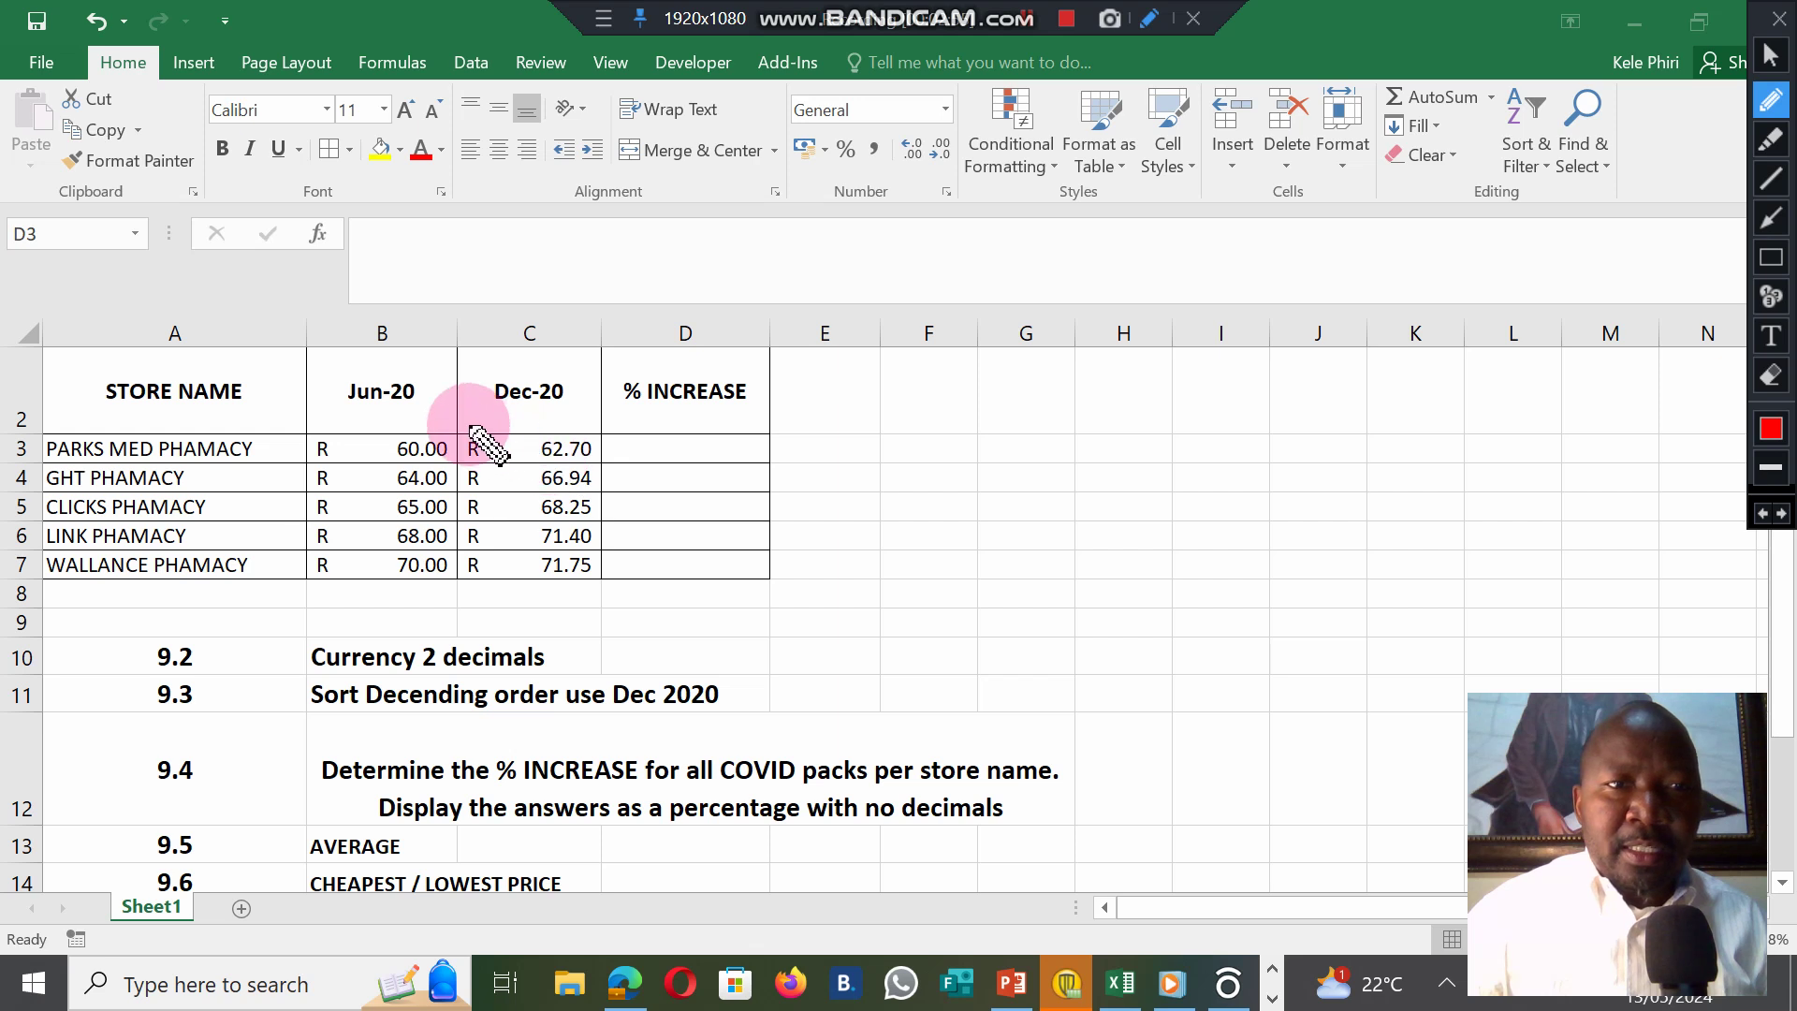
mouse_move(449, 413)
mouse_down()
mouse_move(412, 469)
mouse_move(490, 413)
mouse_move(435, 426)
mouse_up()
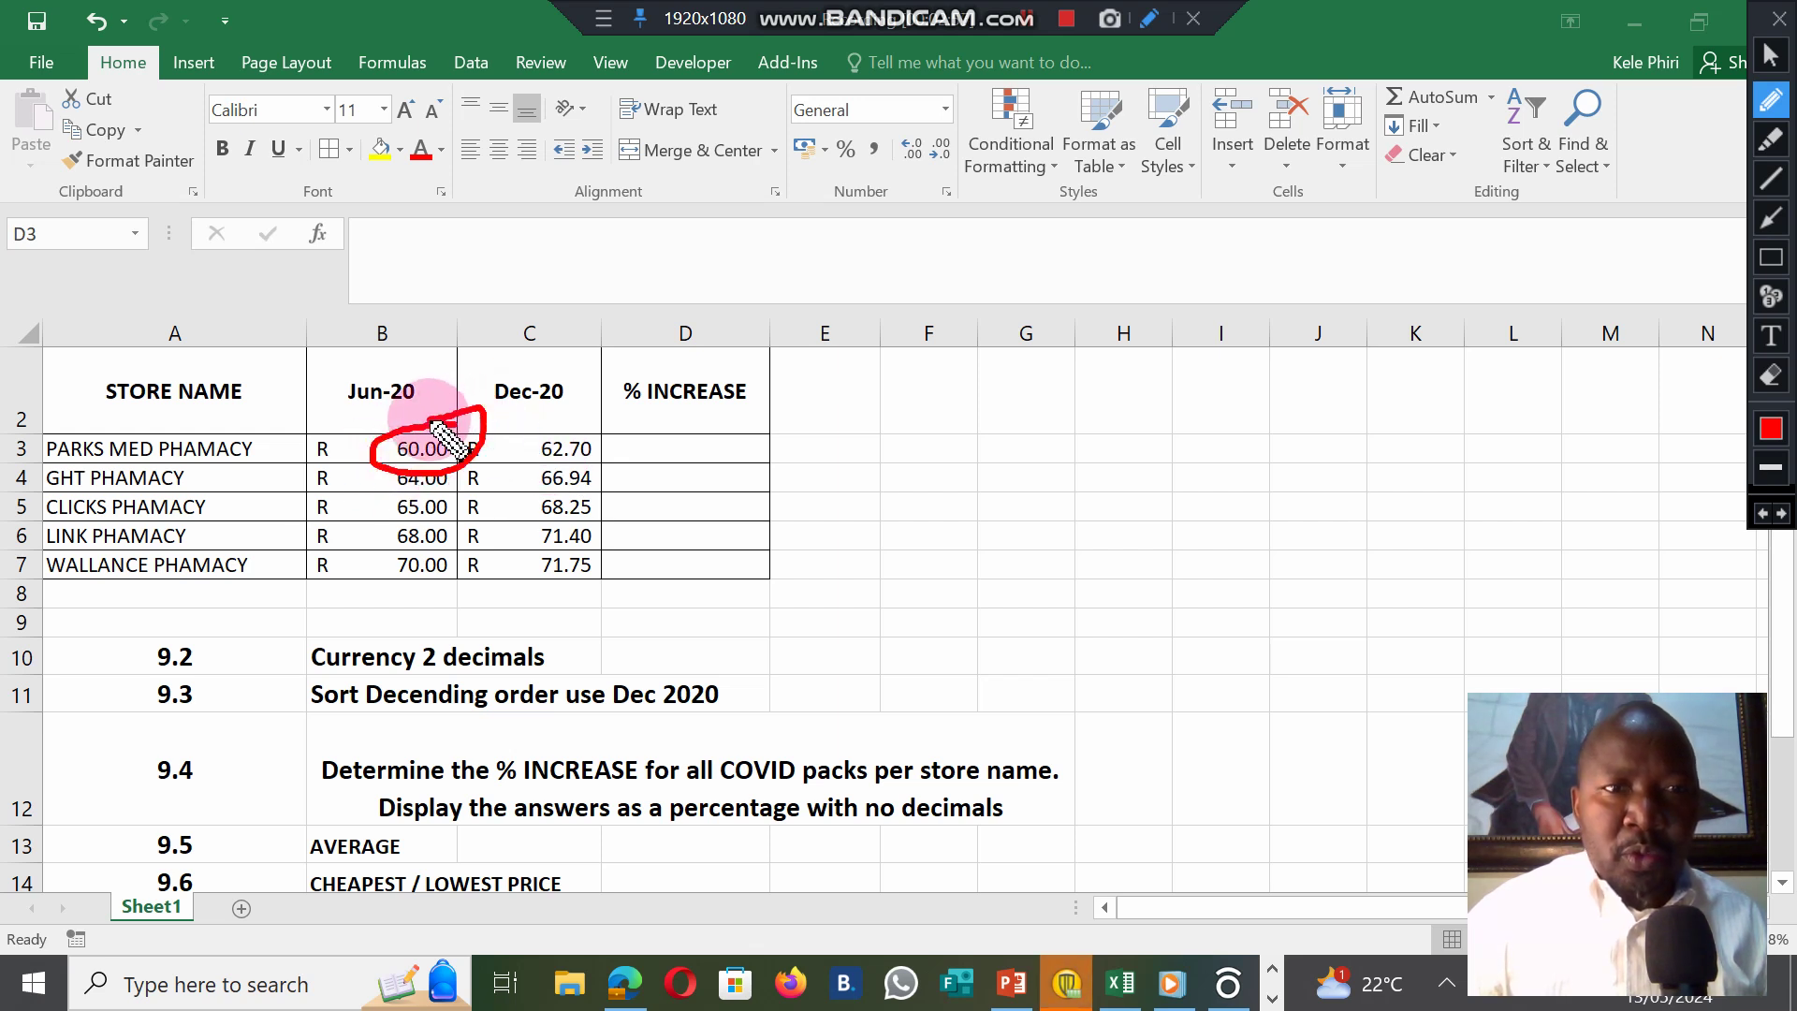
drag(532, 465, 586, 463)
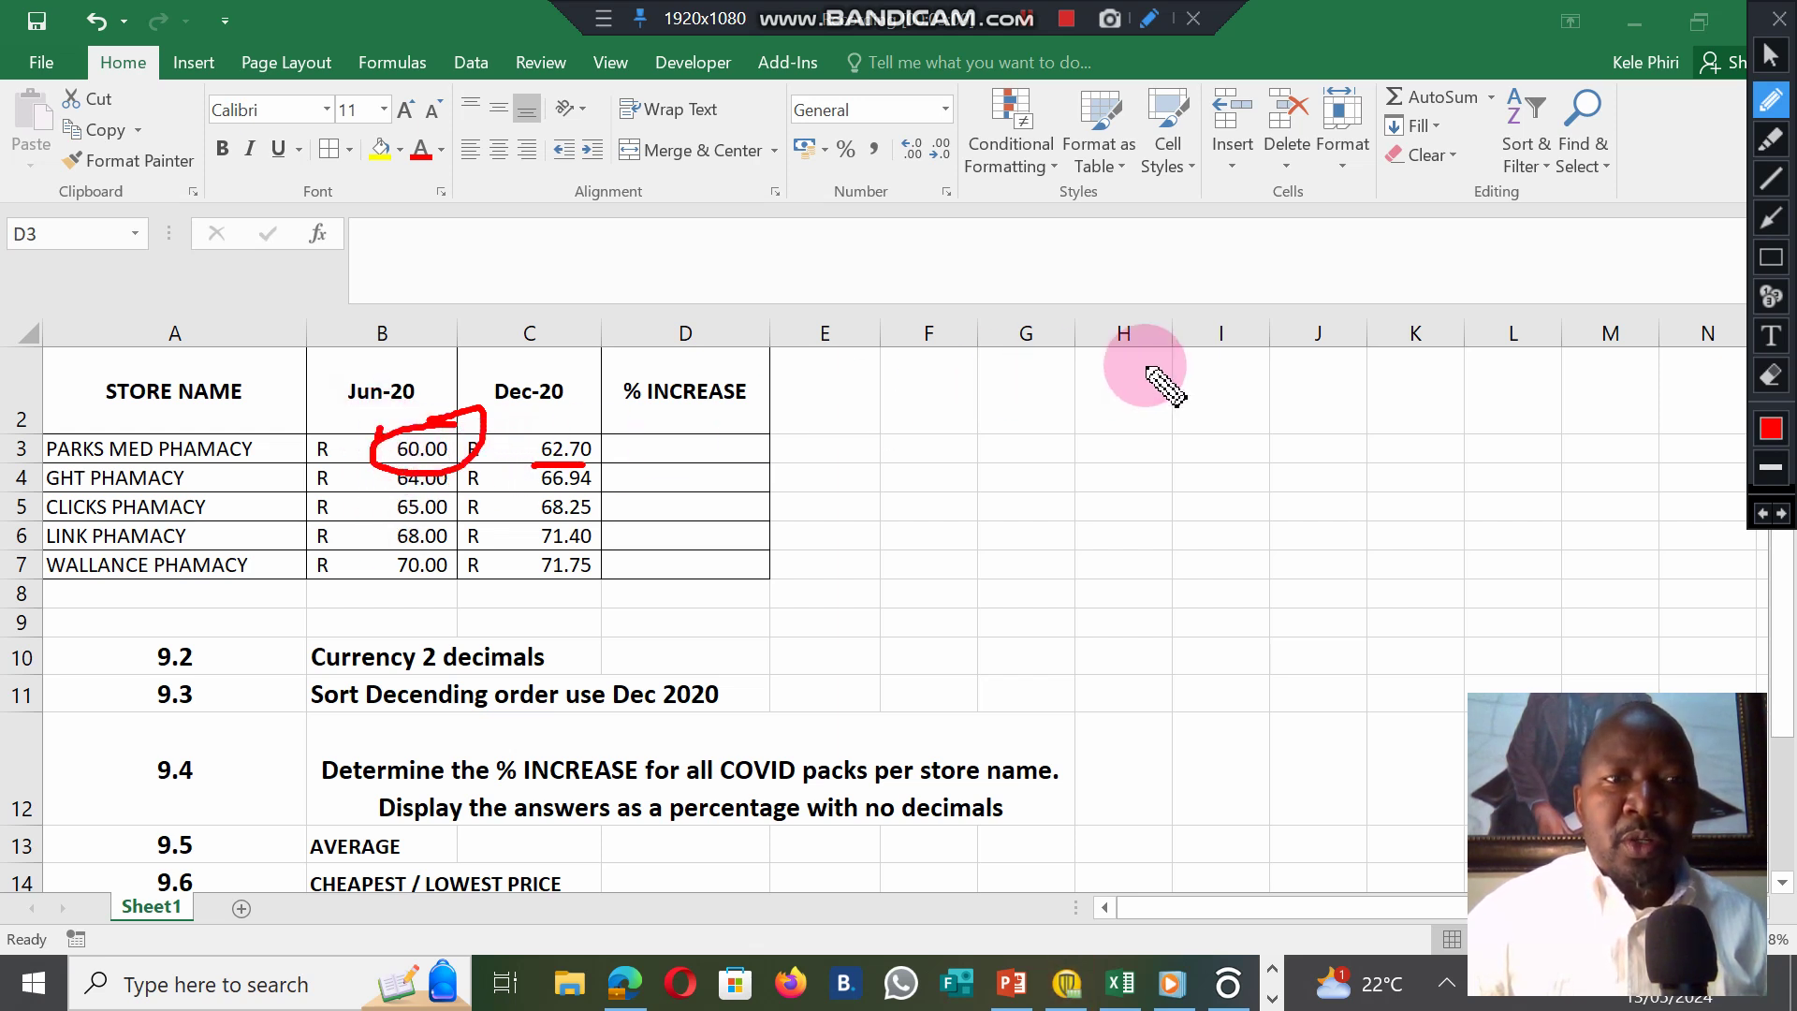
click(1772, 57)
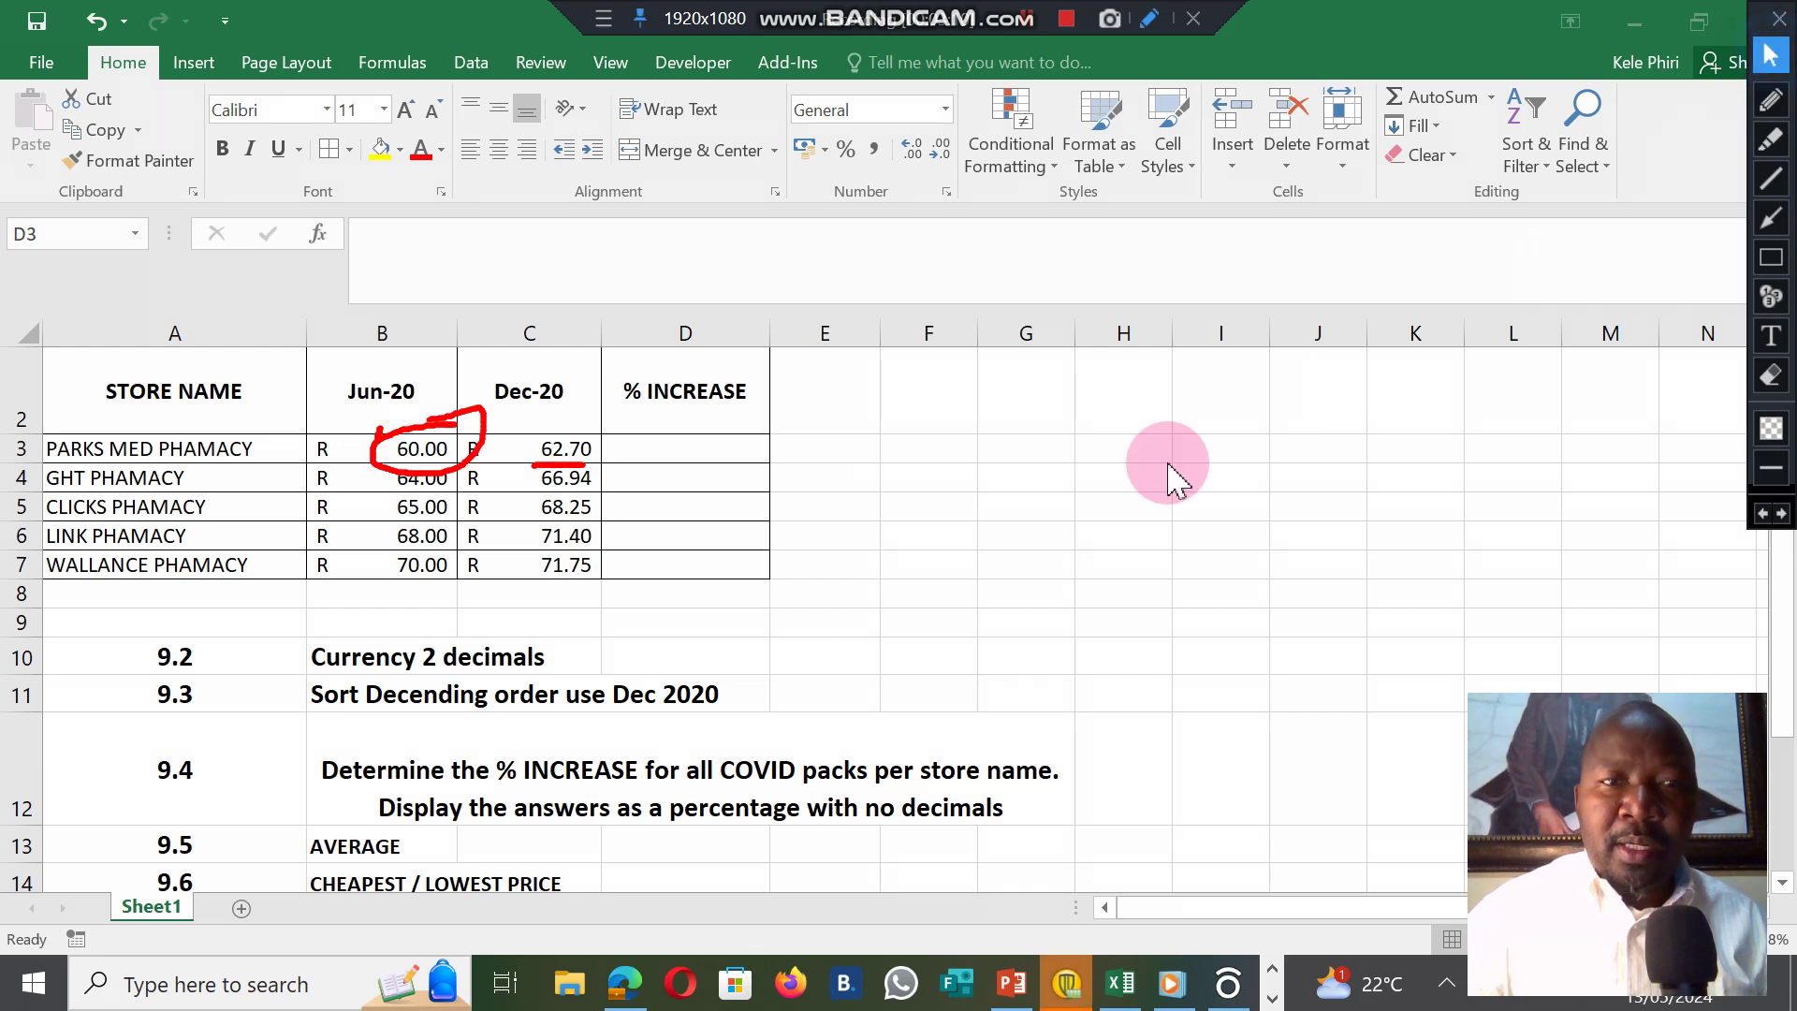
click(700, 440)
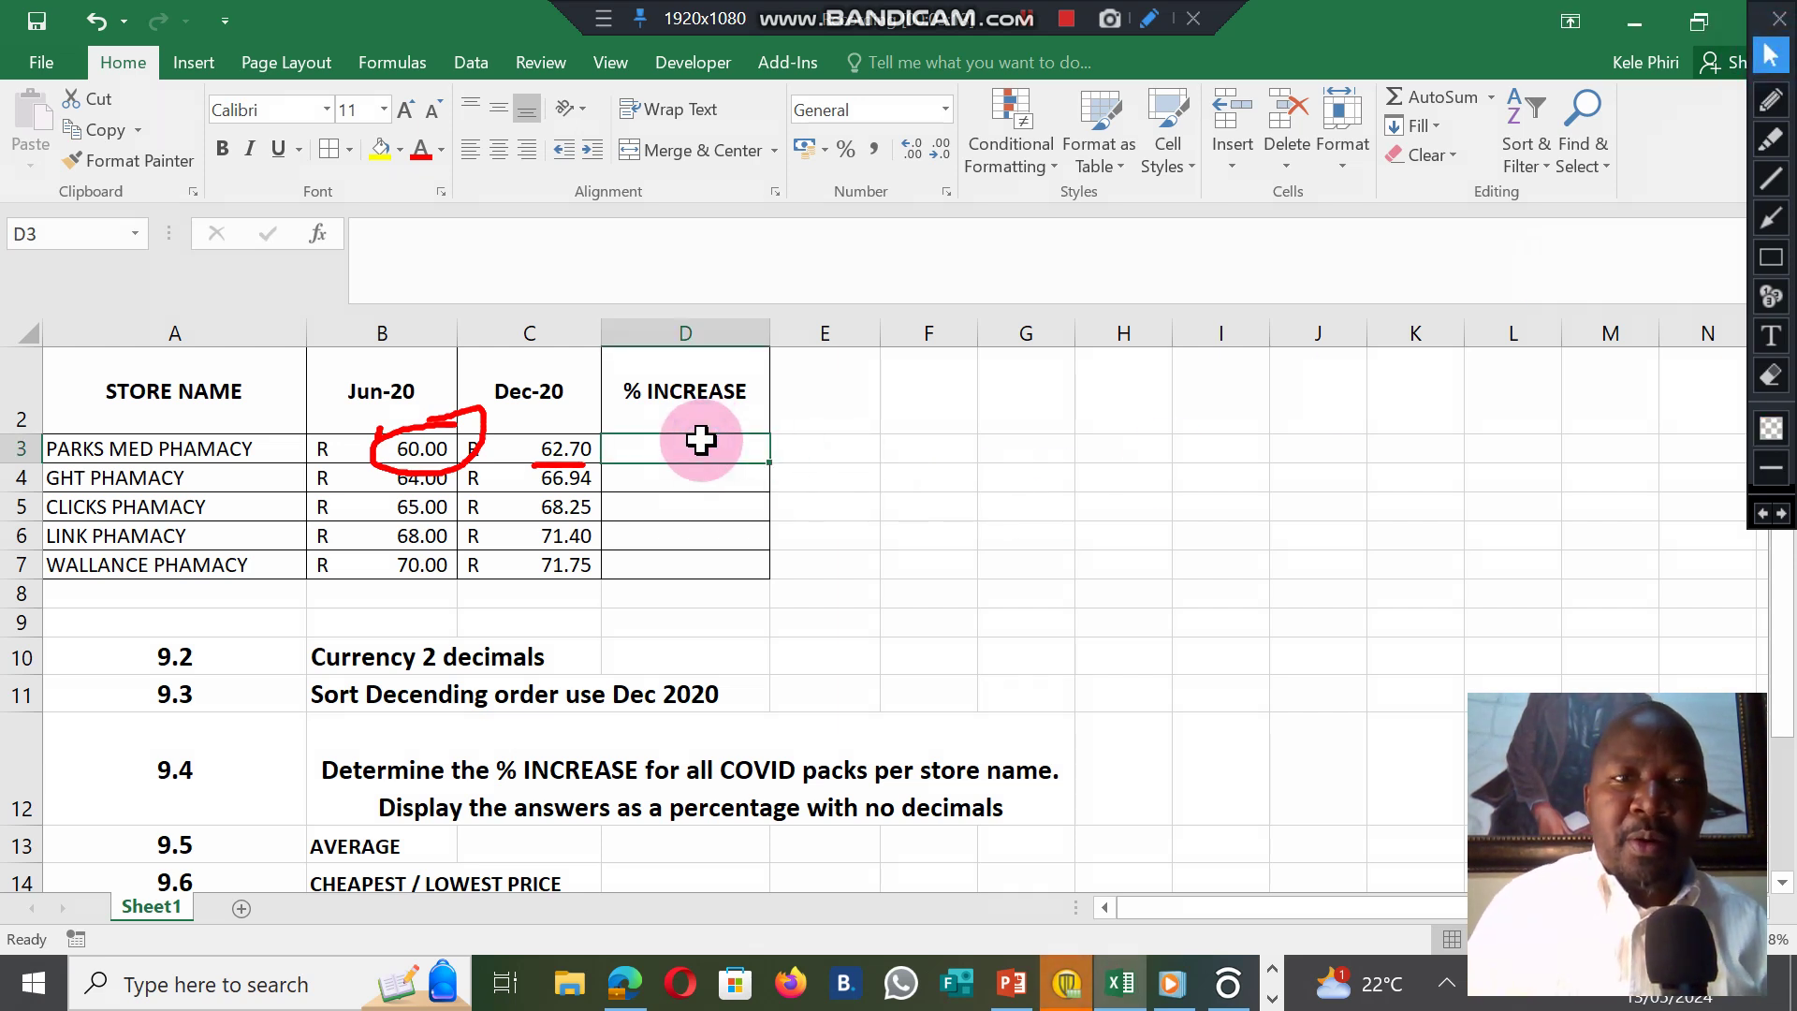
Enter =(C3-B3)/B3 in D3, then select the % INCREASE cells D3:D7.
text(=()
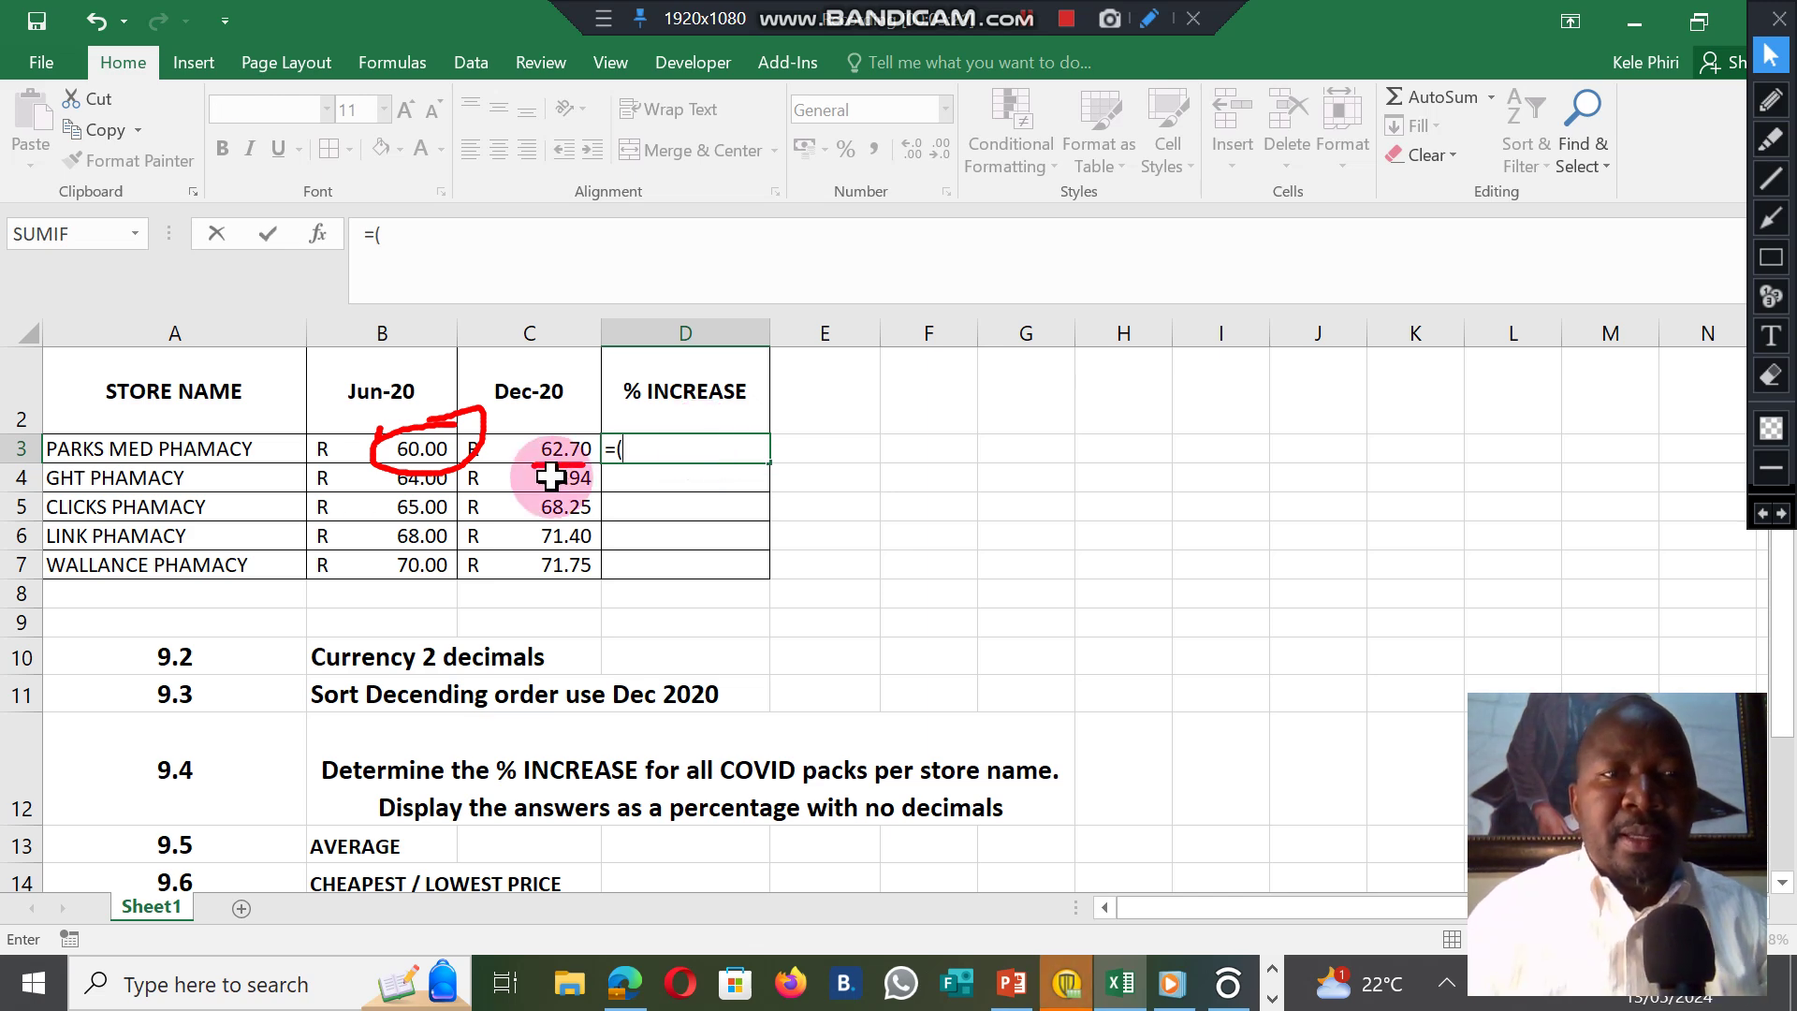
click(568, 449)
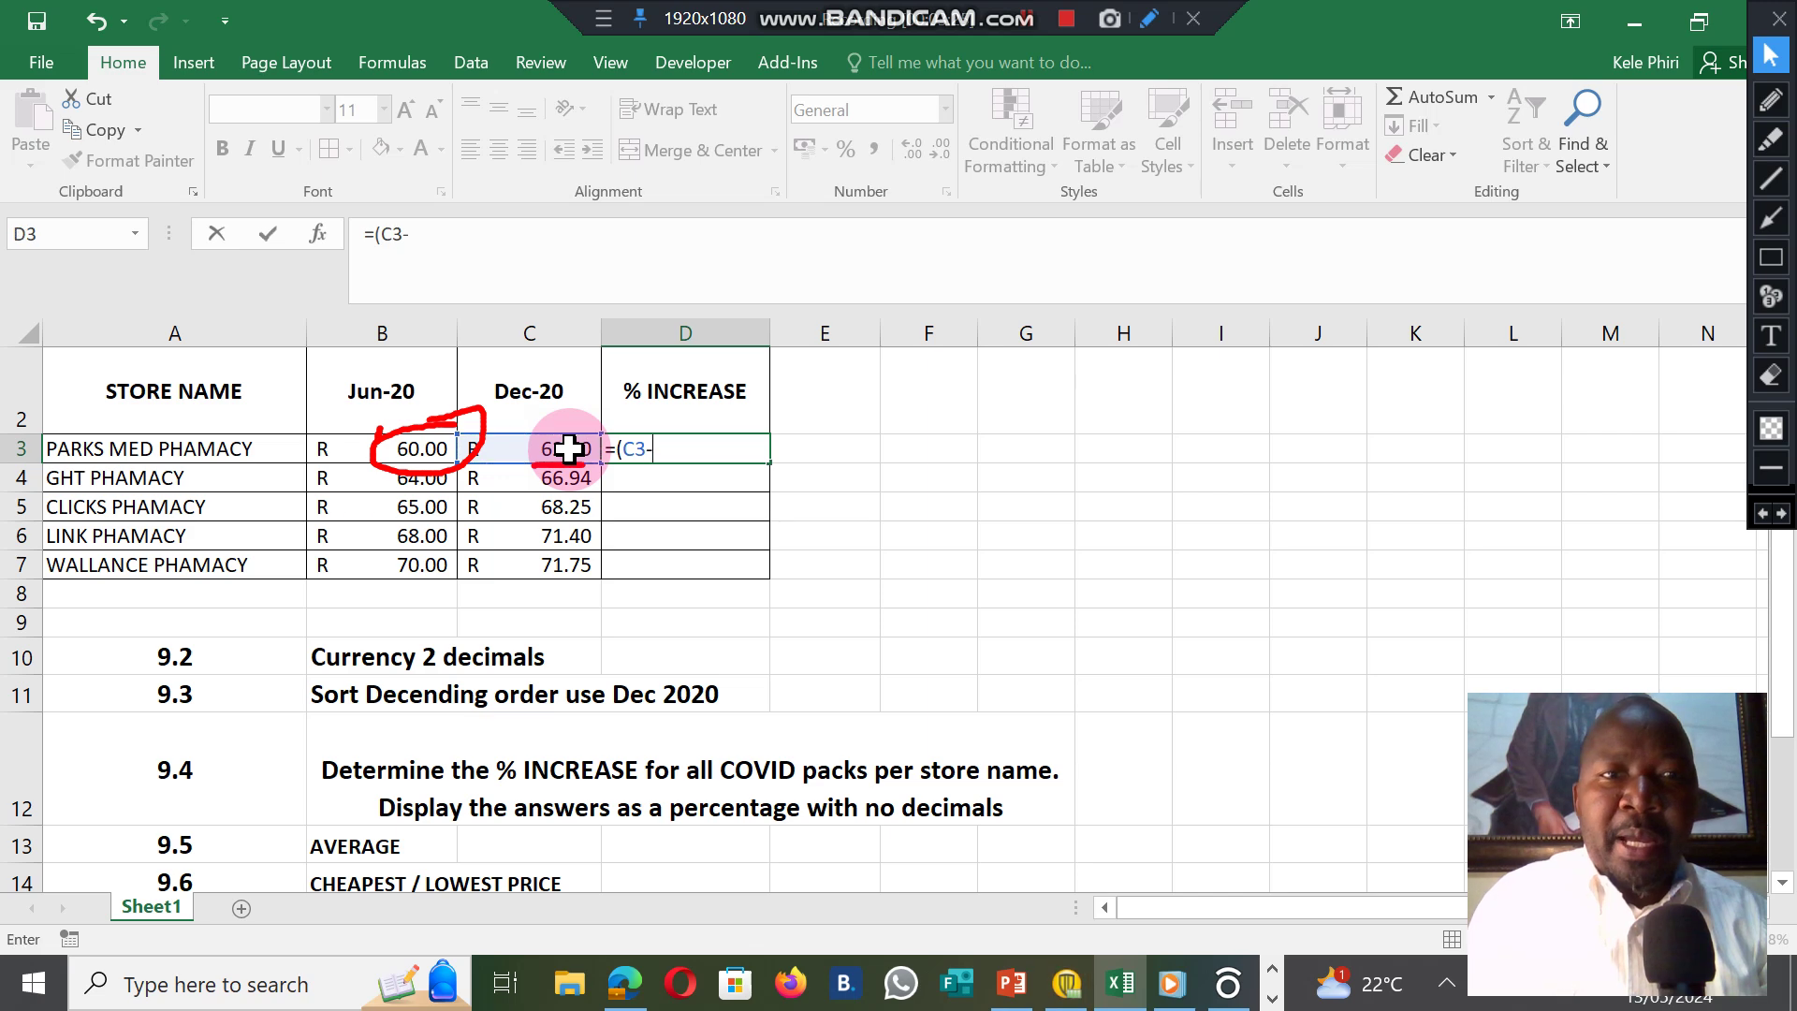
click(403, 446)
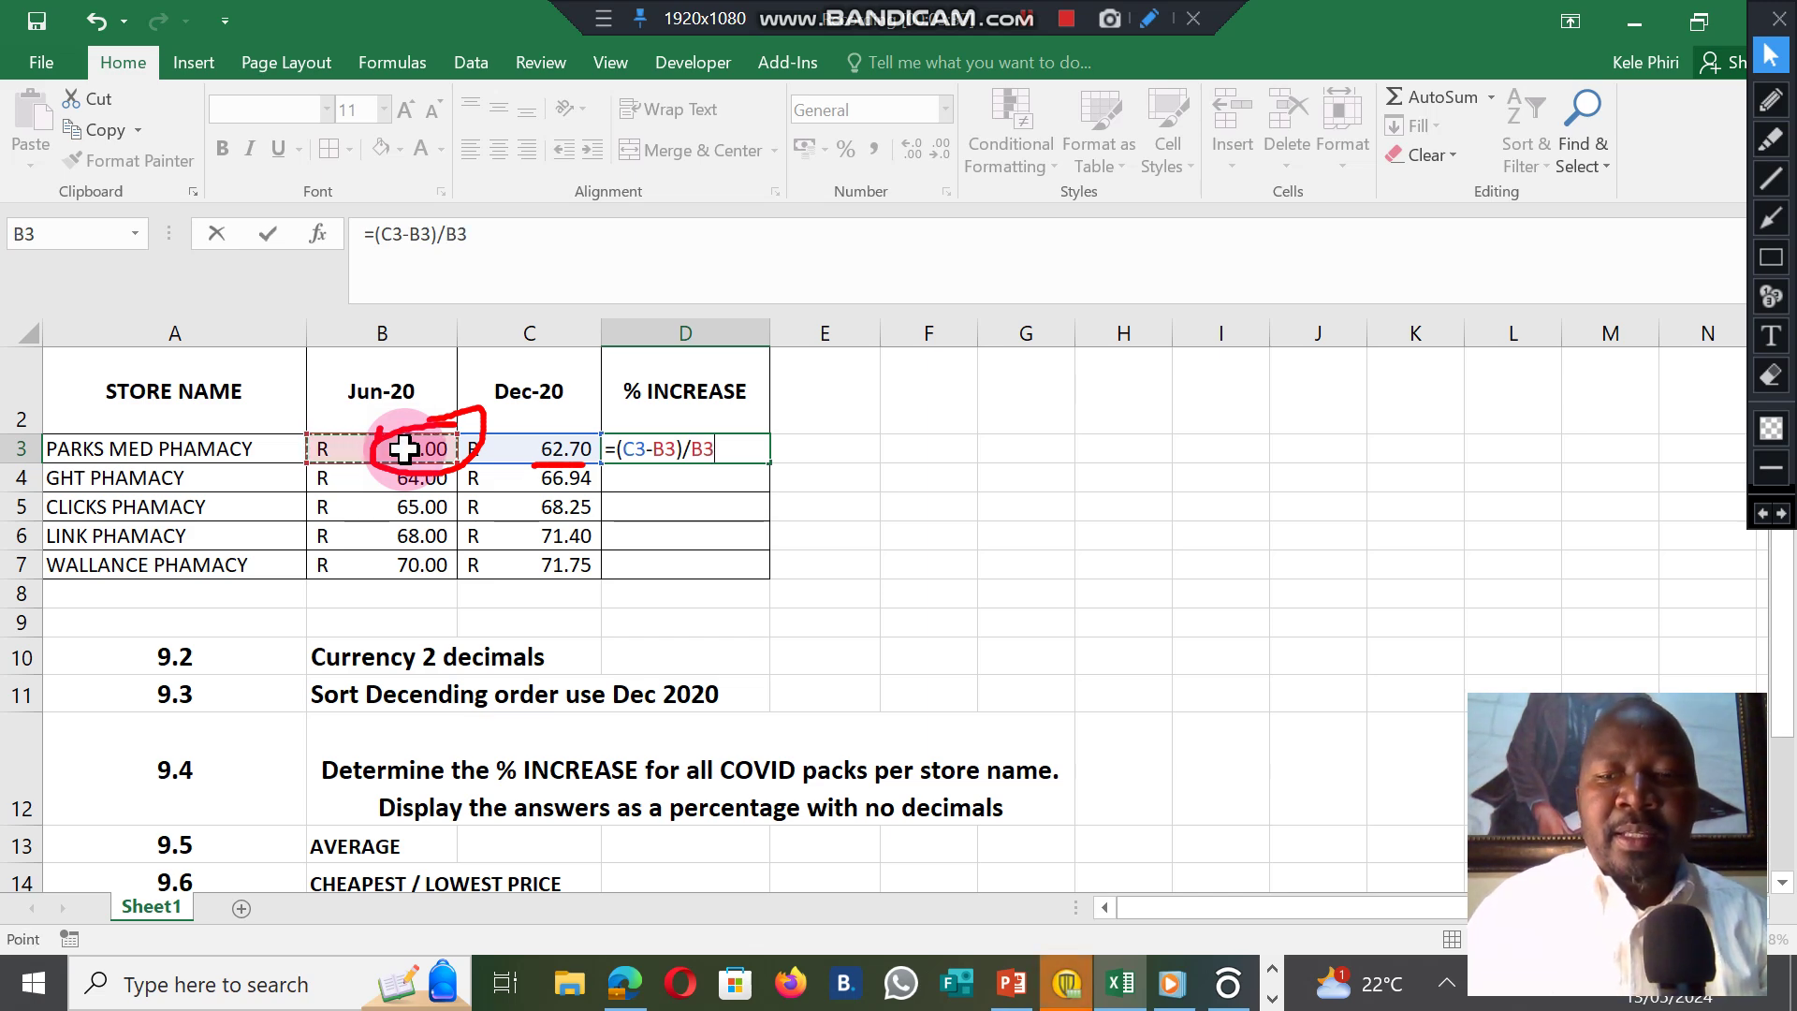
key(Return)
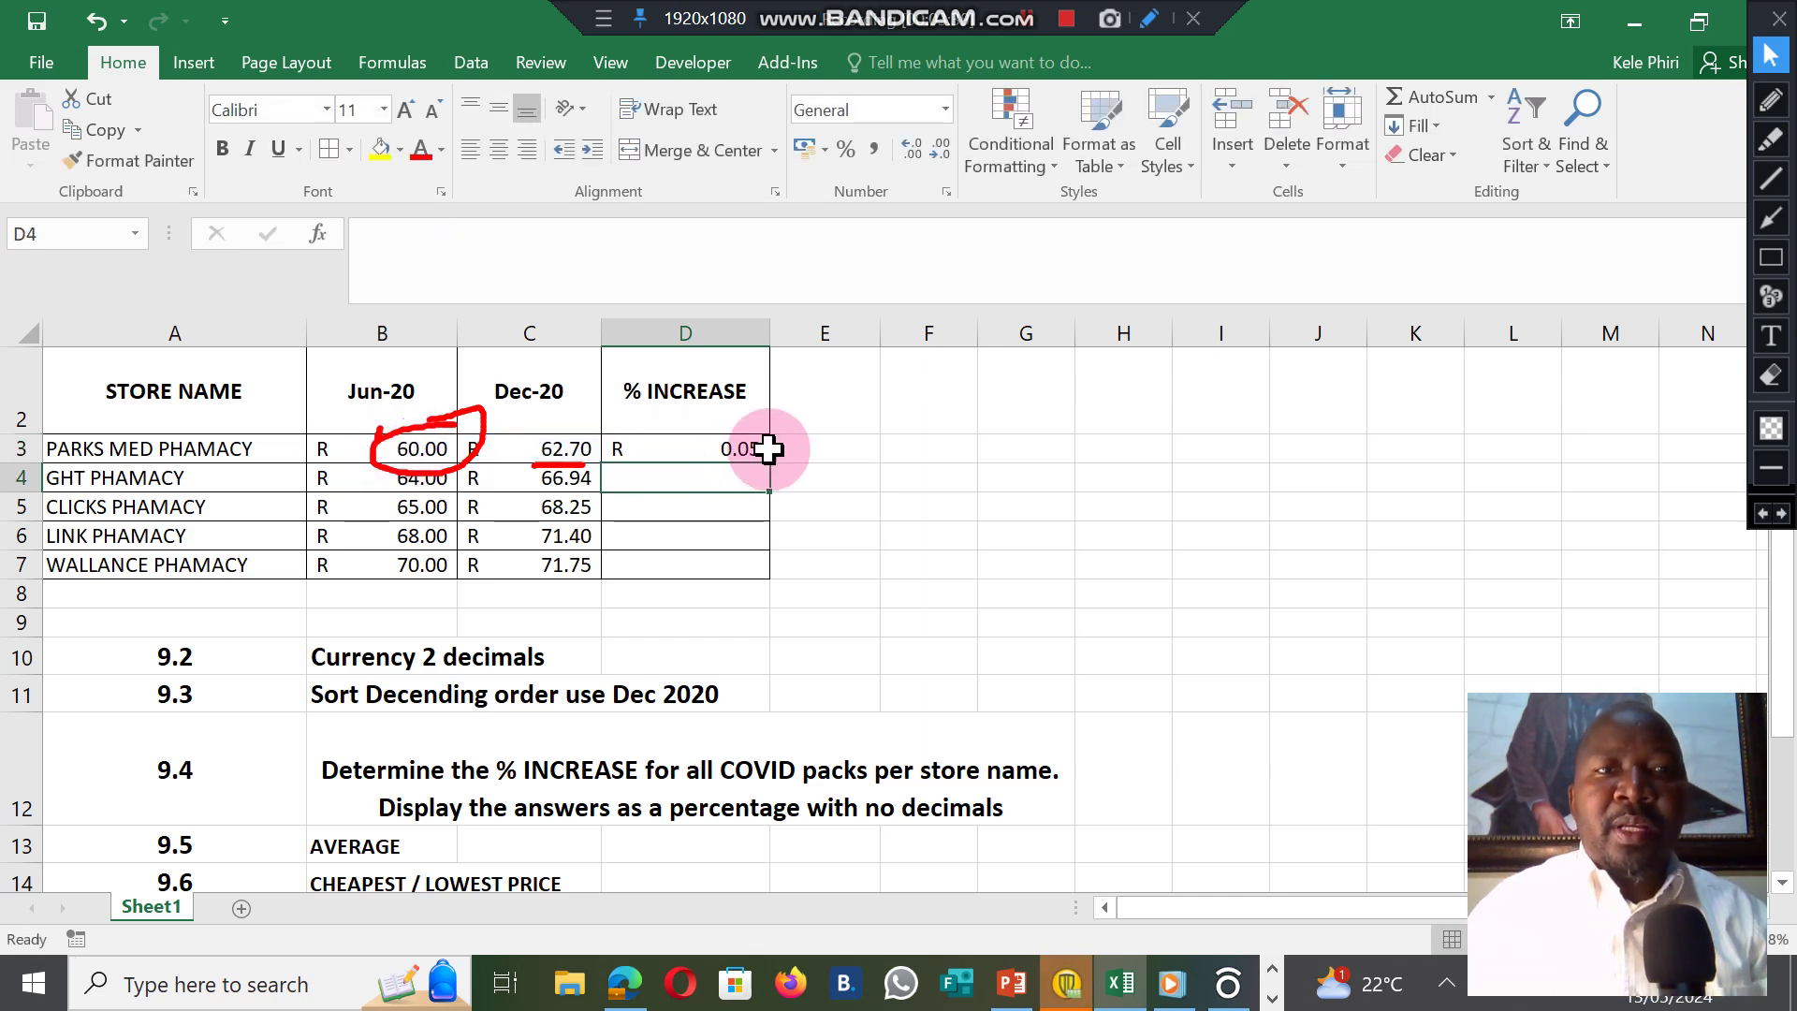
drag(688, 450, 682, 565)
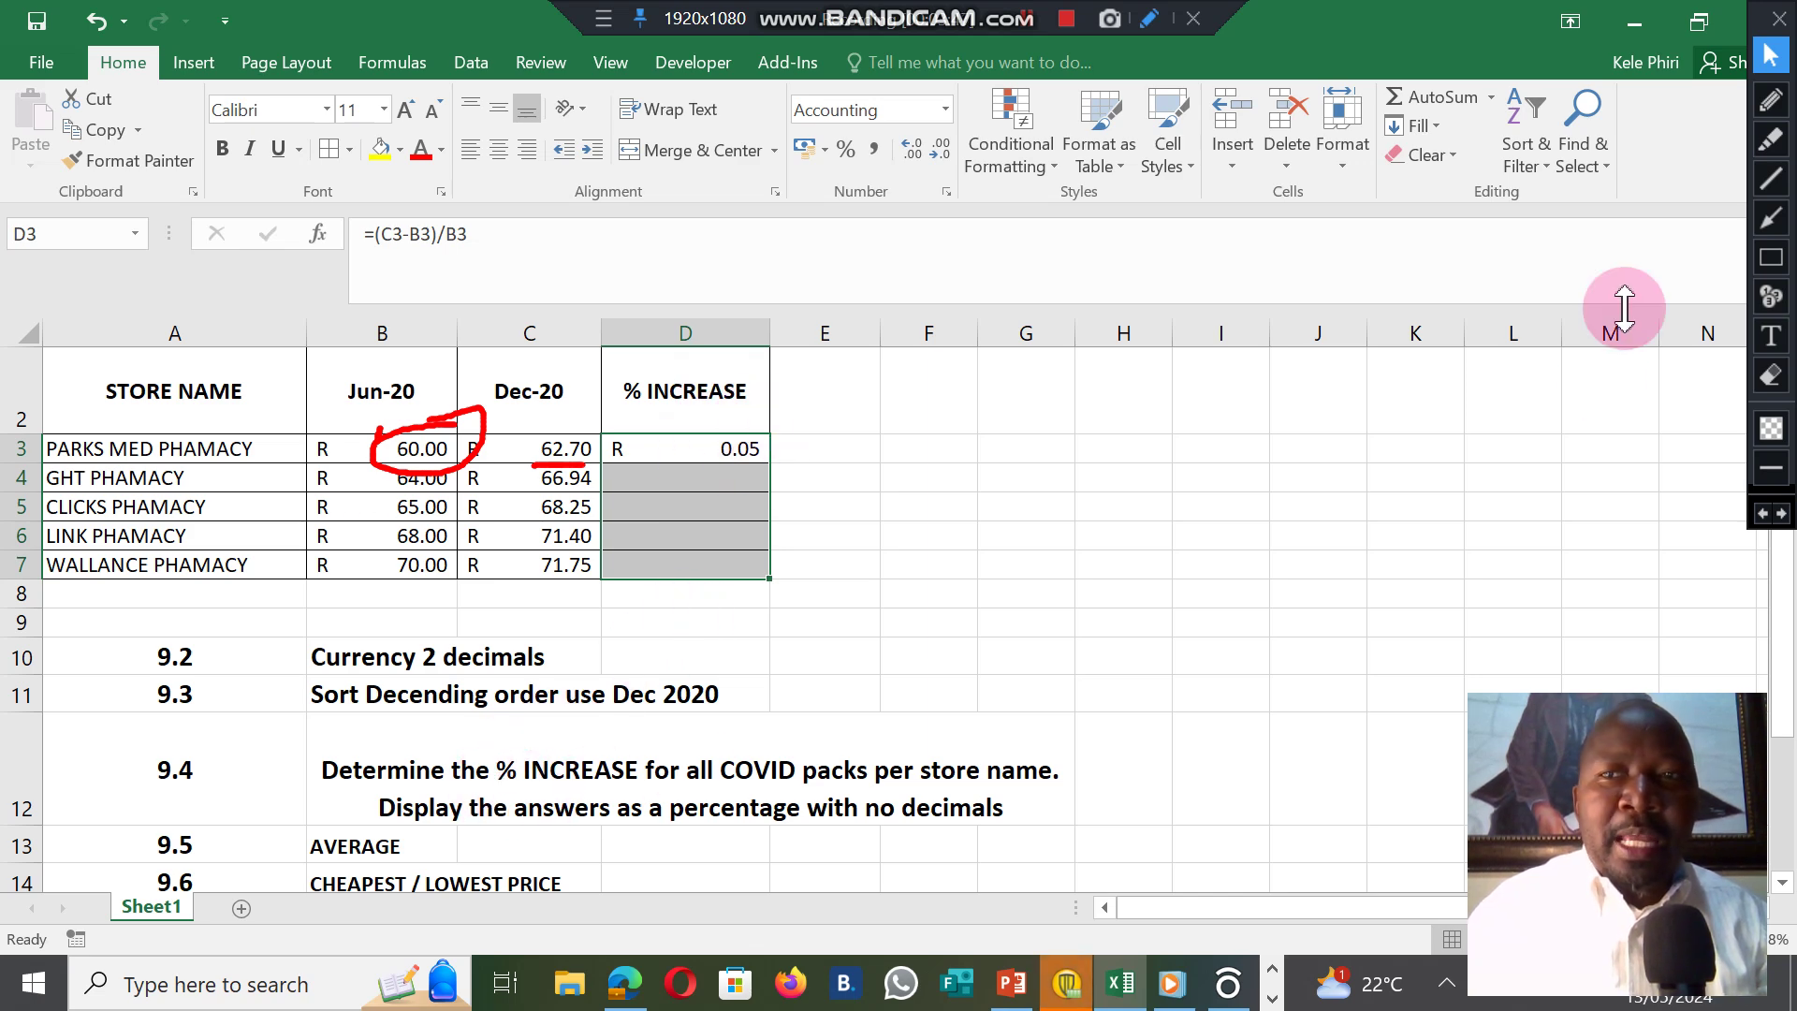
click(1771, 105)
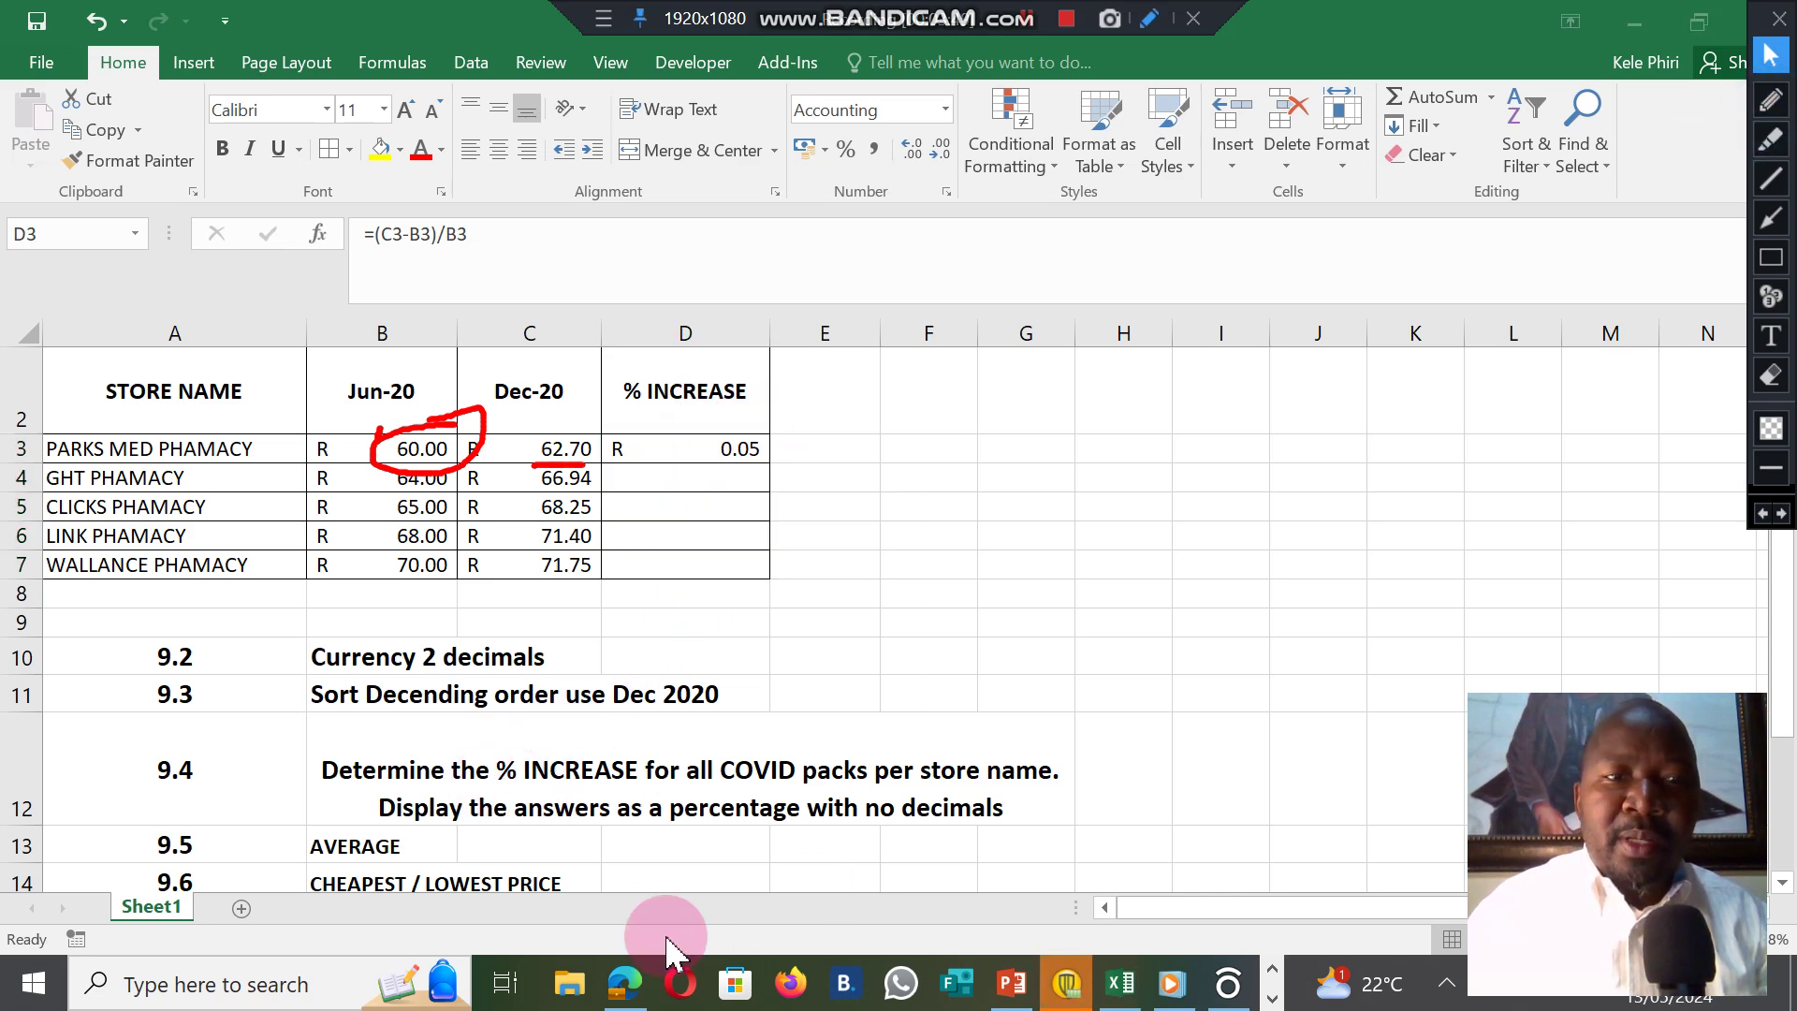
click(1371, 504)
Scroll through the sheet, then edit D3's =(C3-B3)/B3 formula.
click(1775, 105)
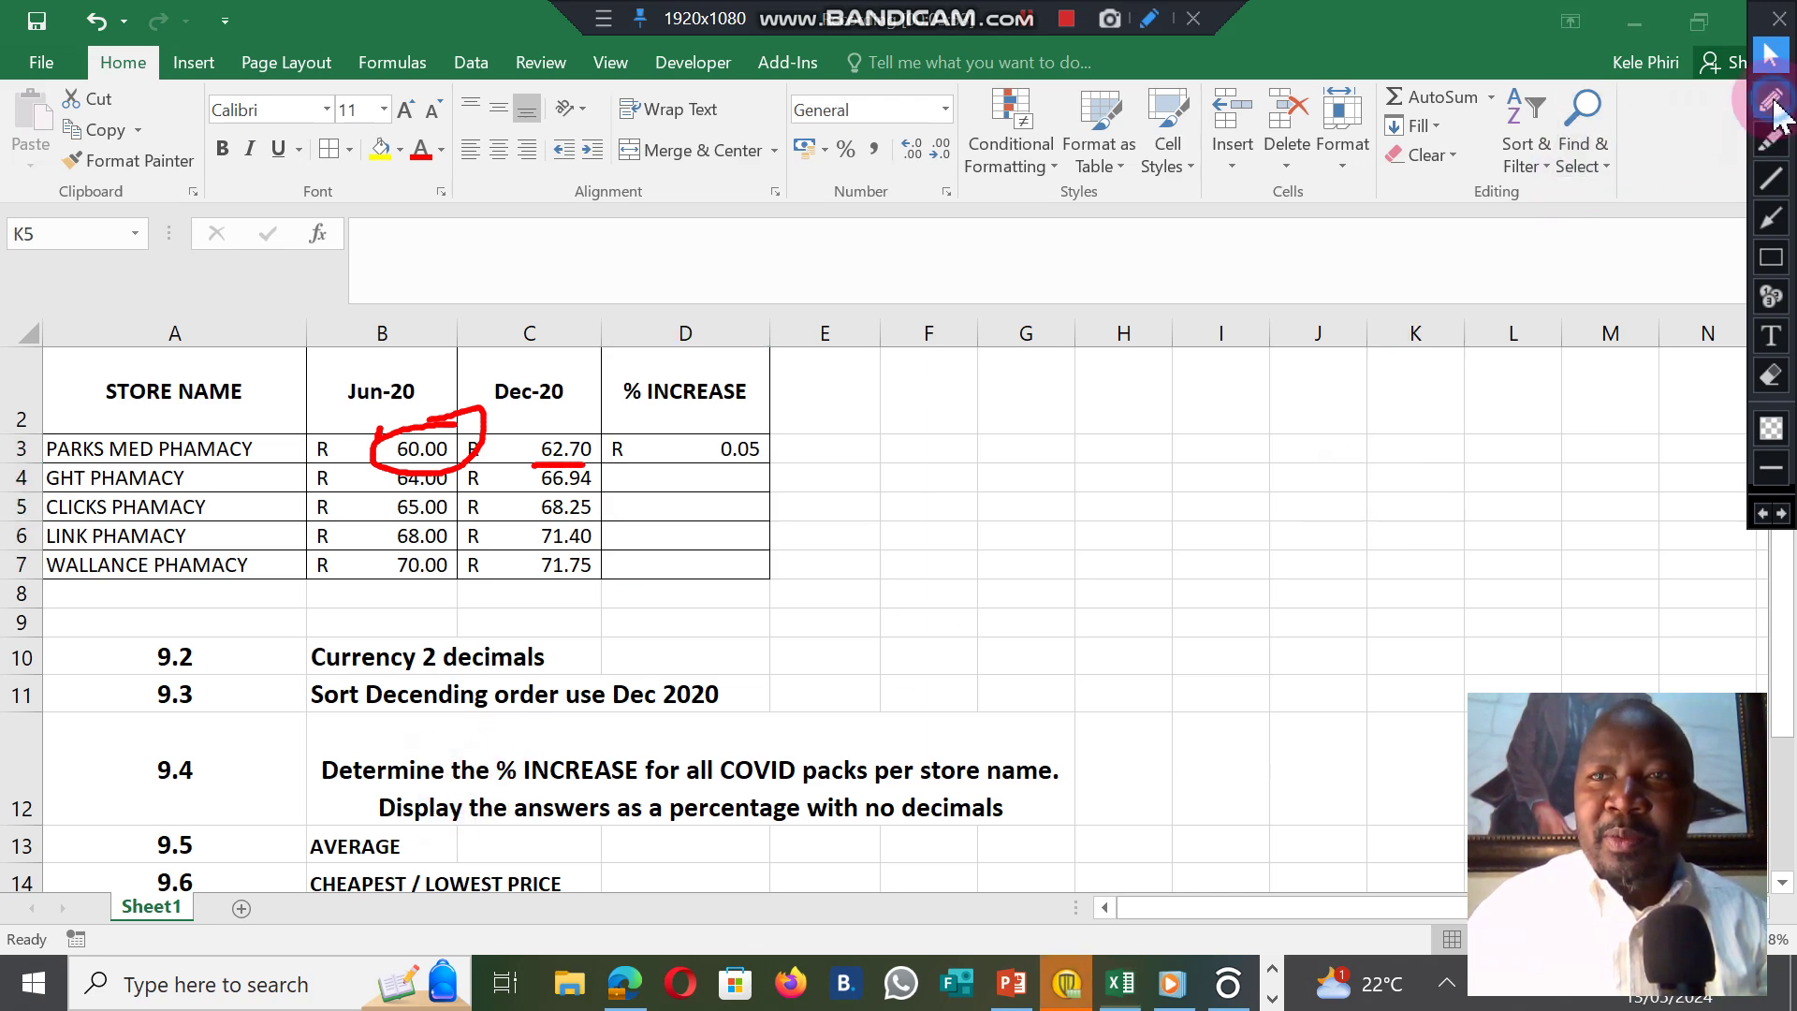
mouse_move(472, 789)
mouse_down()
mouse_move(521, 762)
mouse_move(518, 809)
mouse_move(483, 772)
mouse_up()
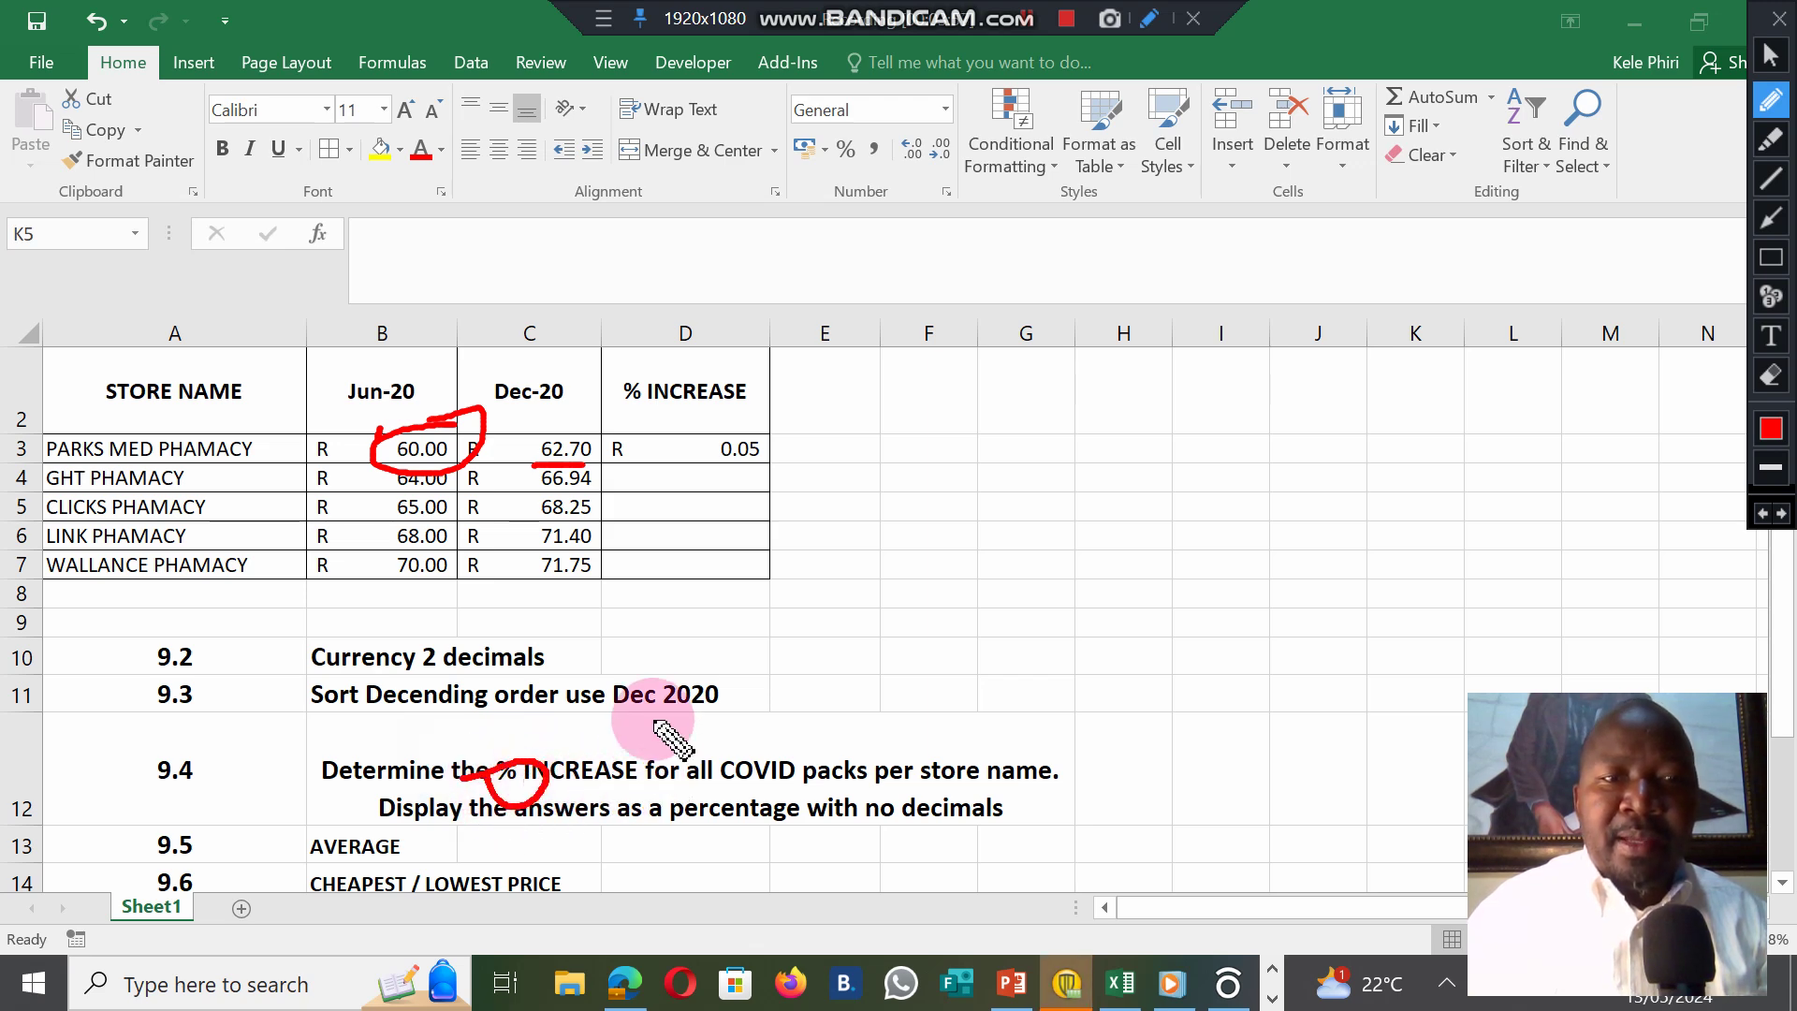
click(1771, 377)
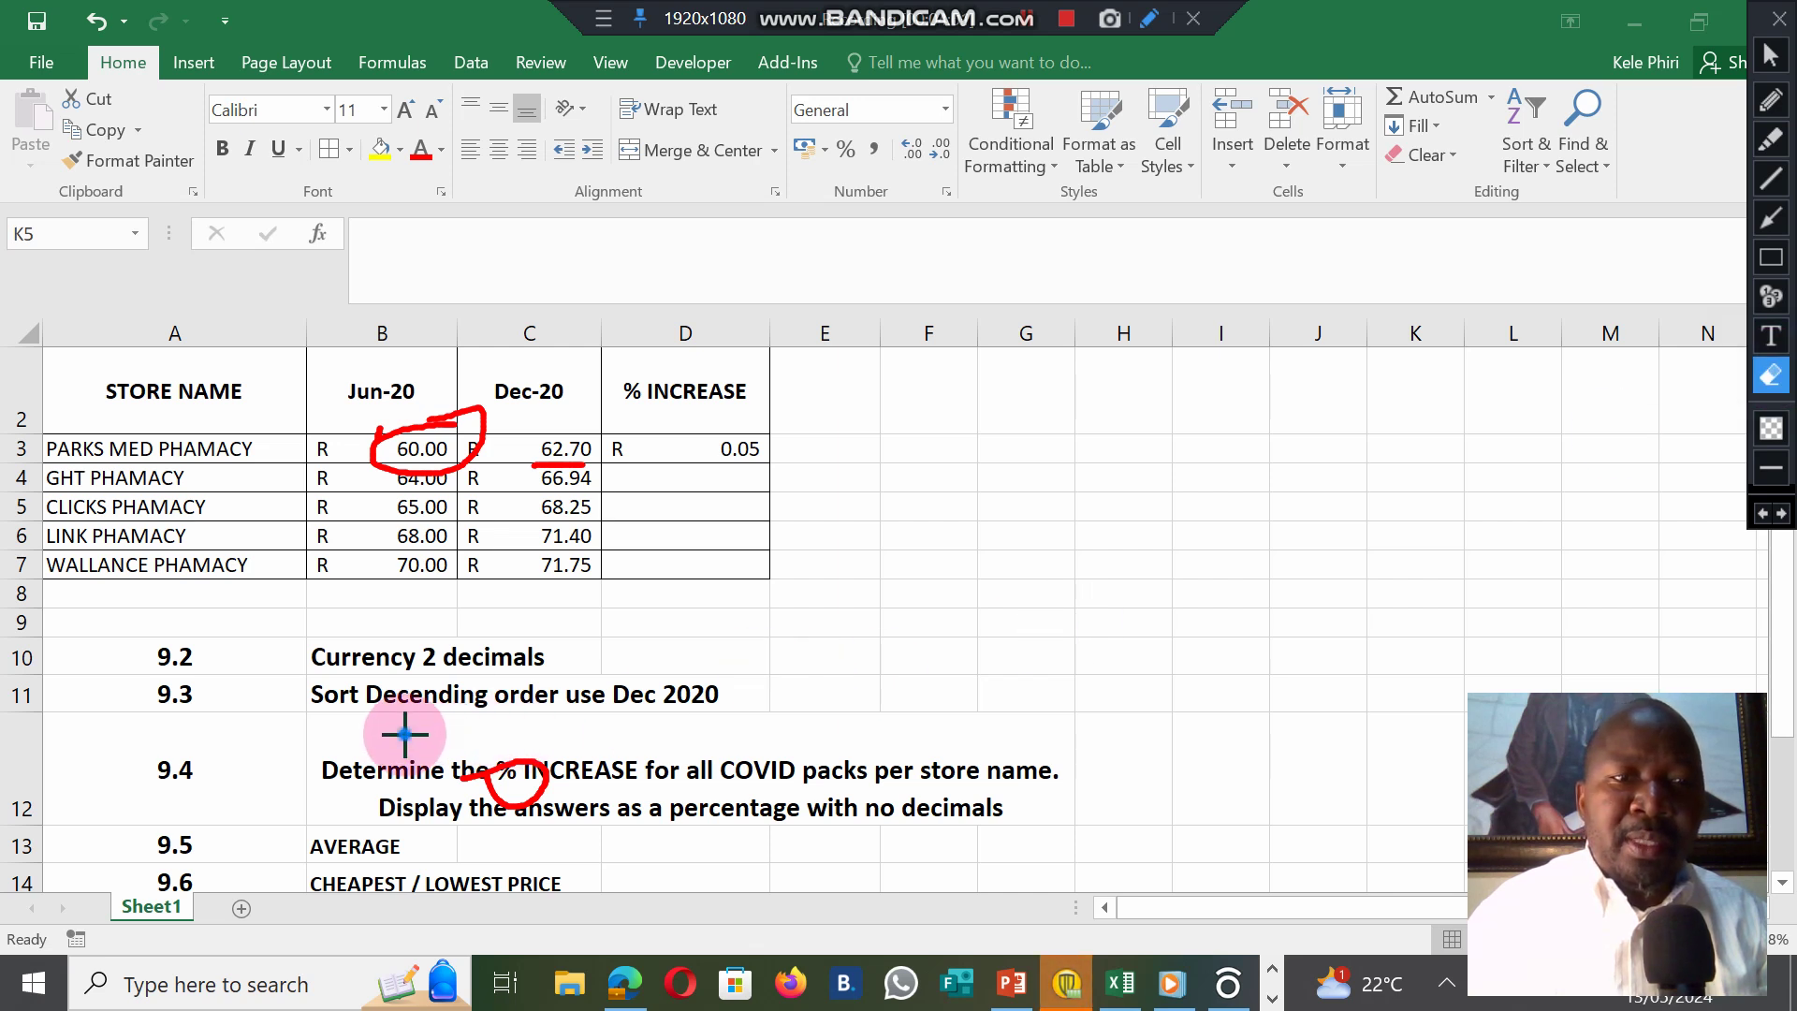
drag(521, 793, 611, 831)
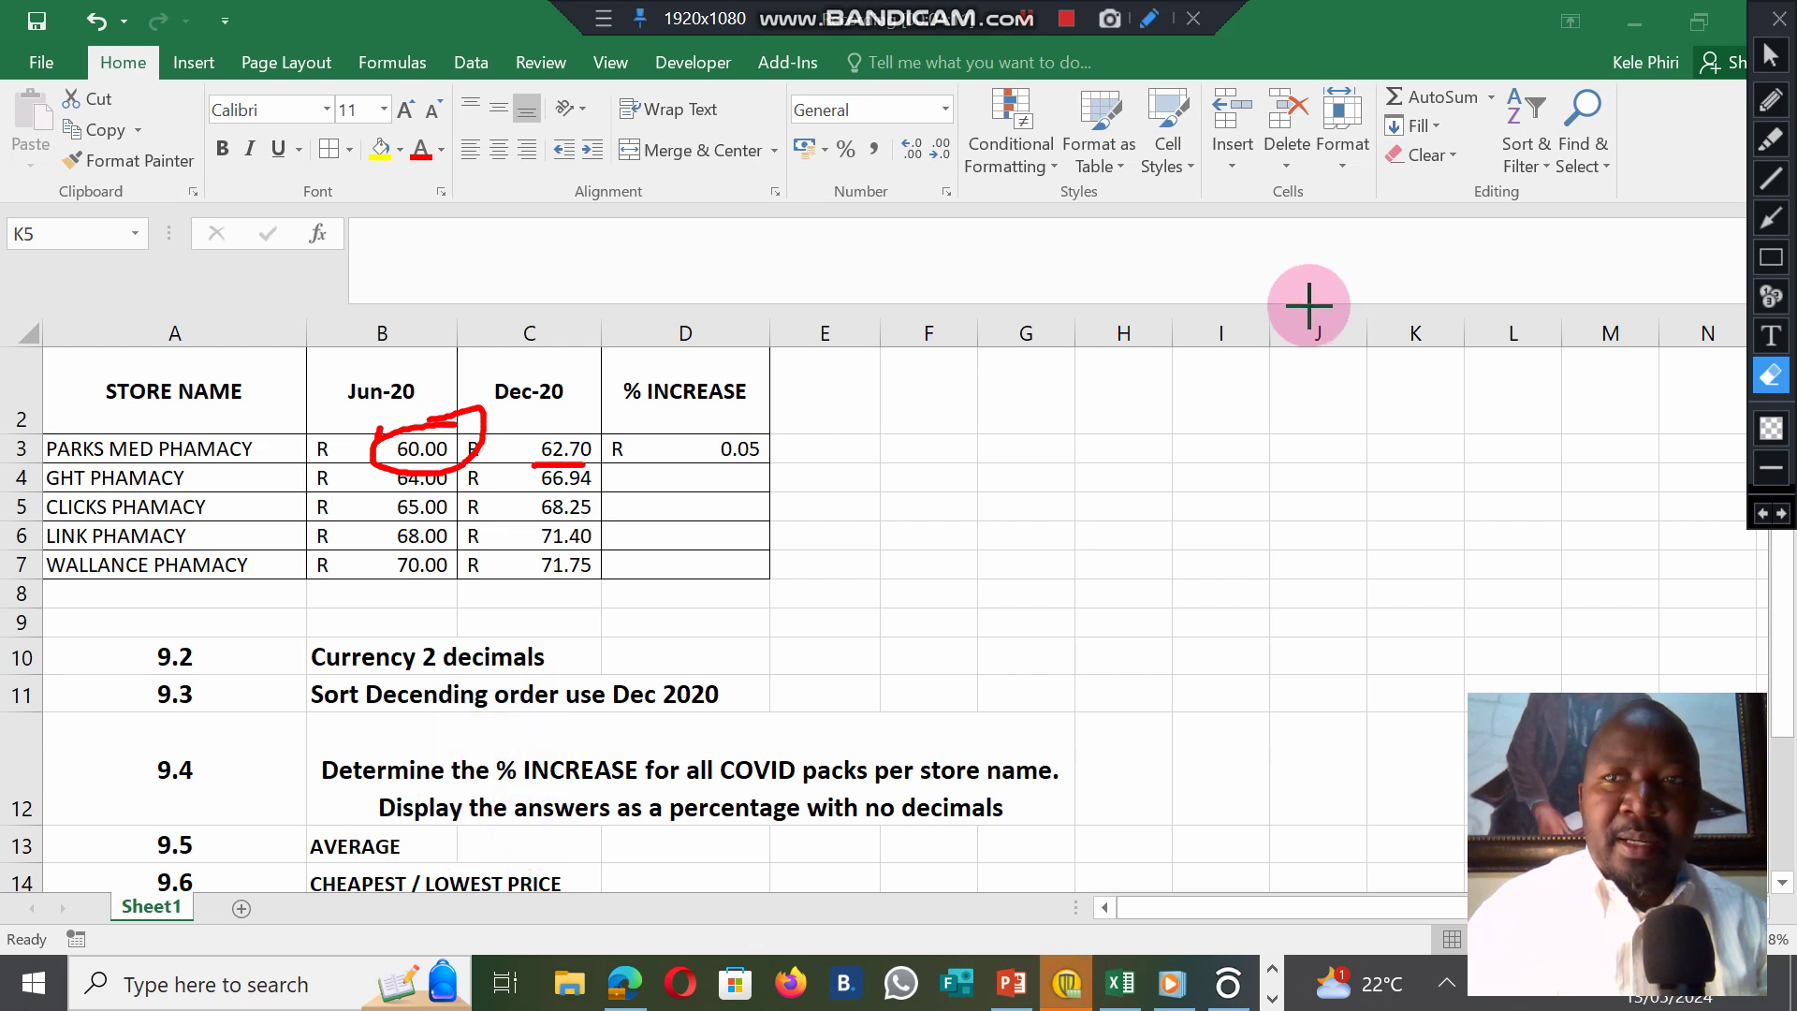
click(1770, 100)
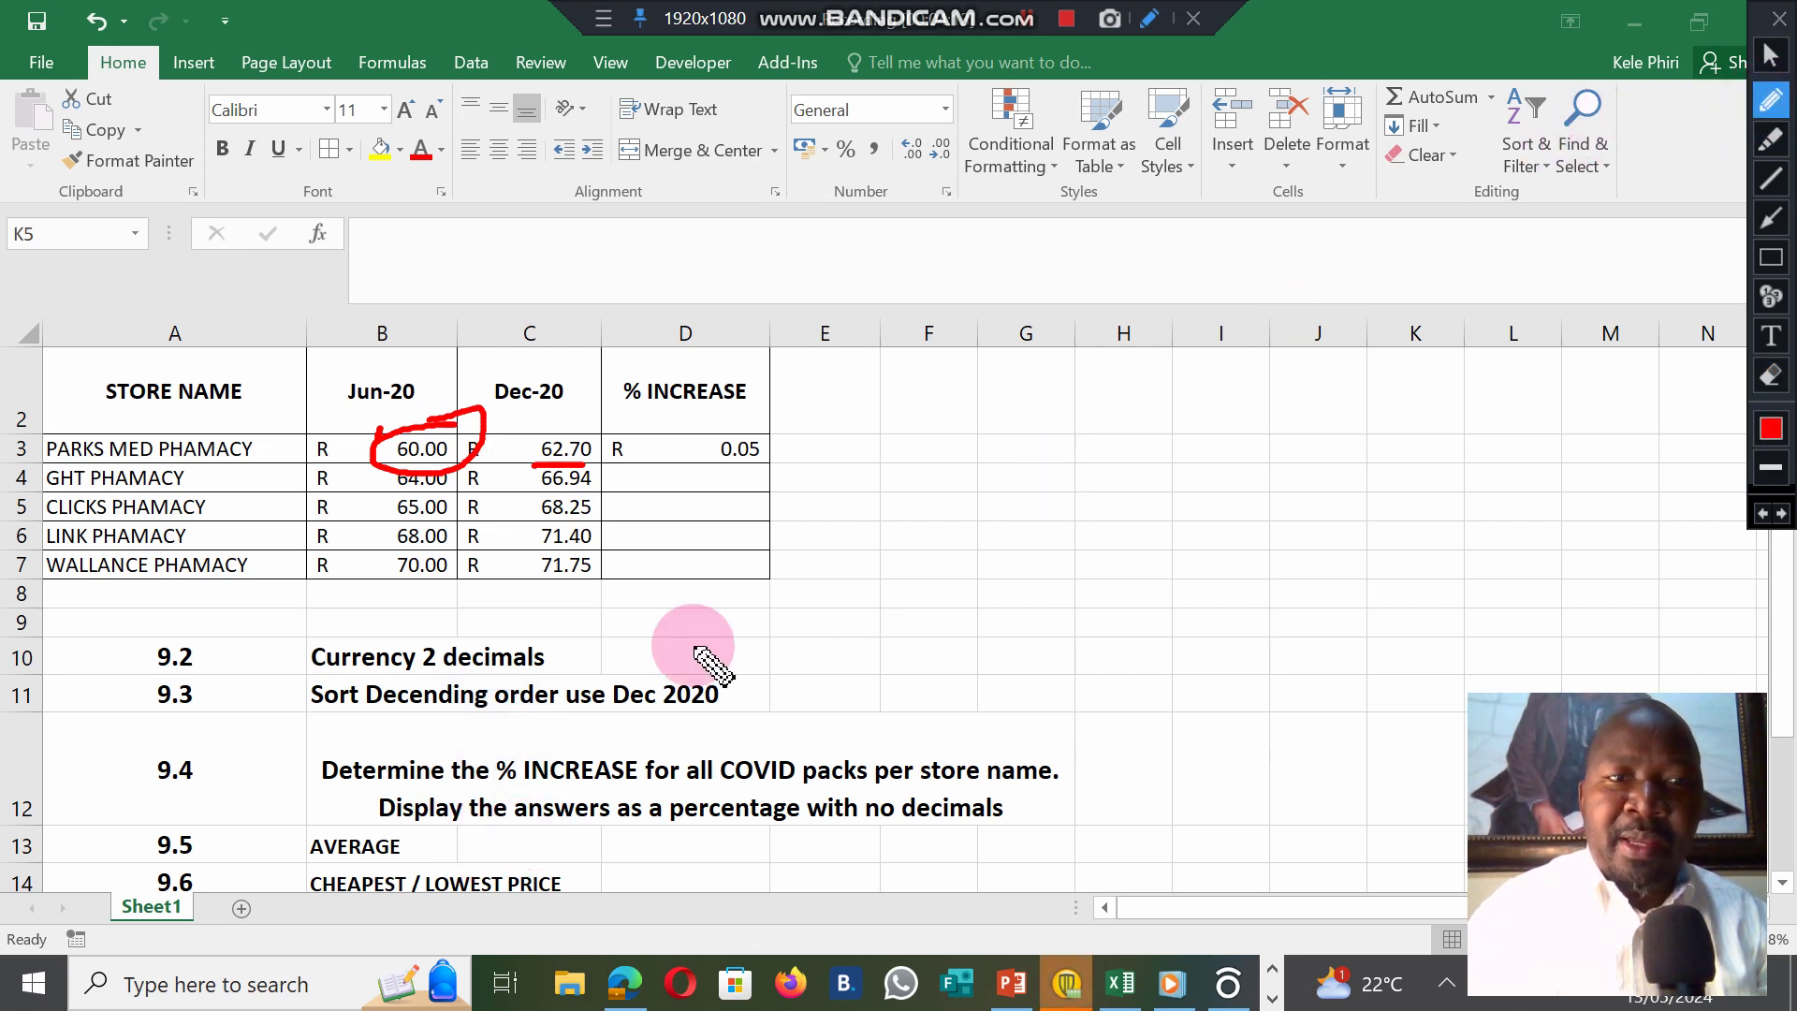
mouse_move(492, 735)
mouse_down()
mouse_move(458, 812)
mouse_move(559, 760)
mouse_move(492, 741)
mouse_up()
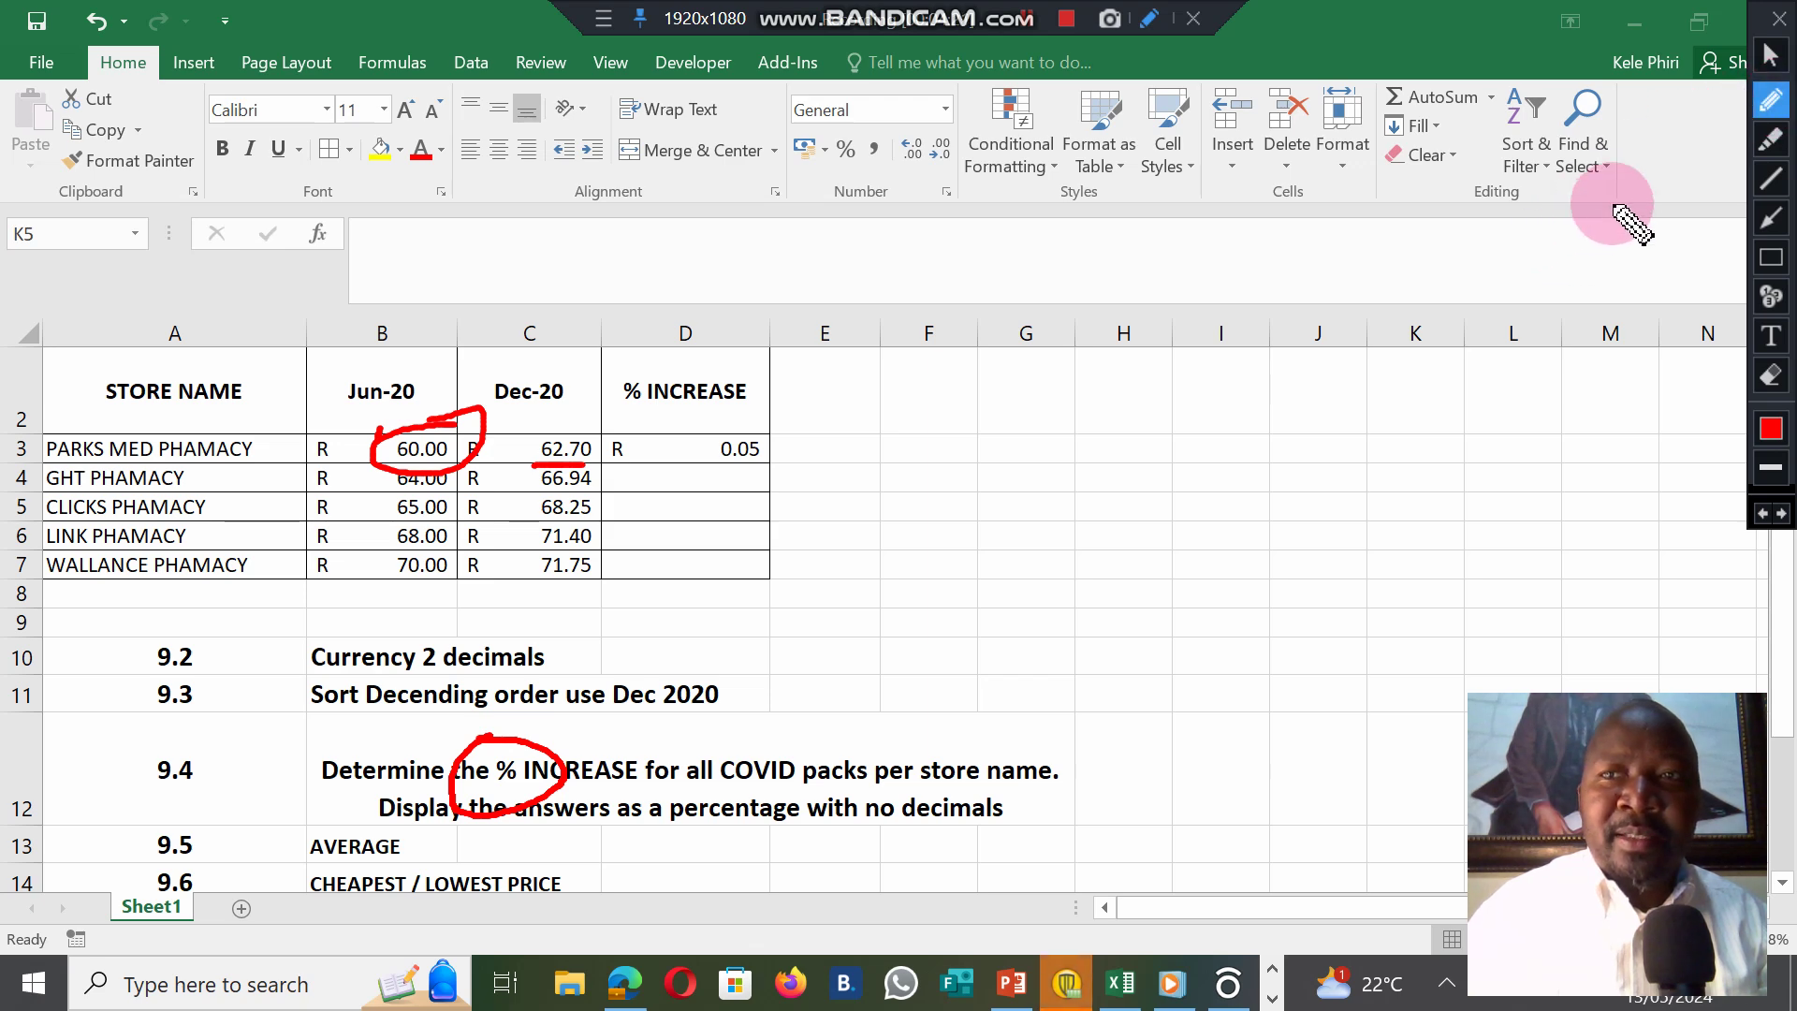
click(1775, 58)
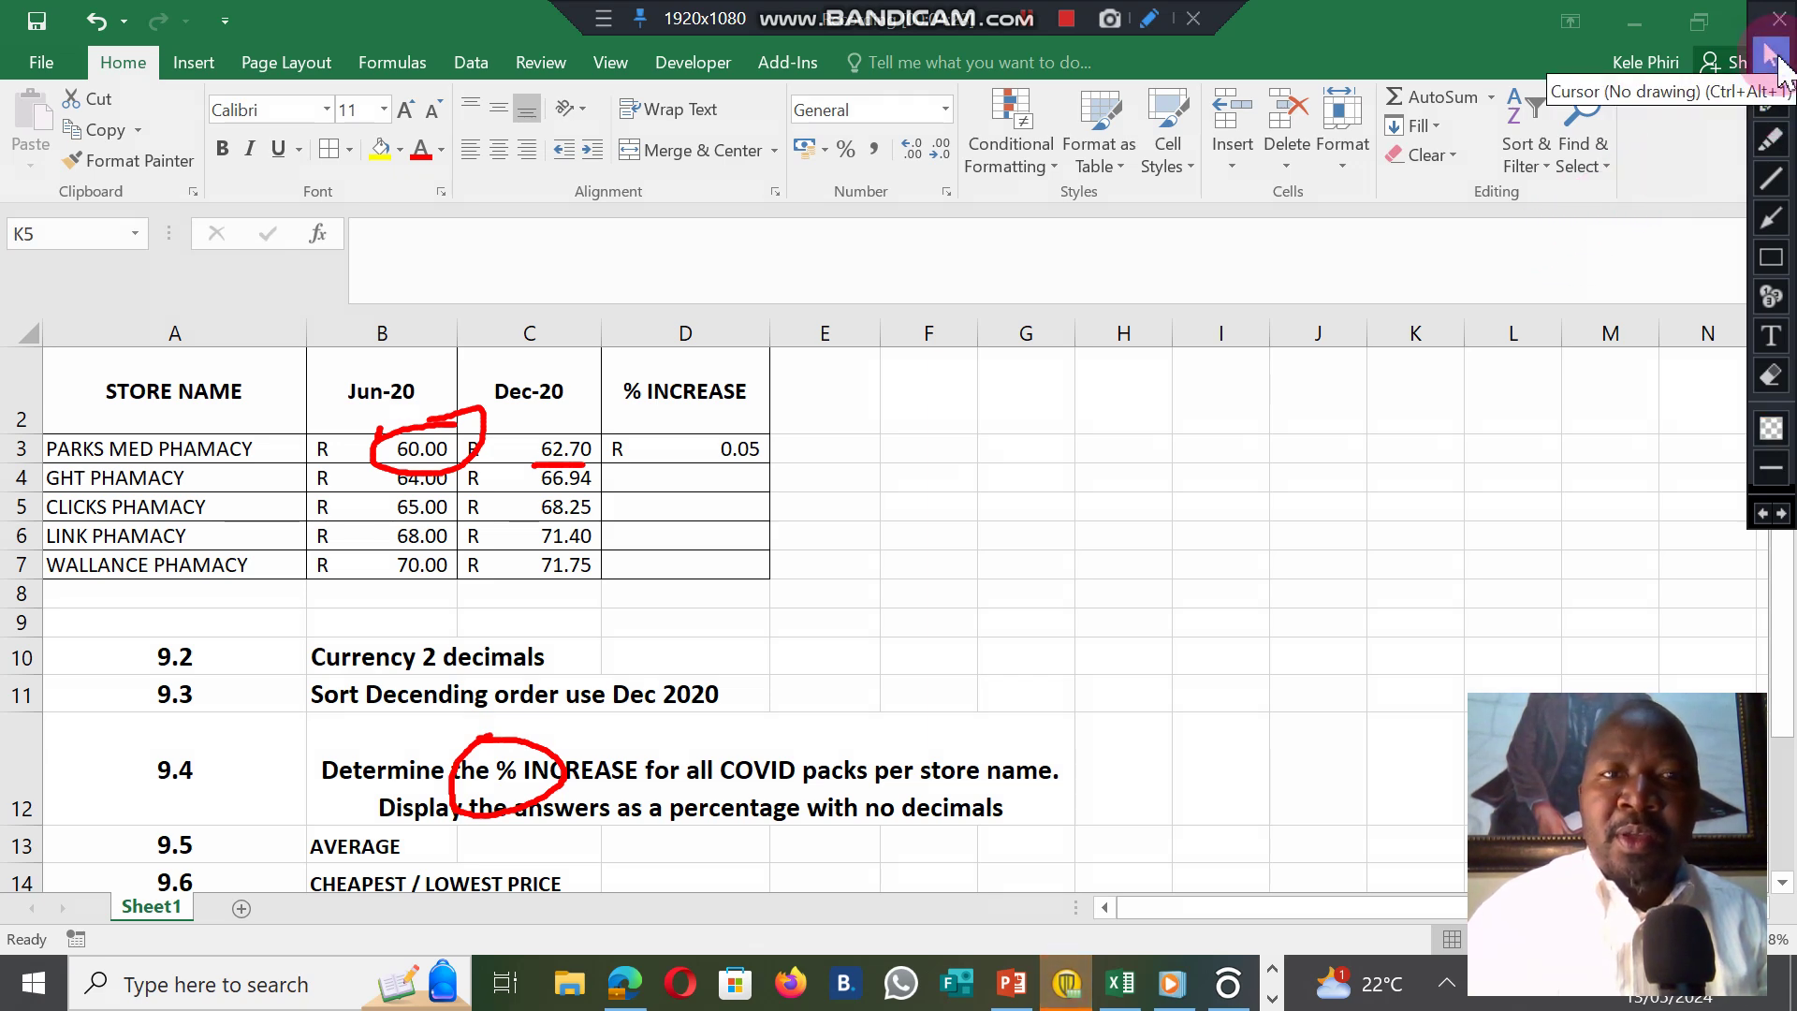
double_click(697, 449)
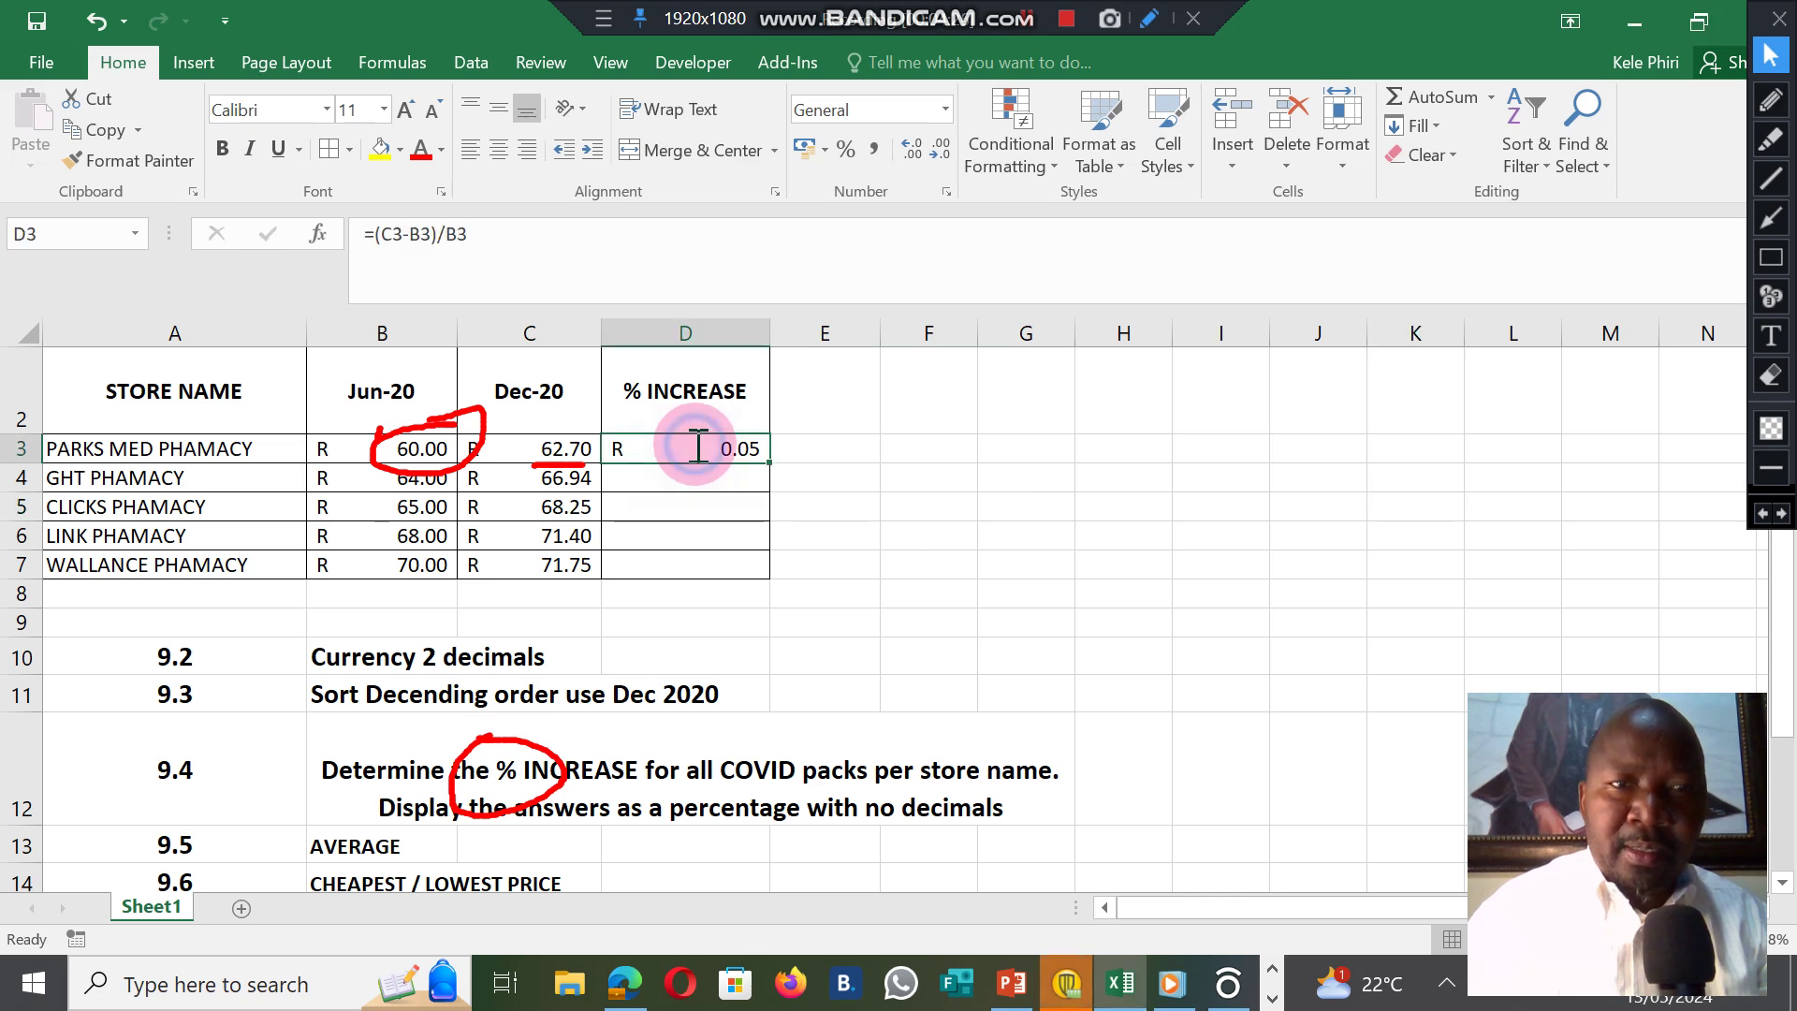
Remove the stray E4 reference from D3's formula and commit it.
click(825, 485)
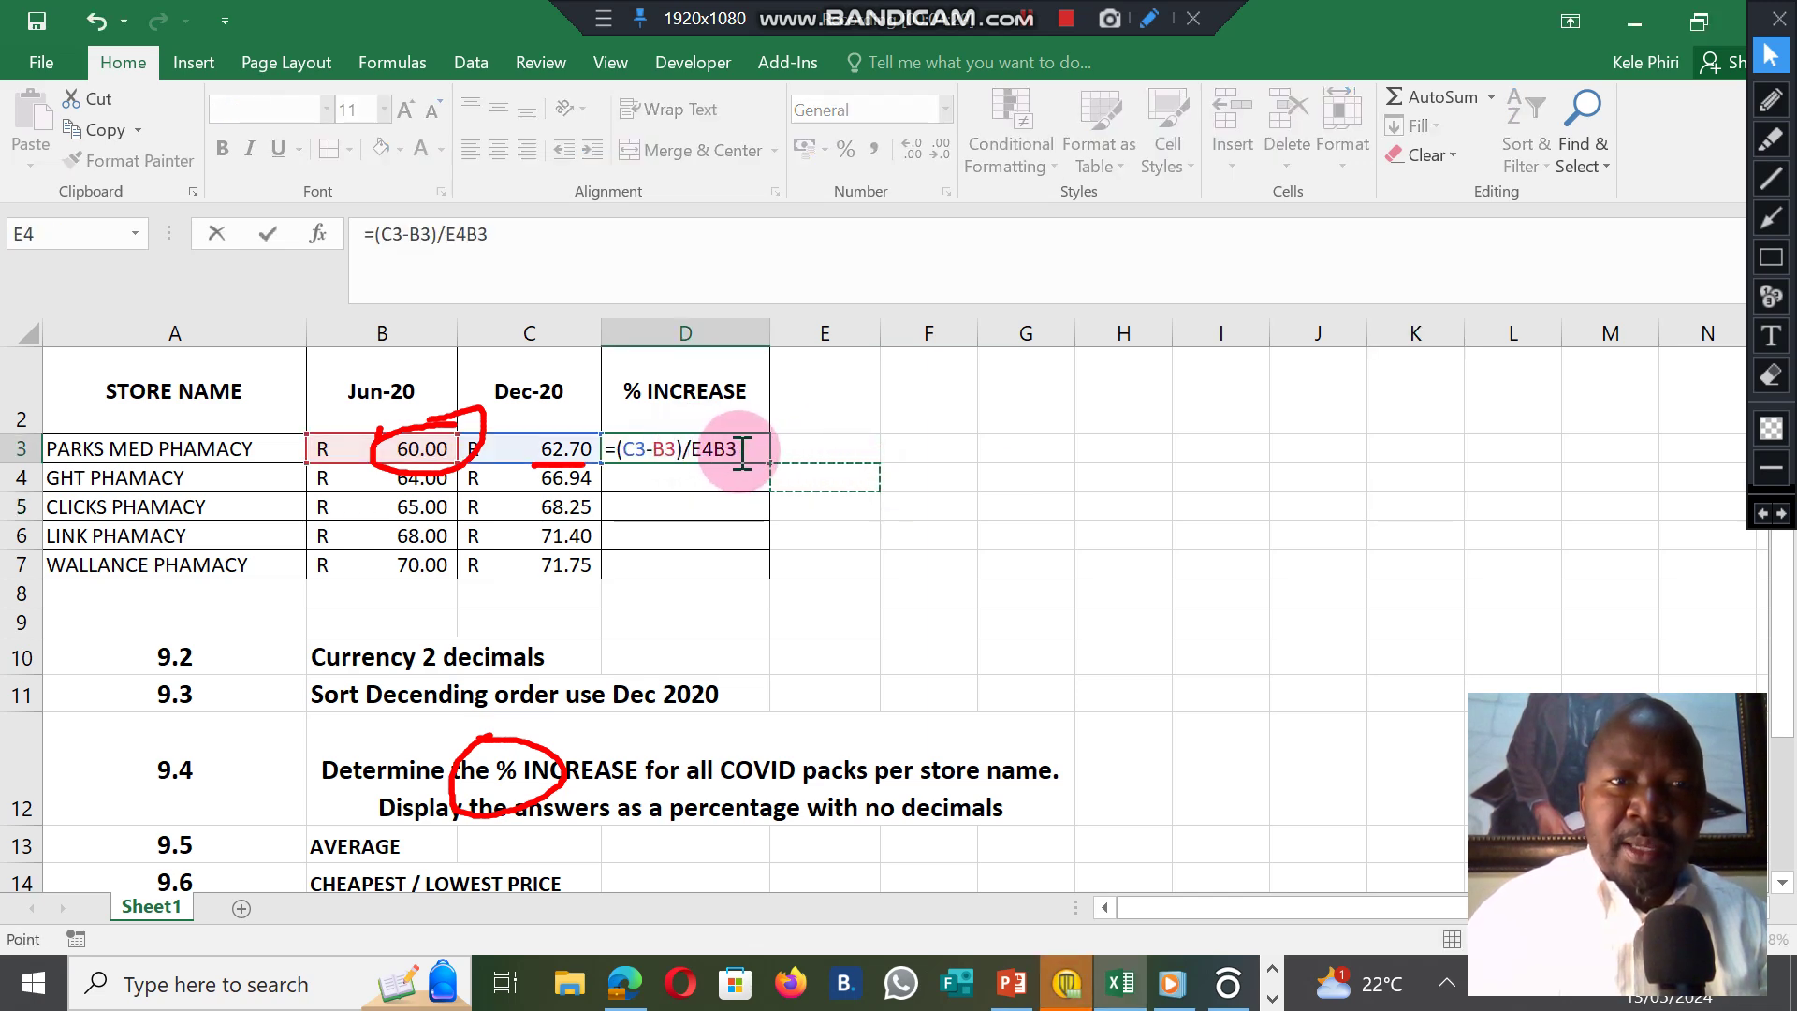
key(BackSpace)
key(BackSpace)
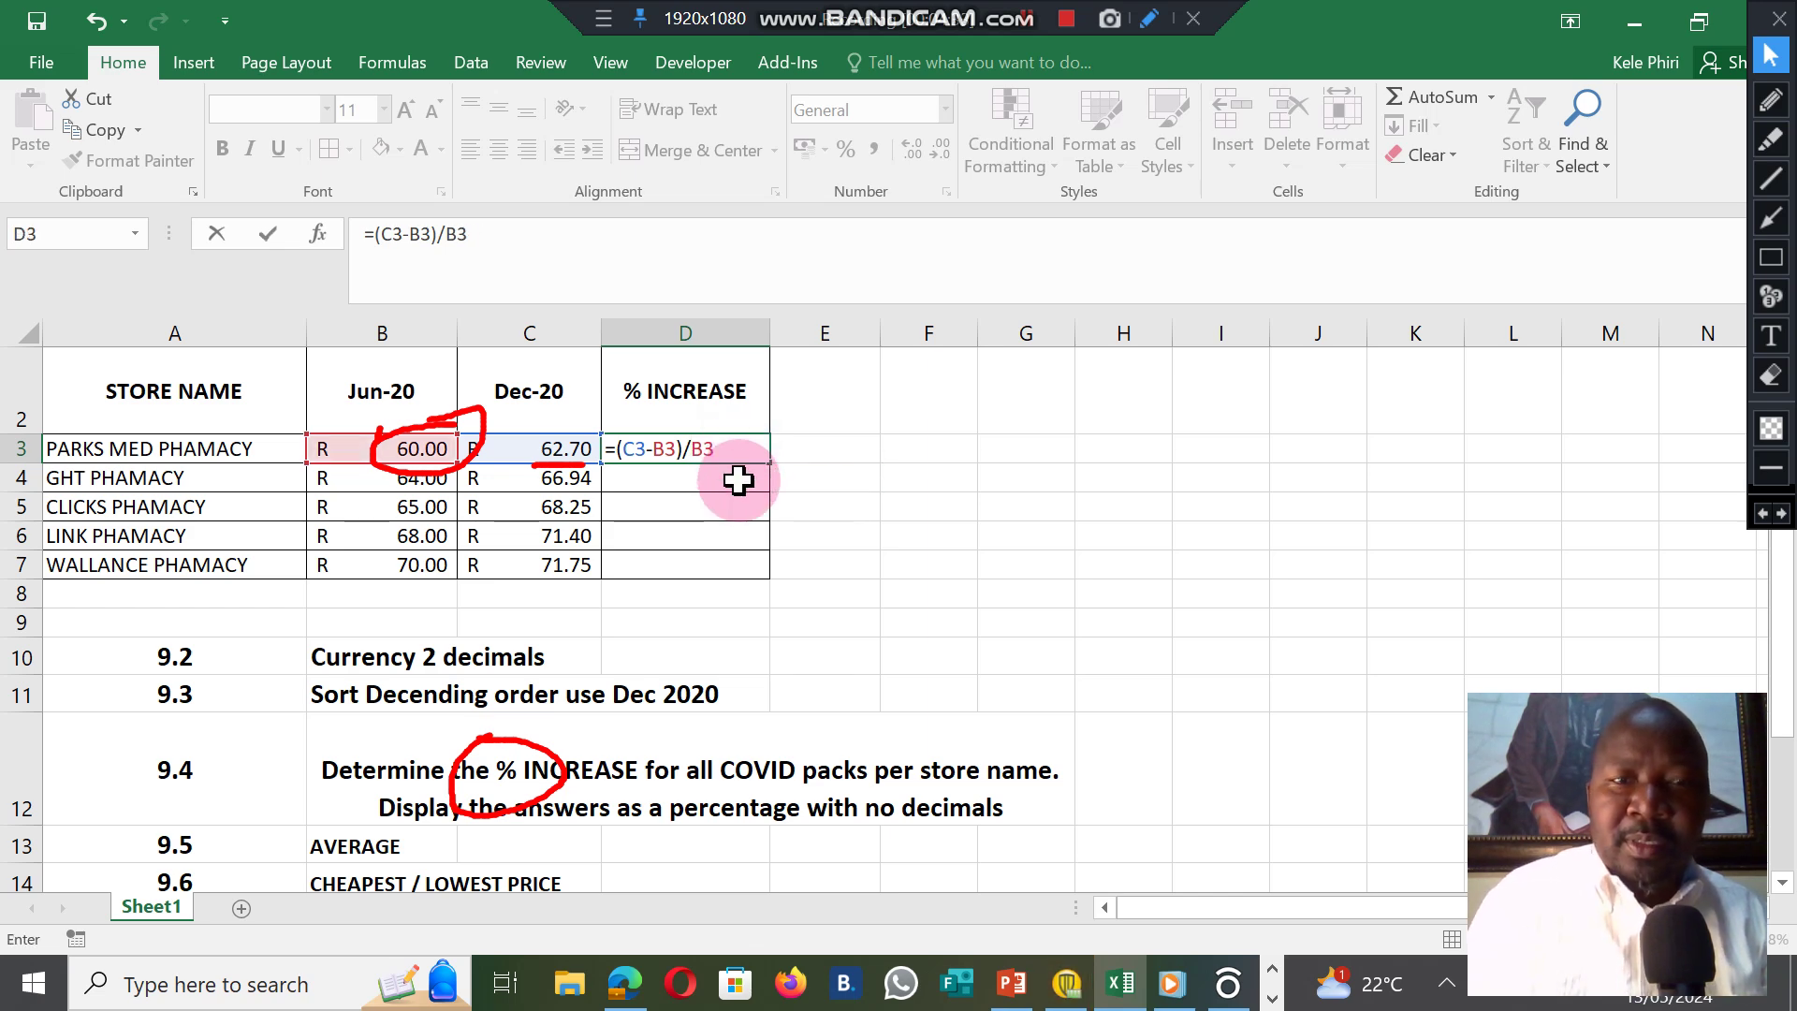
key(Return)
Format D3:D7 as whole percentages and fill D3's formula down to D7.
drag(698, 449, 689, 565)
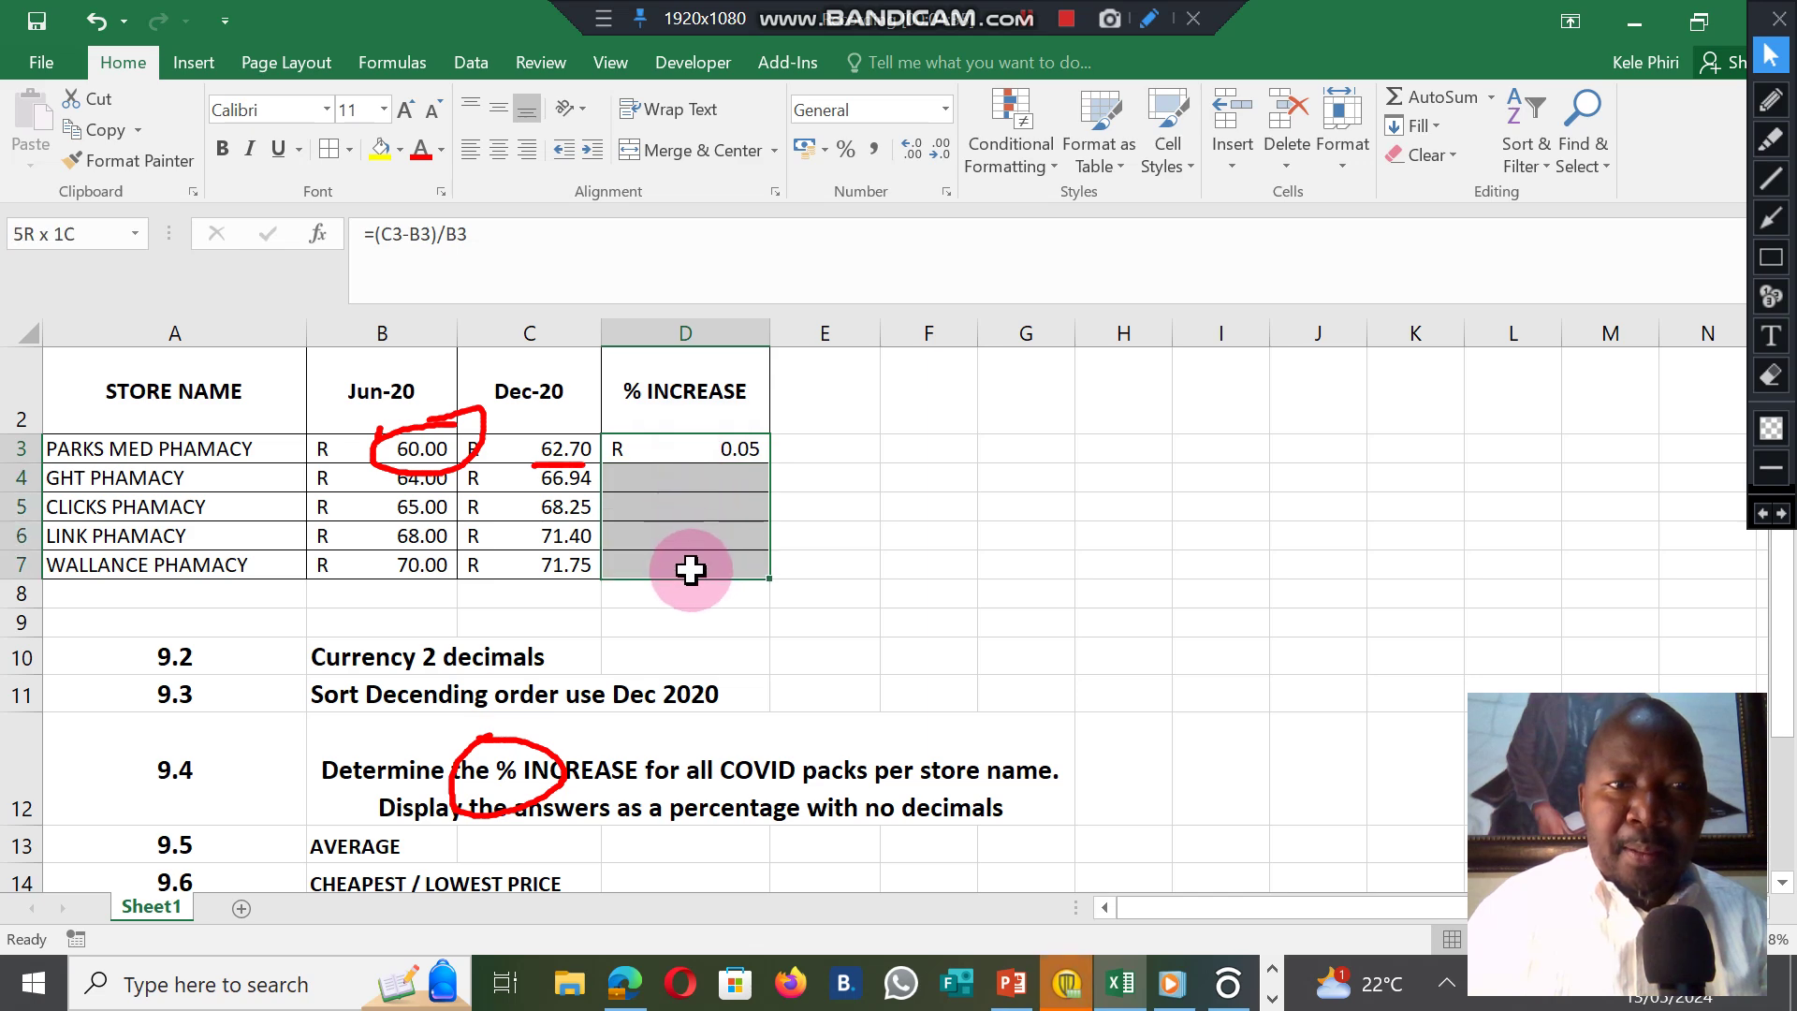
click(847, 150)
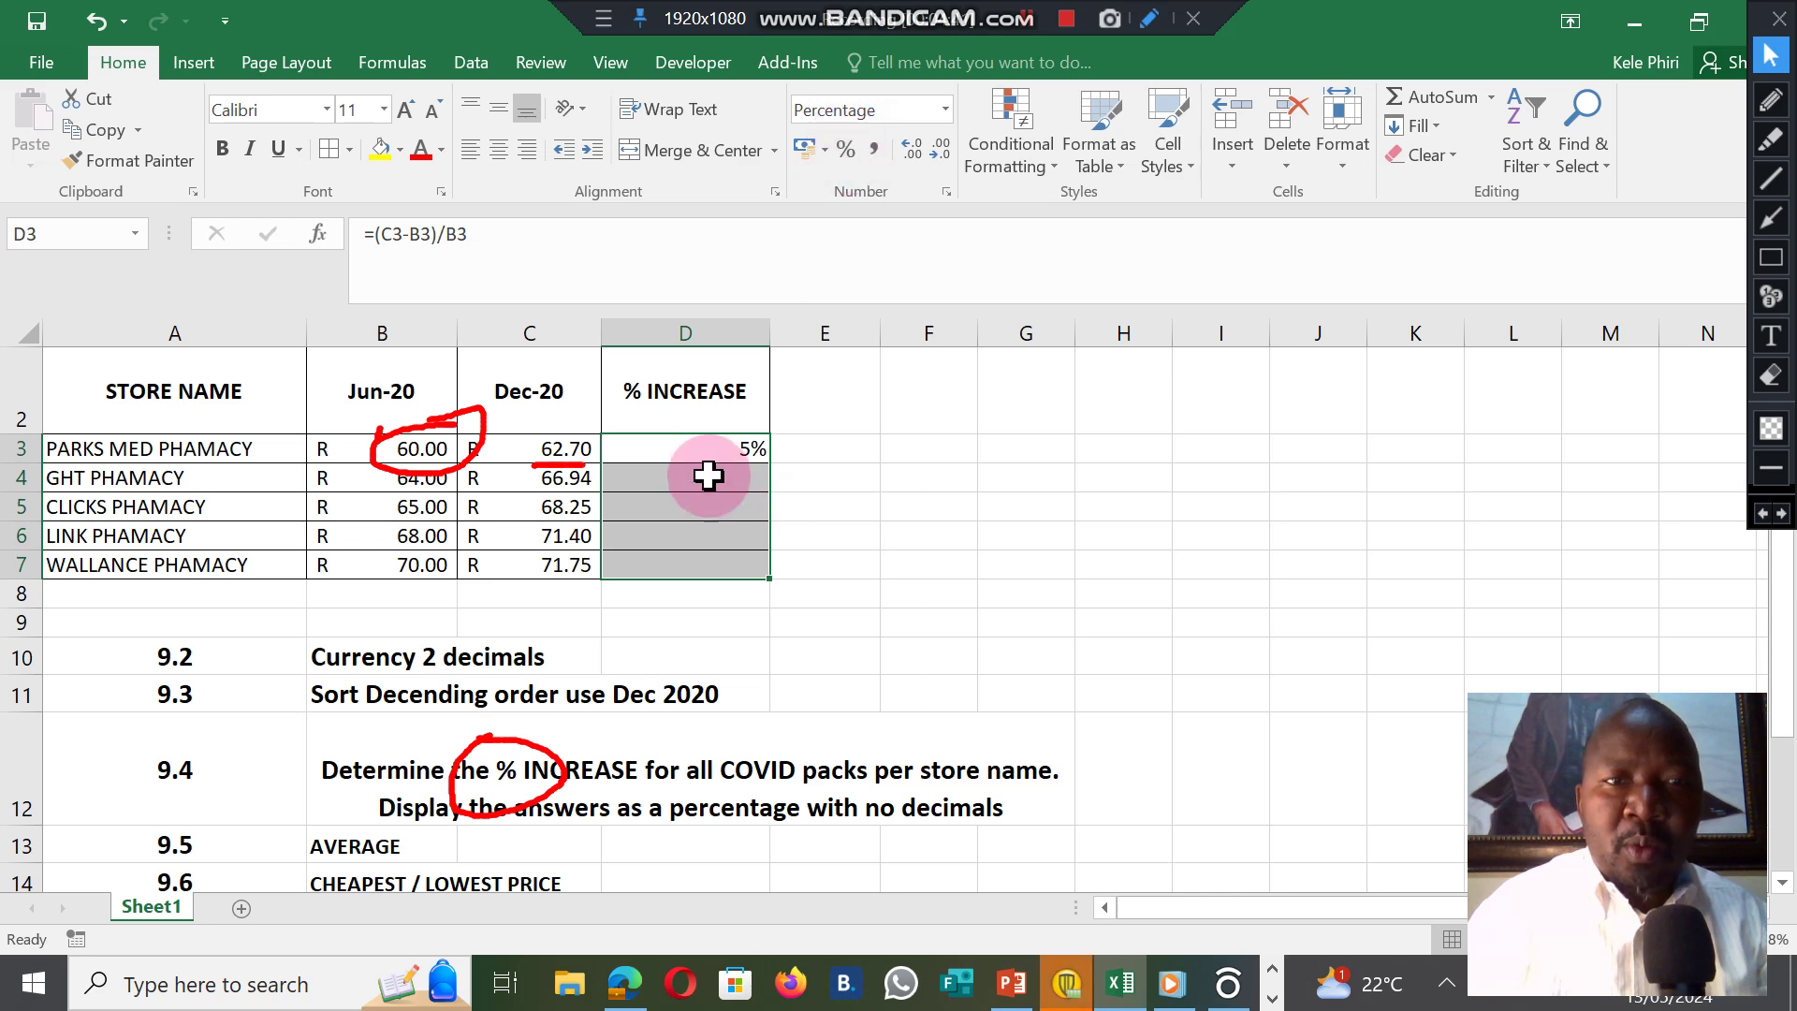
click(690, 449)
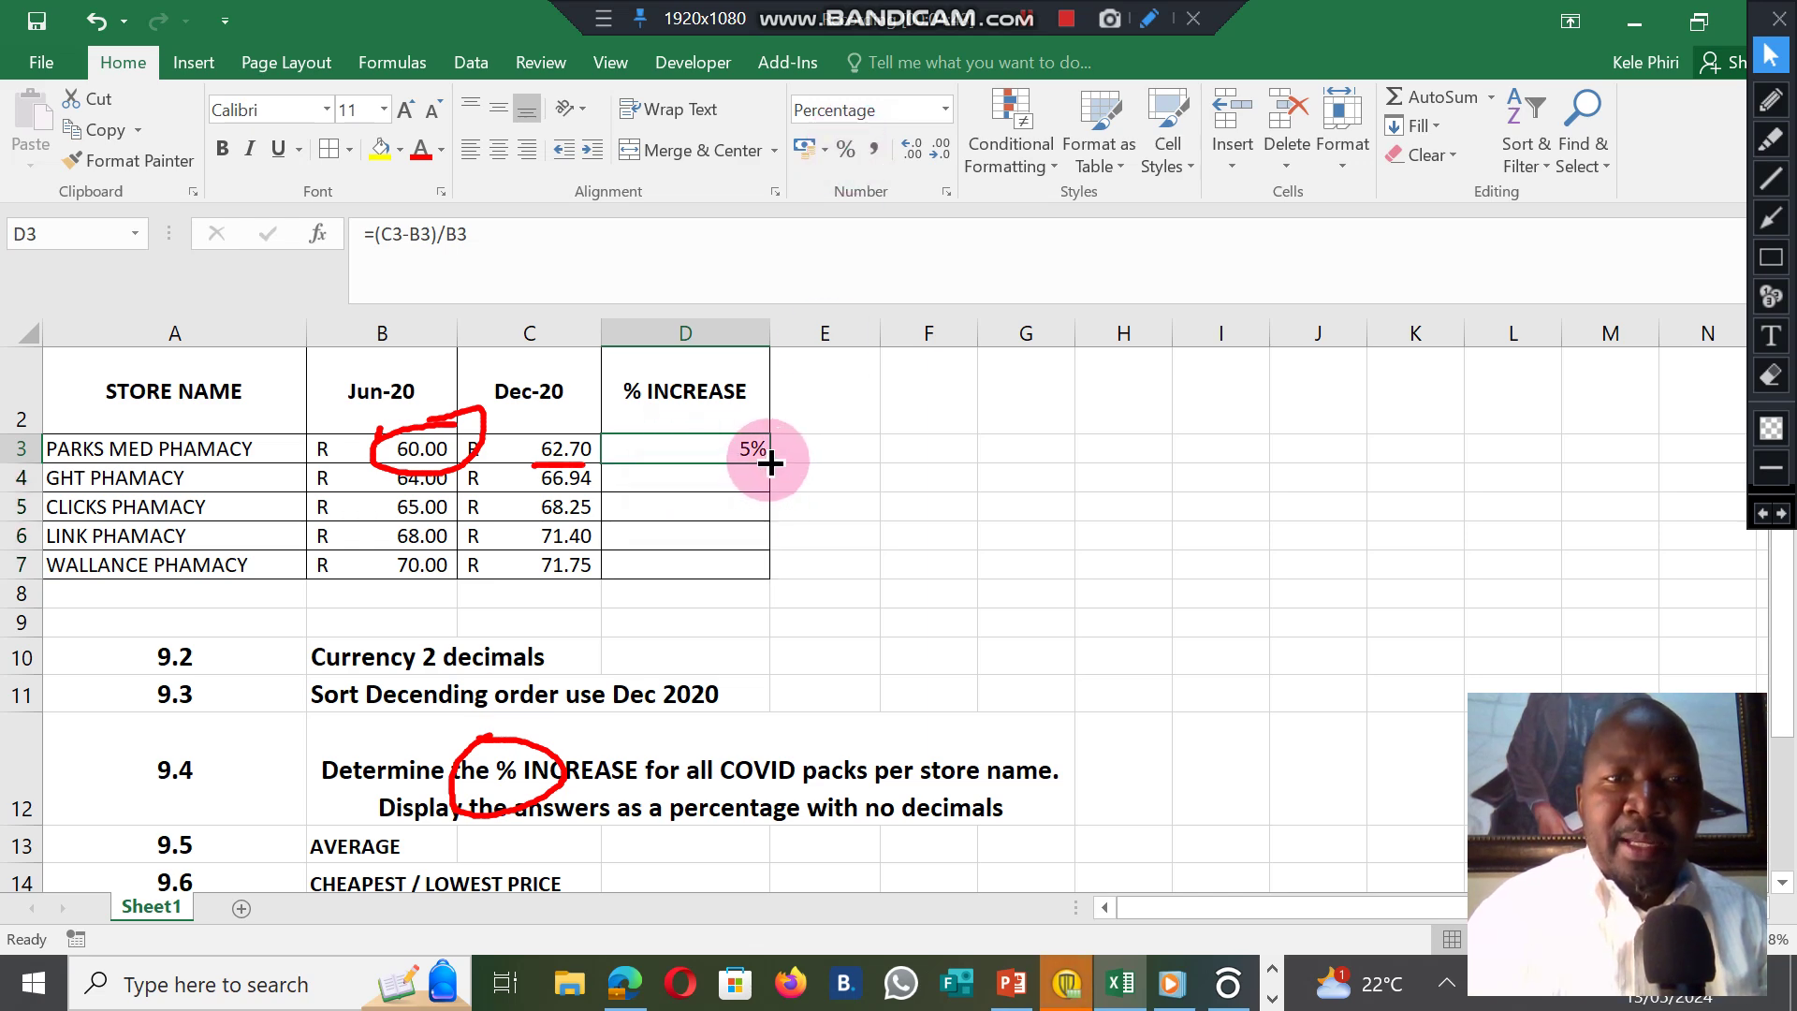
drag(769, 463, 764, 577)
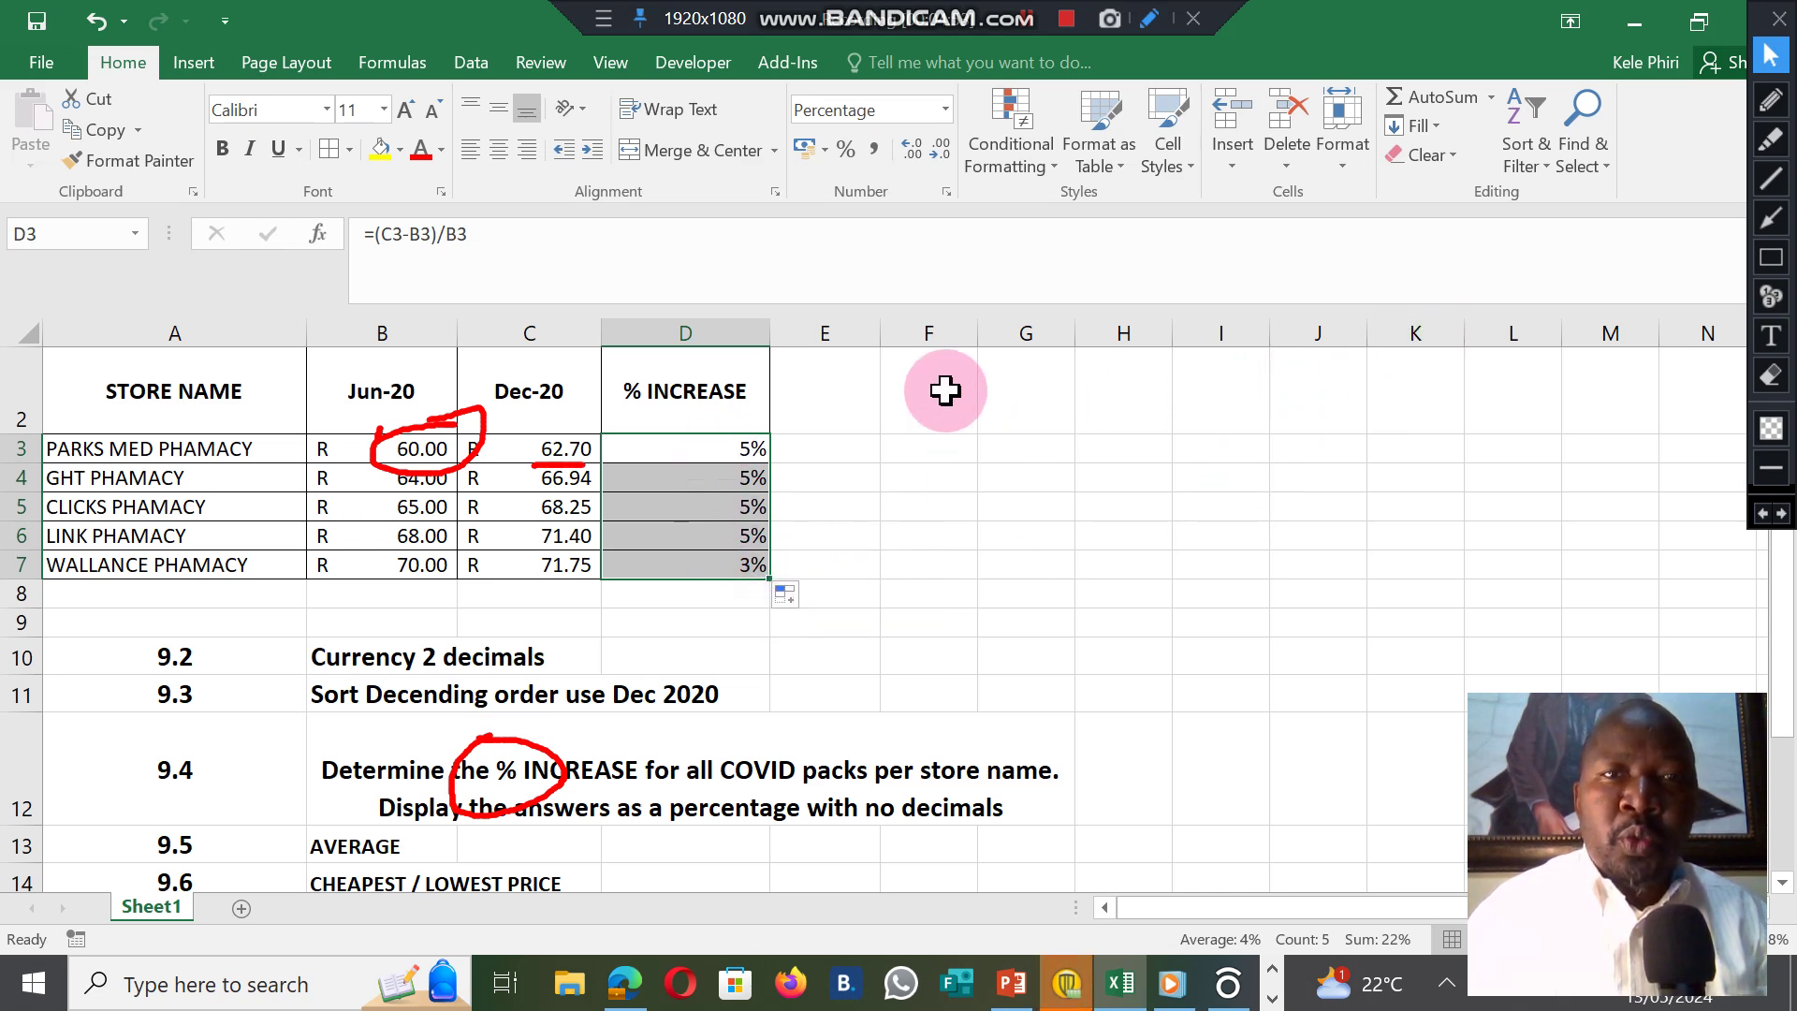
key(F2)
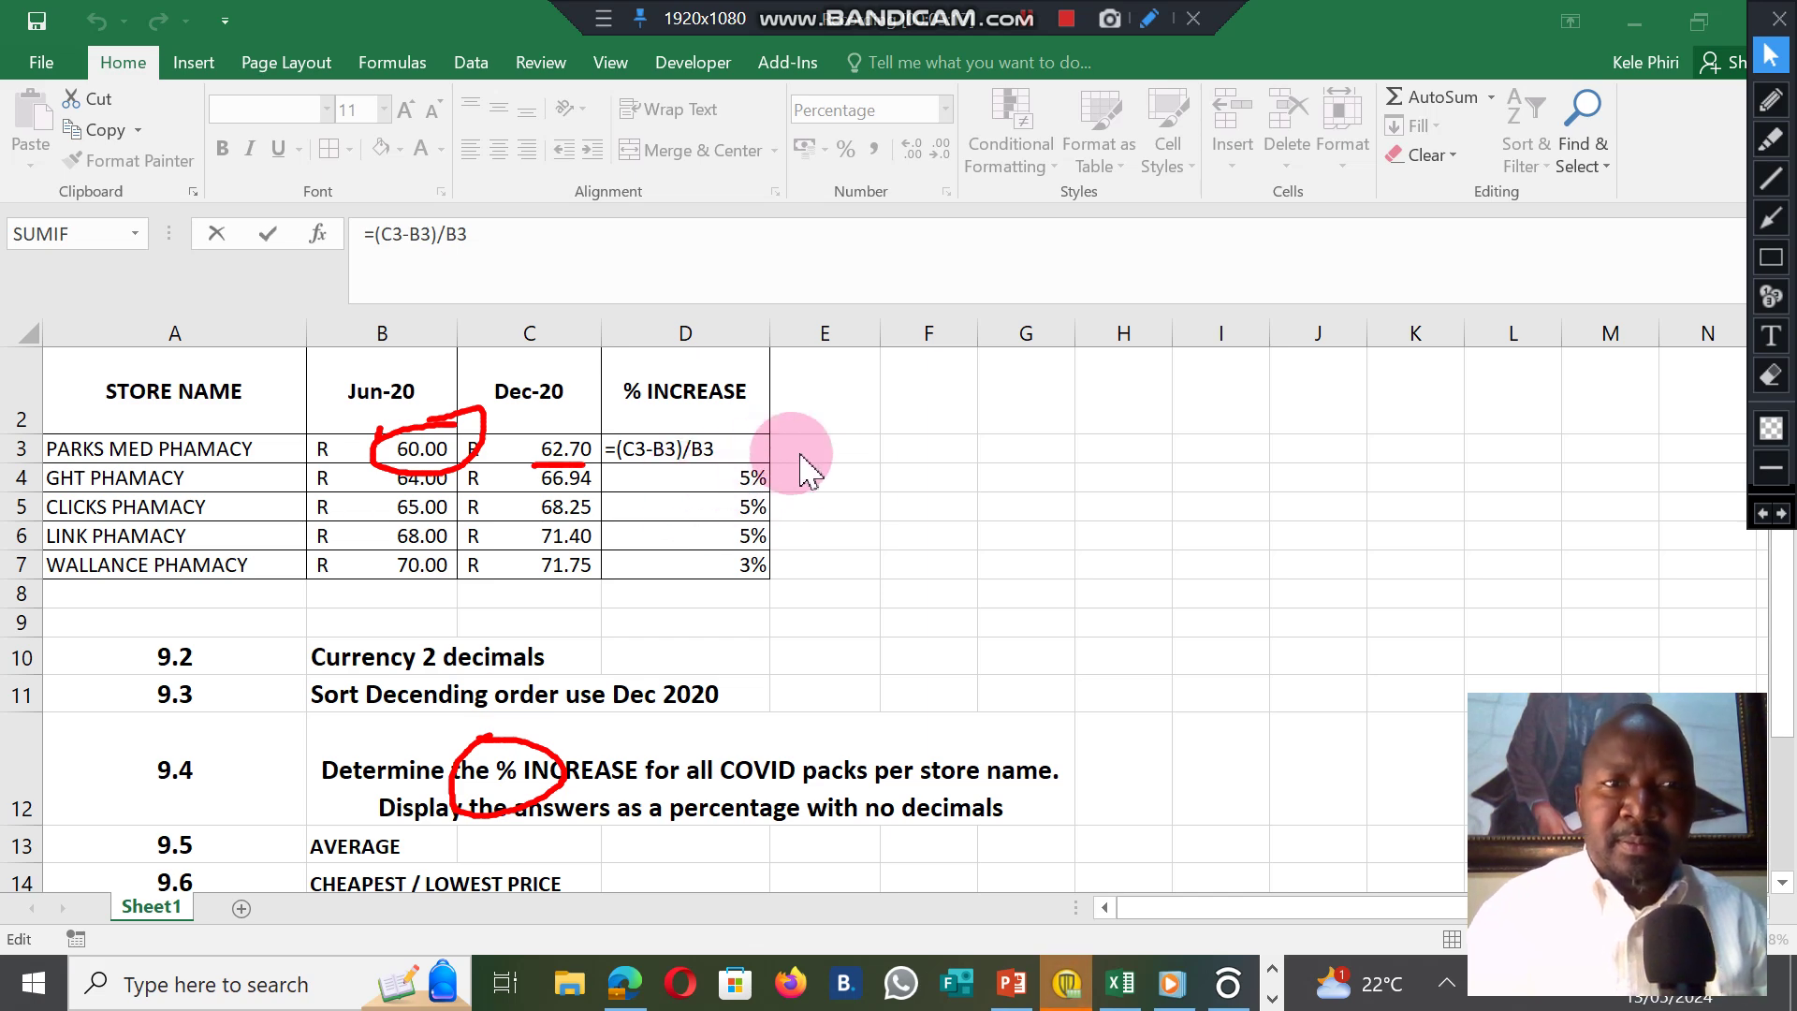
key(ctrl+Return)
key(ctrl+bracketleft)
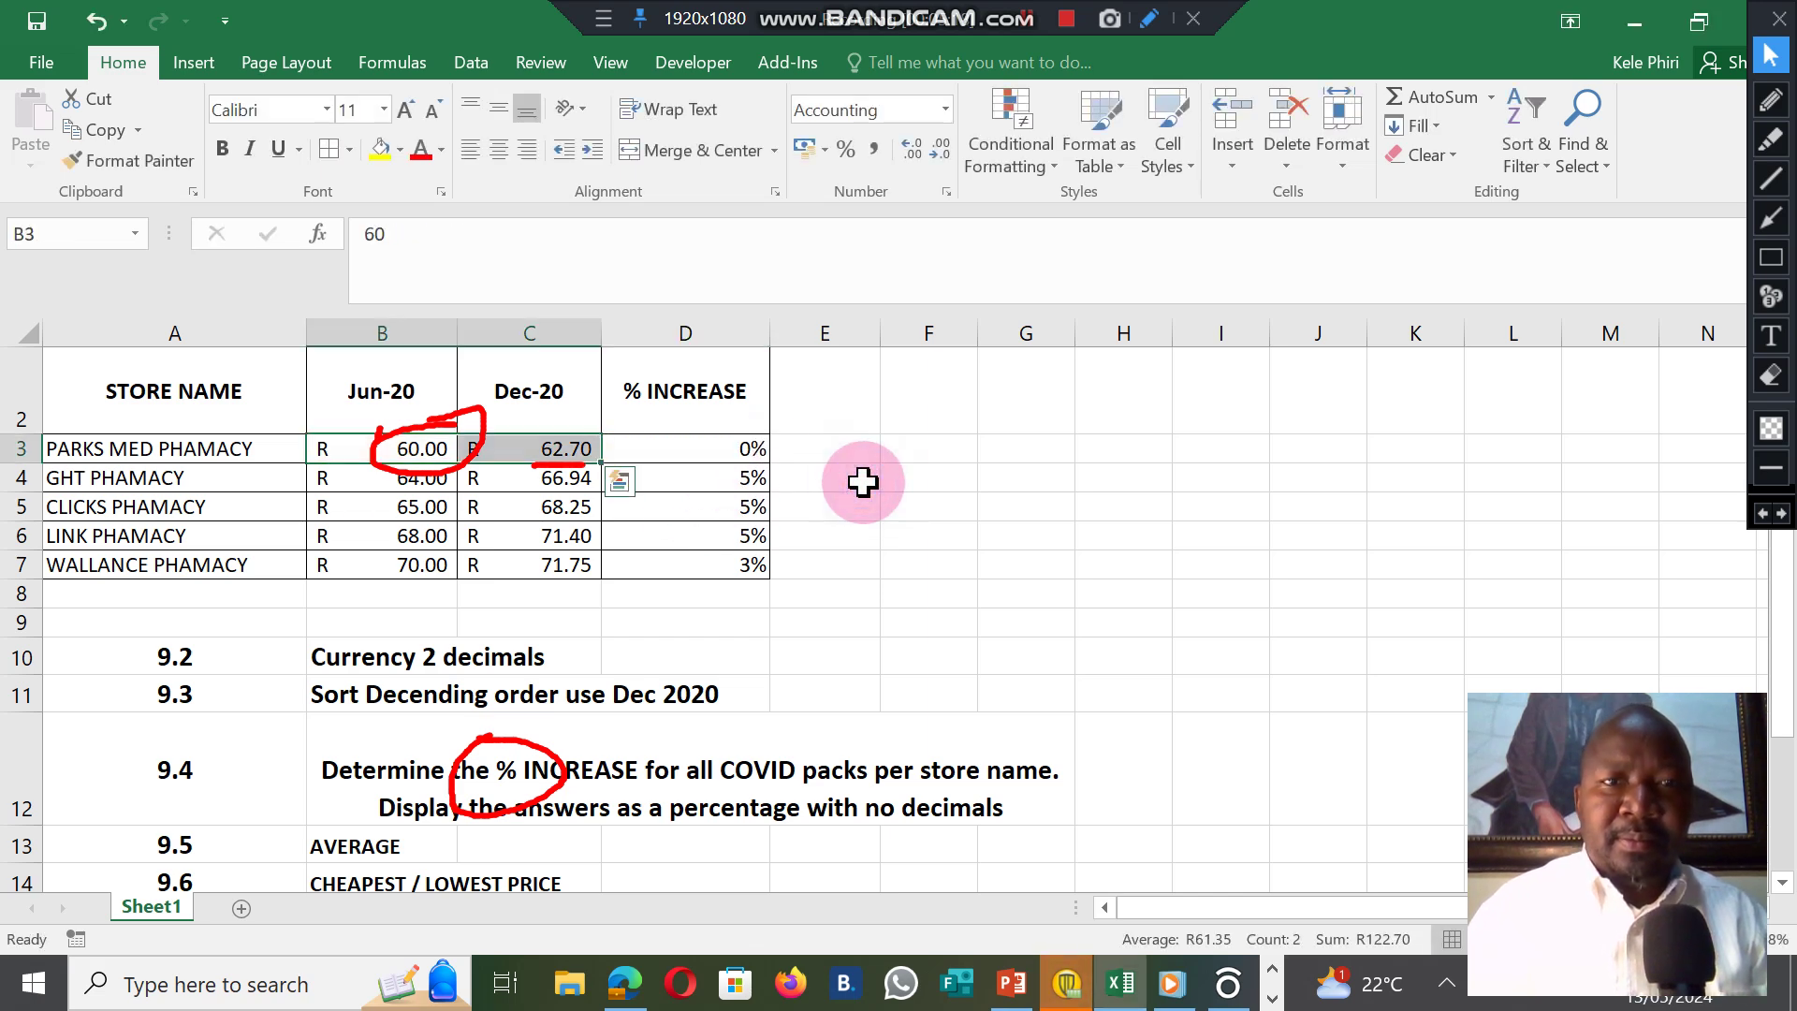
double_click(710, 443)
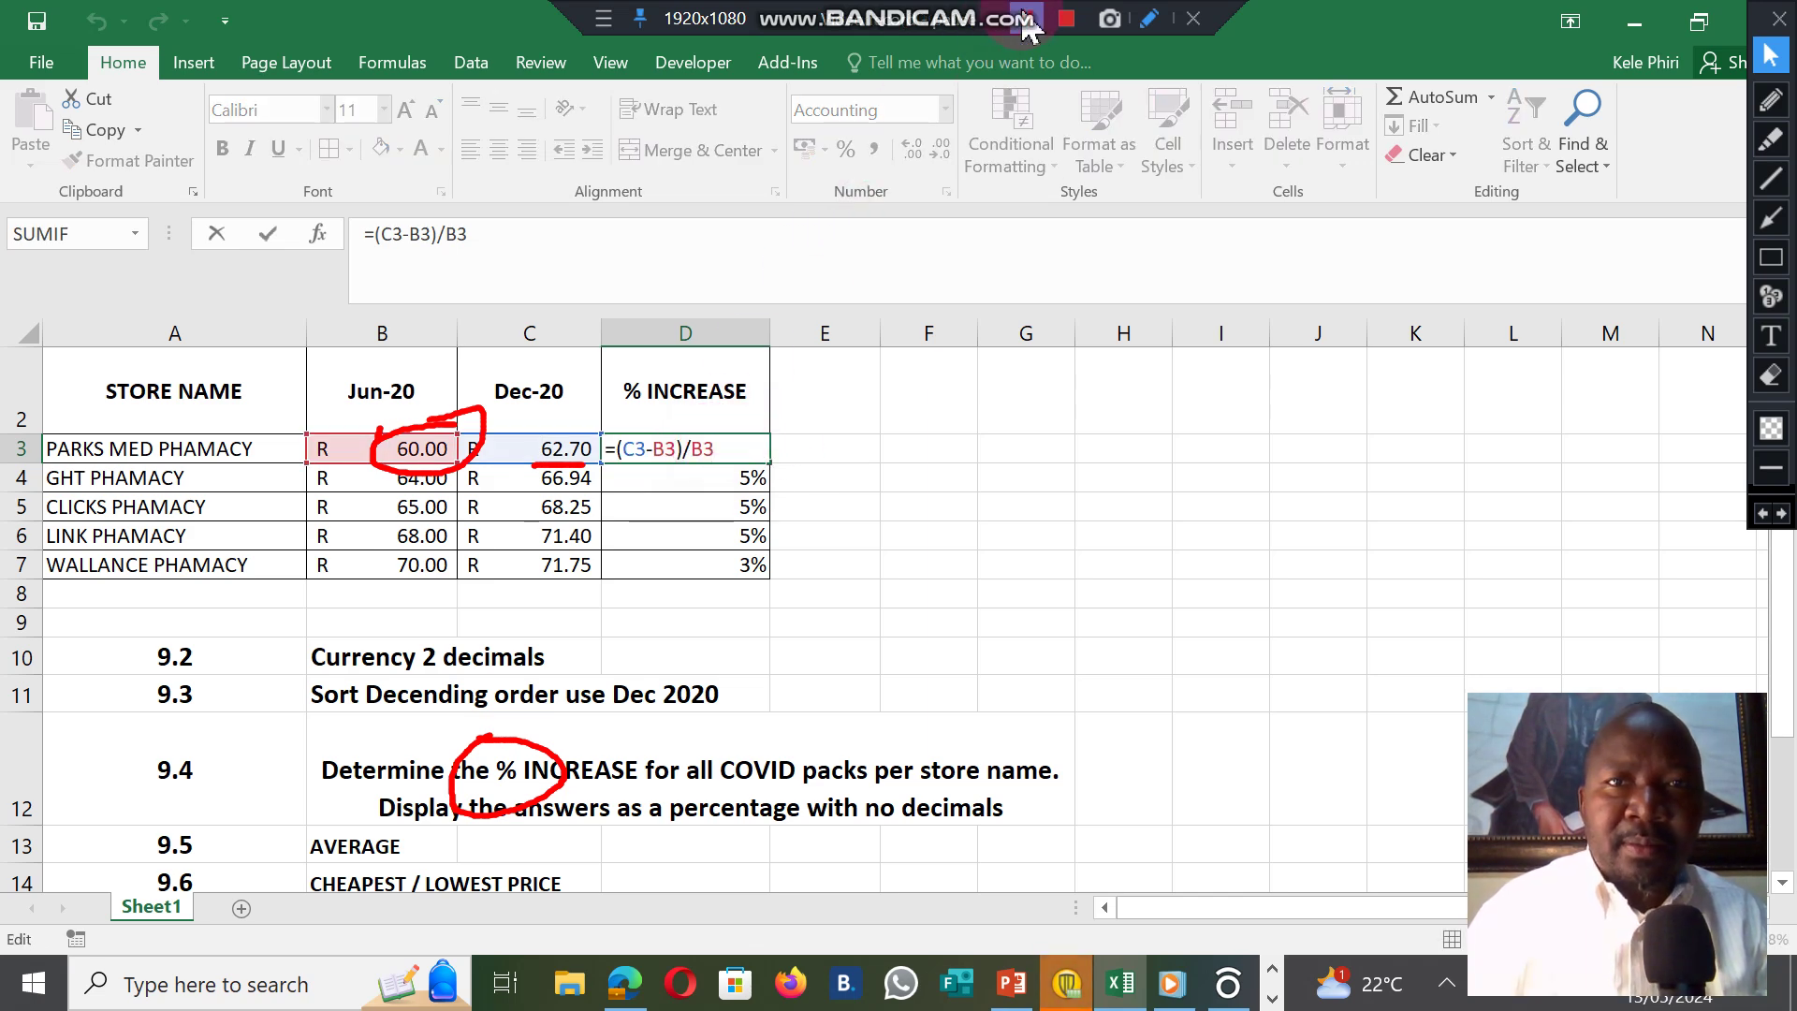
key(Return)
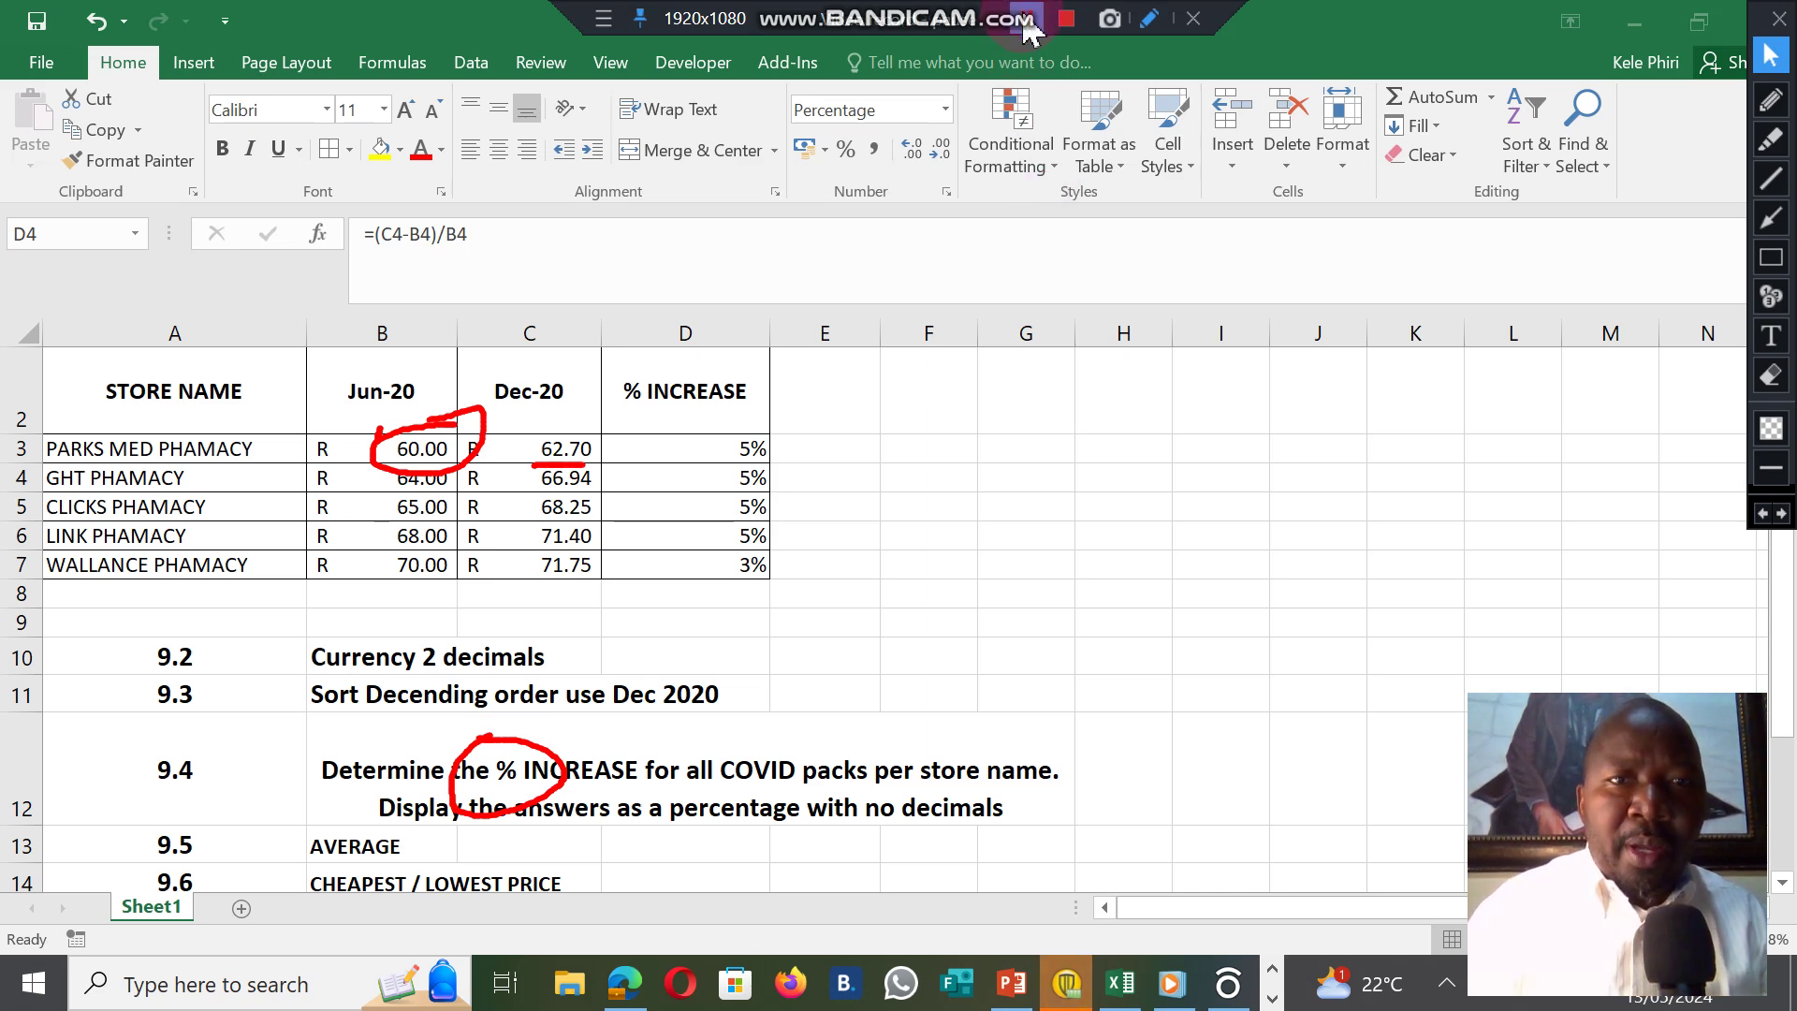
key(Down)
key(Down)
key(Down)
key(Down)
key(Down)
key(Down)
key(Down)
key(Down)
key(Down)
key(Left)
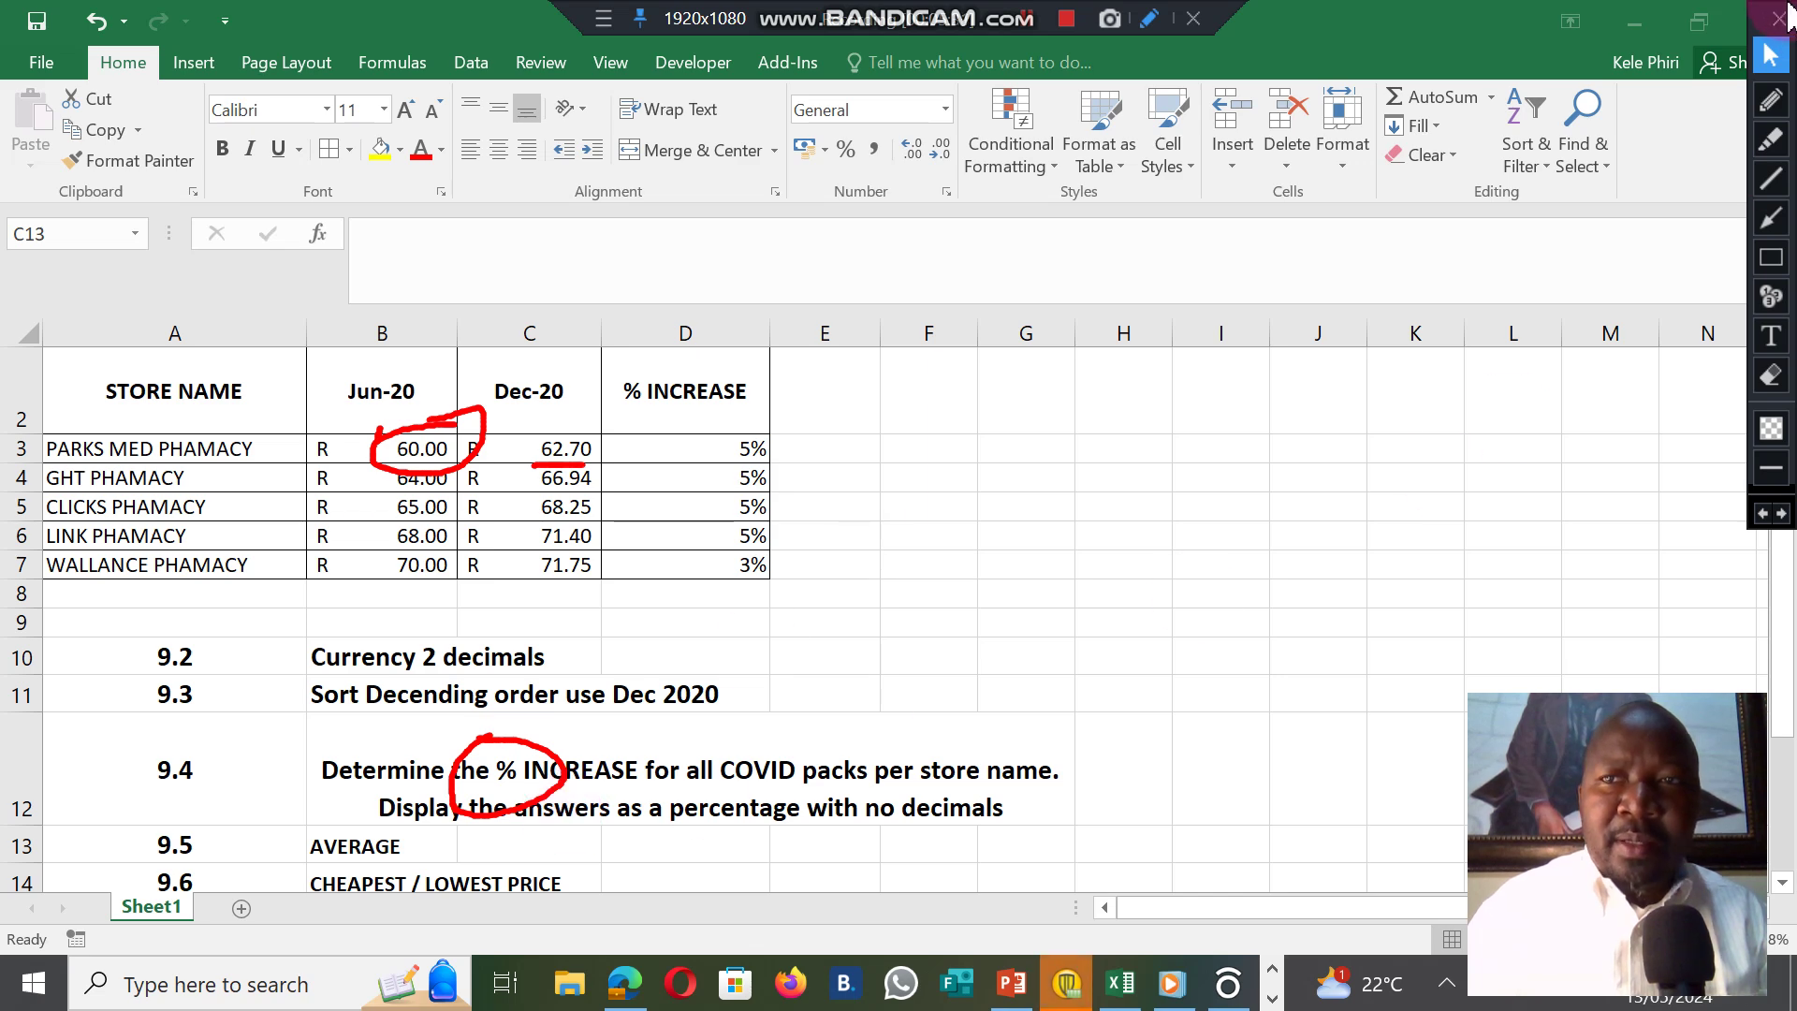
click(1770, 99)
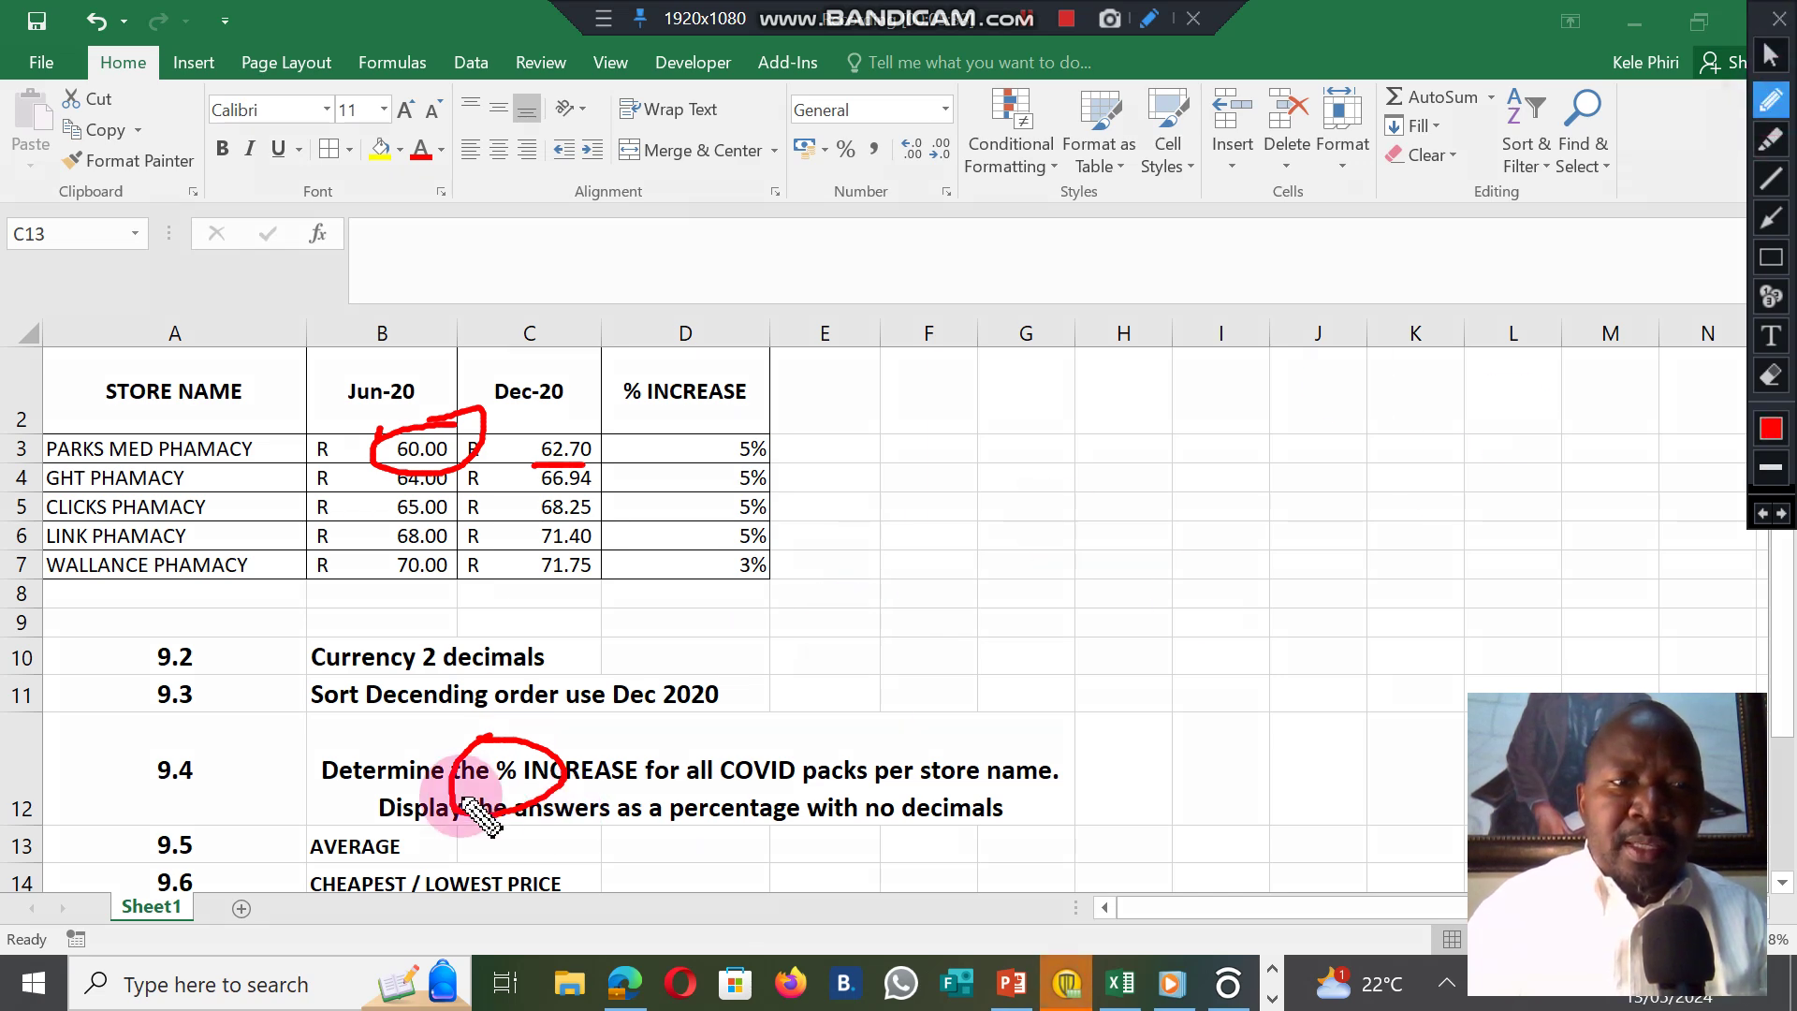
drag(325, 859, 378, 857)
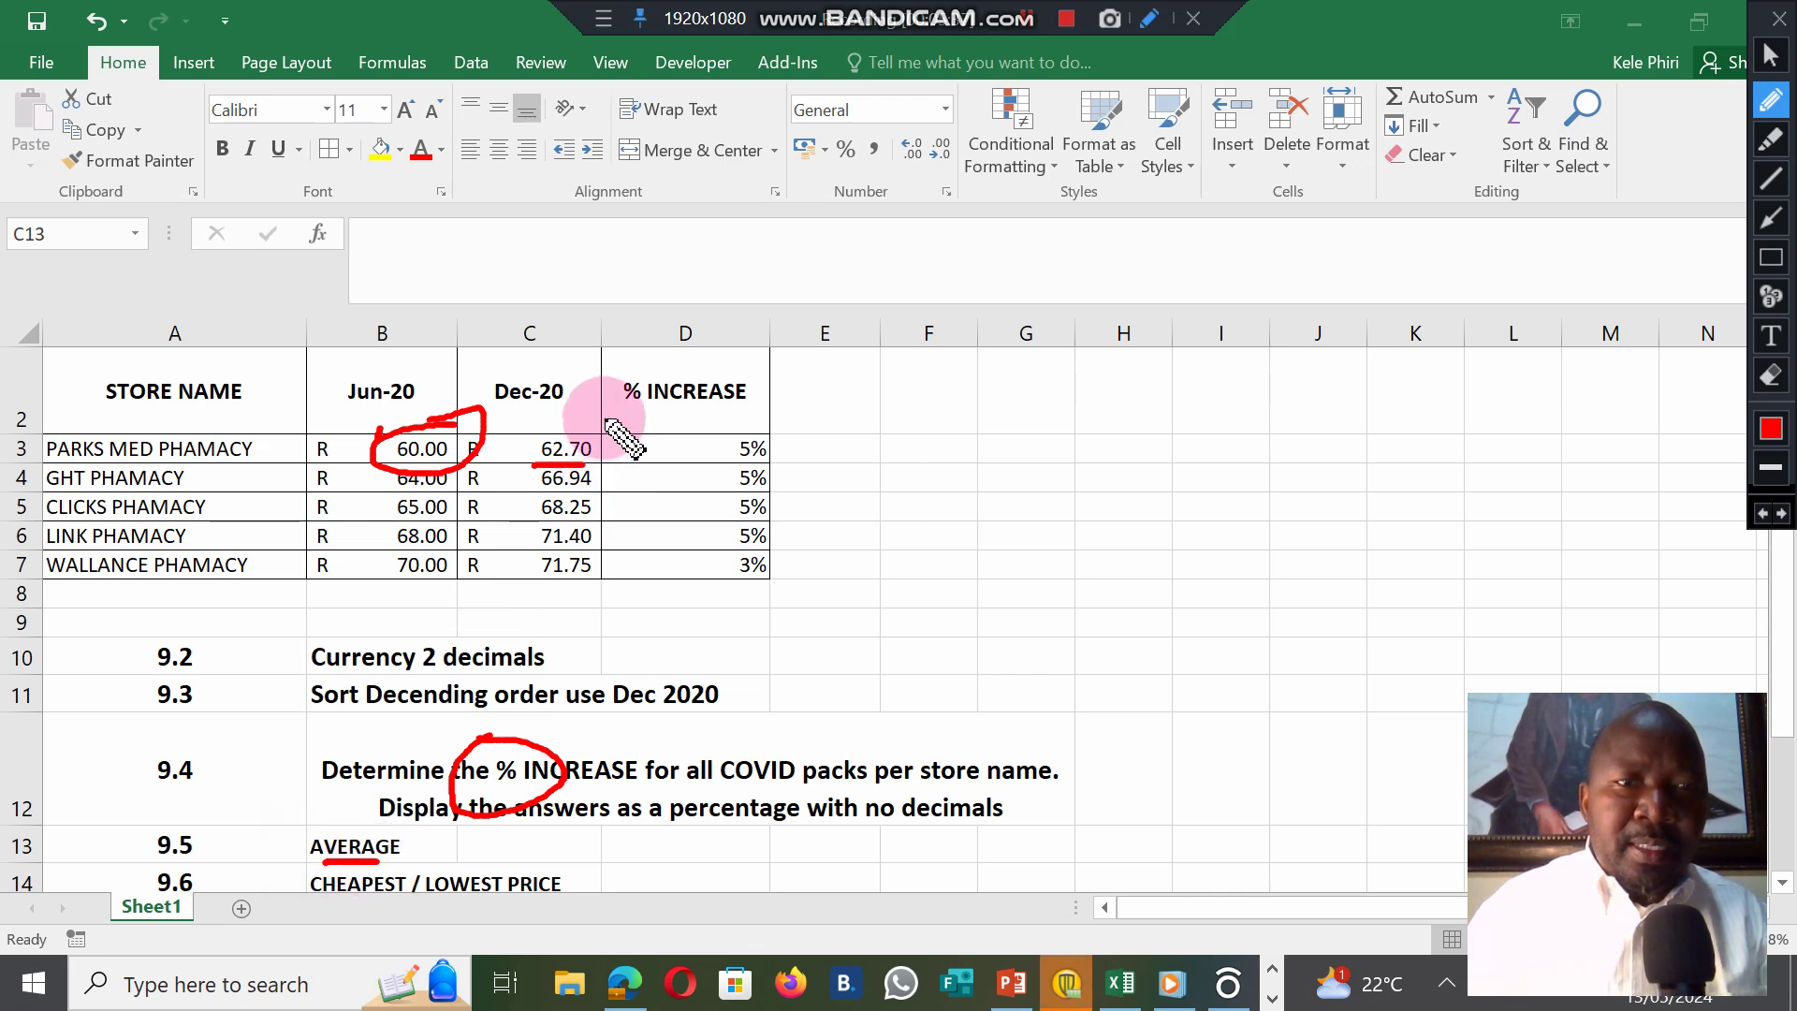
drag(606, 421, 599, 582)
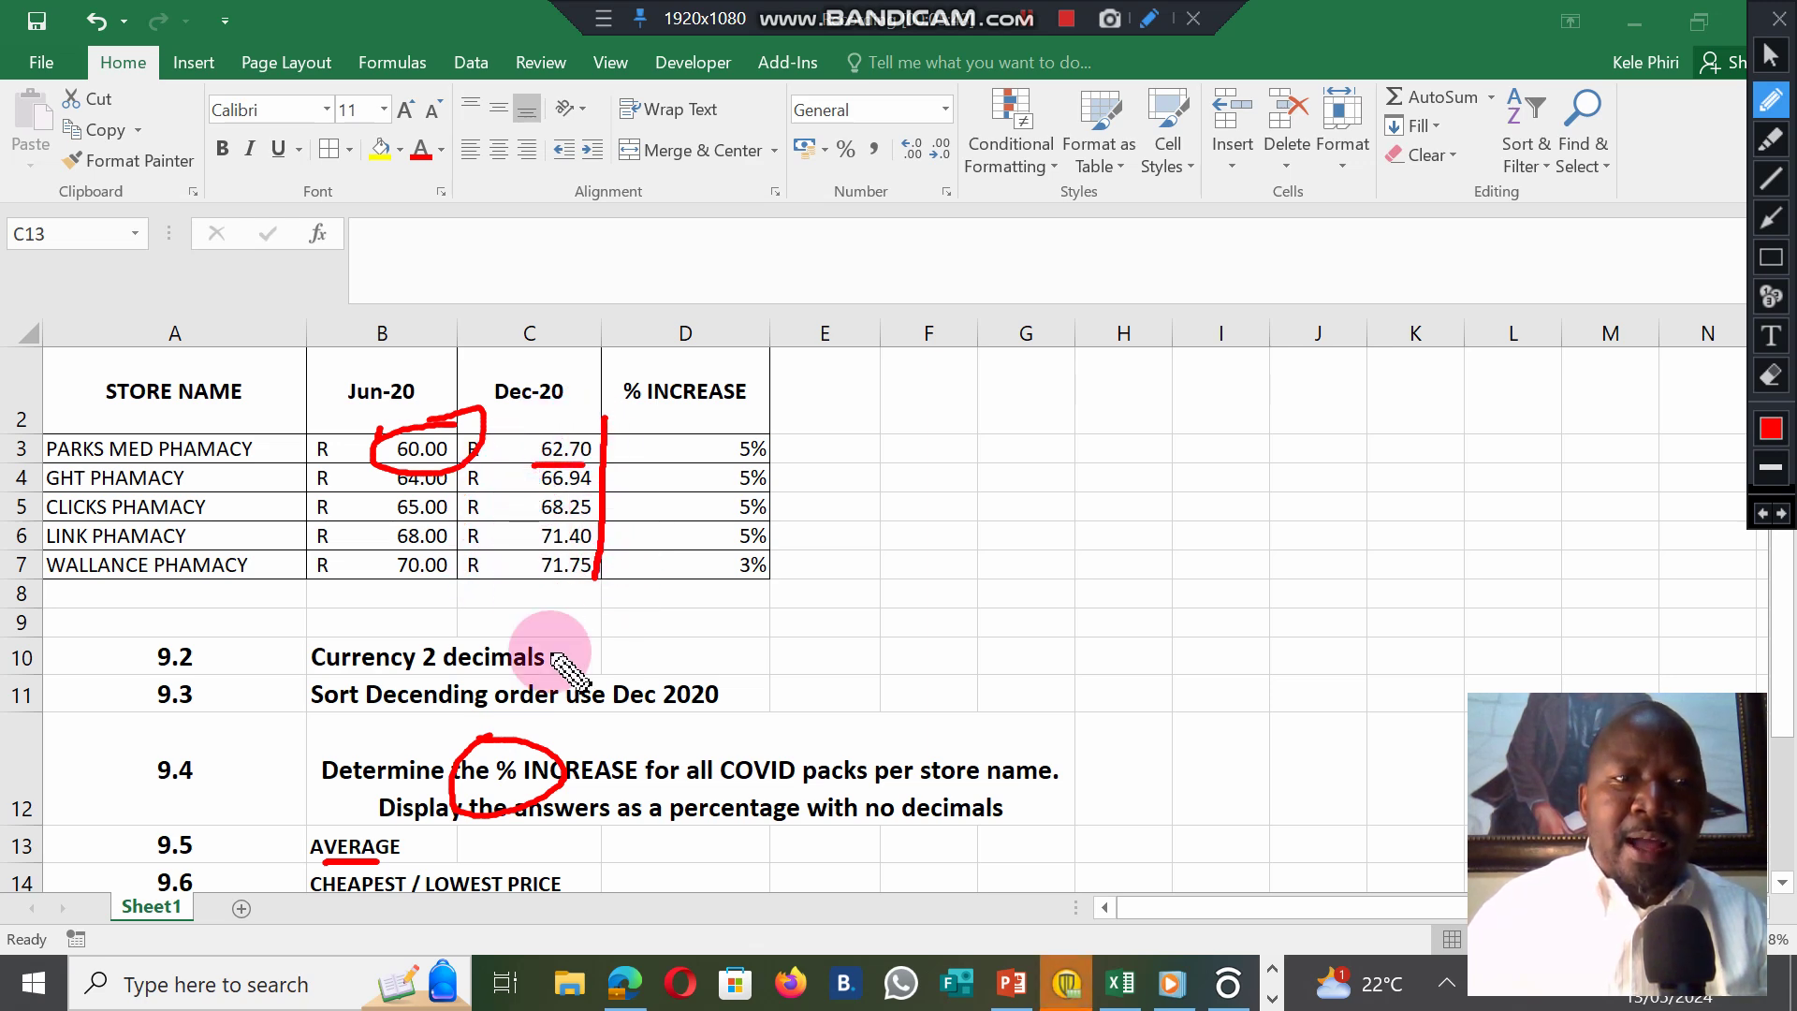
click(1771, 56)
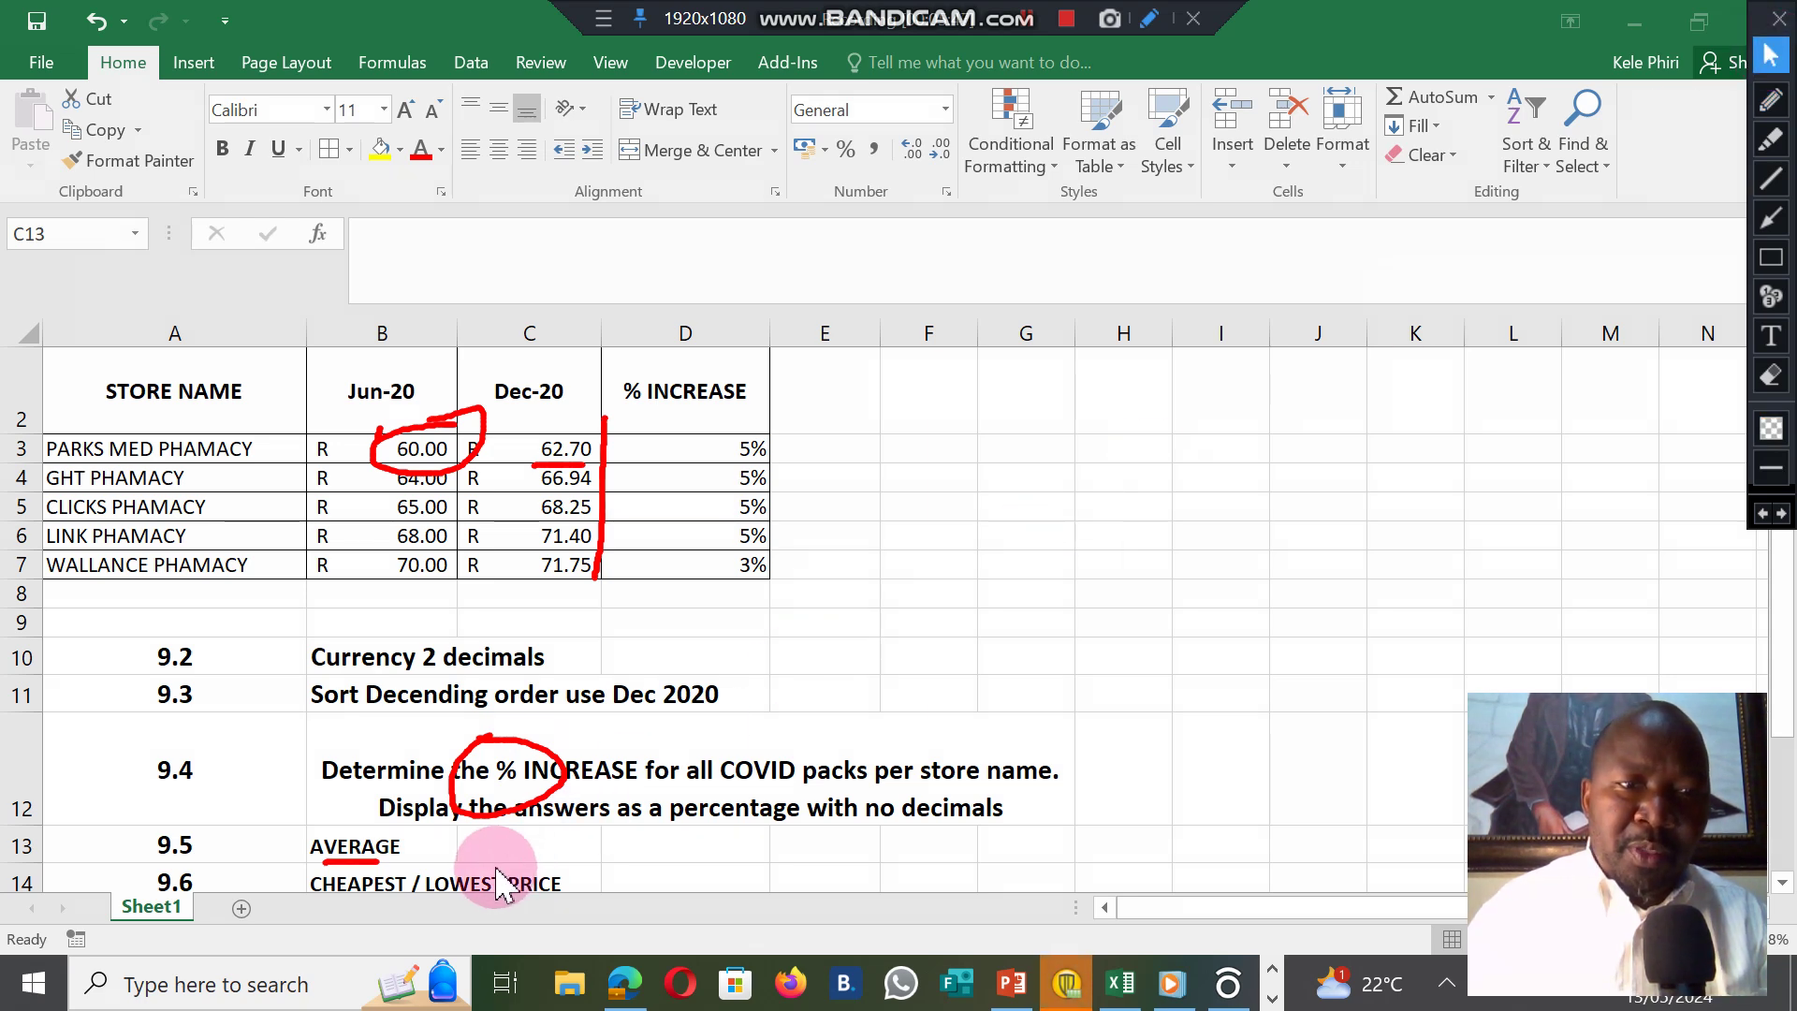
Enter =AVERAGE(C3:C7) in C13, giving R 68.21.
click(525, 840)
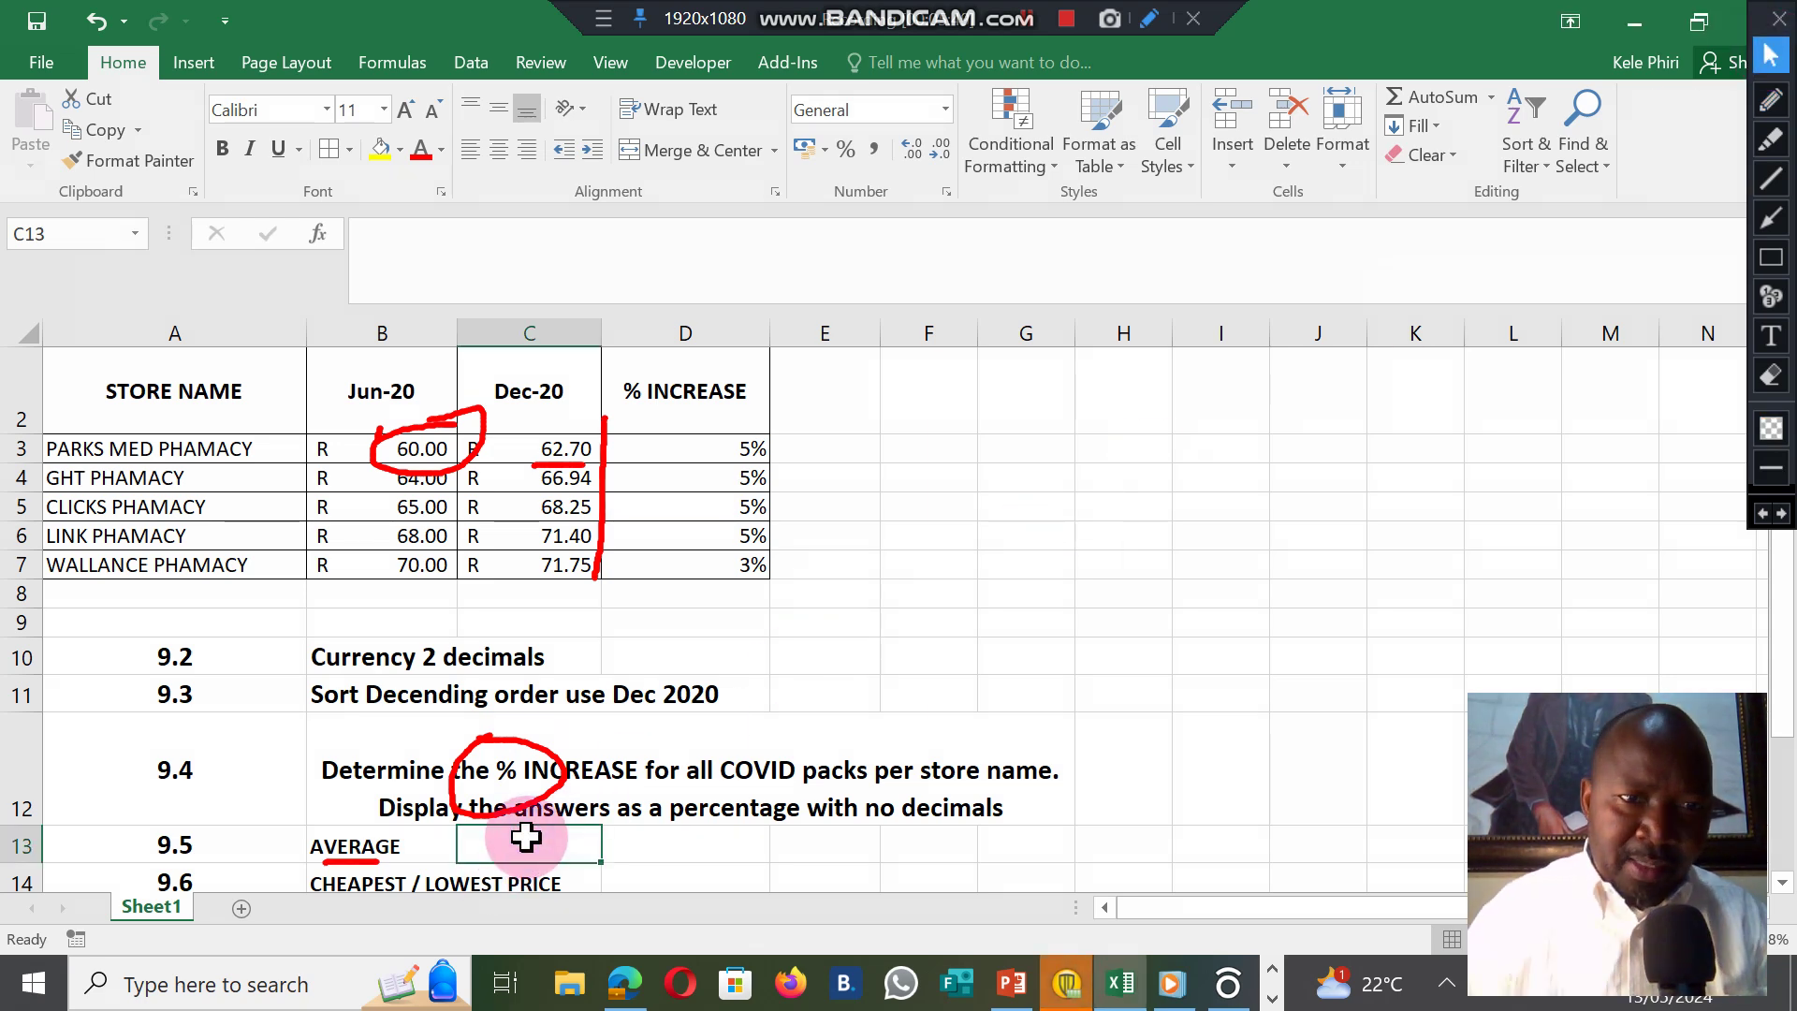
text(=)
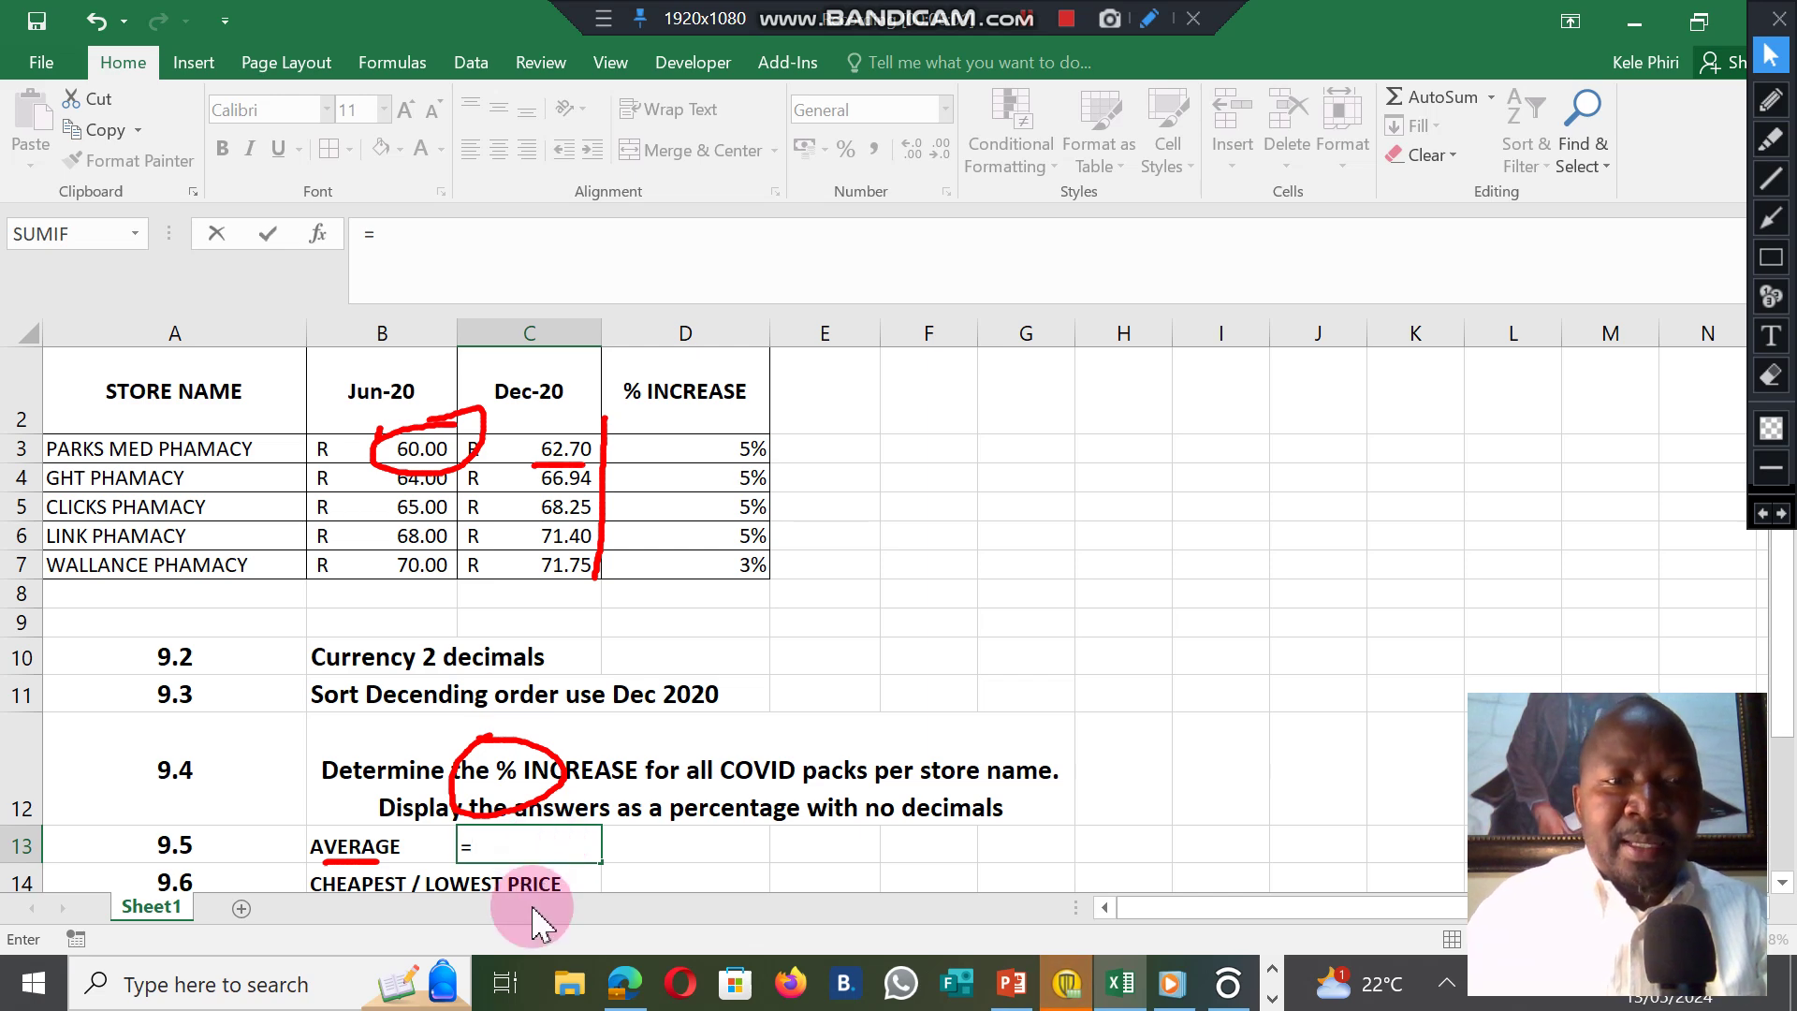
text(AV)
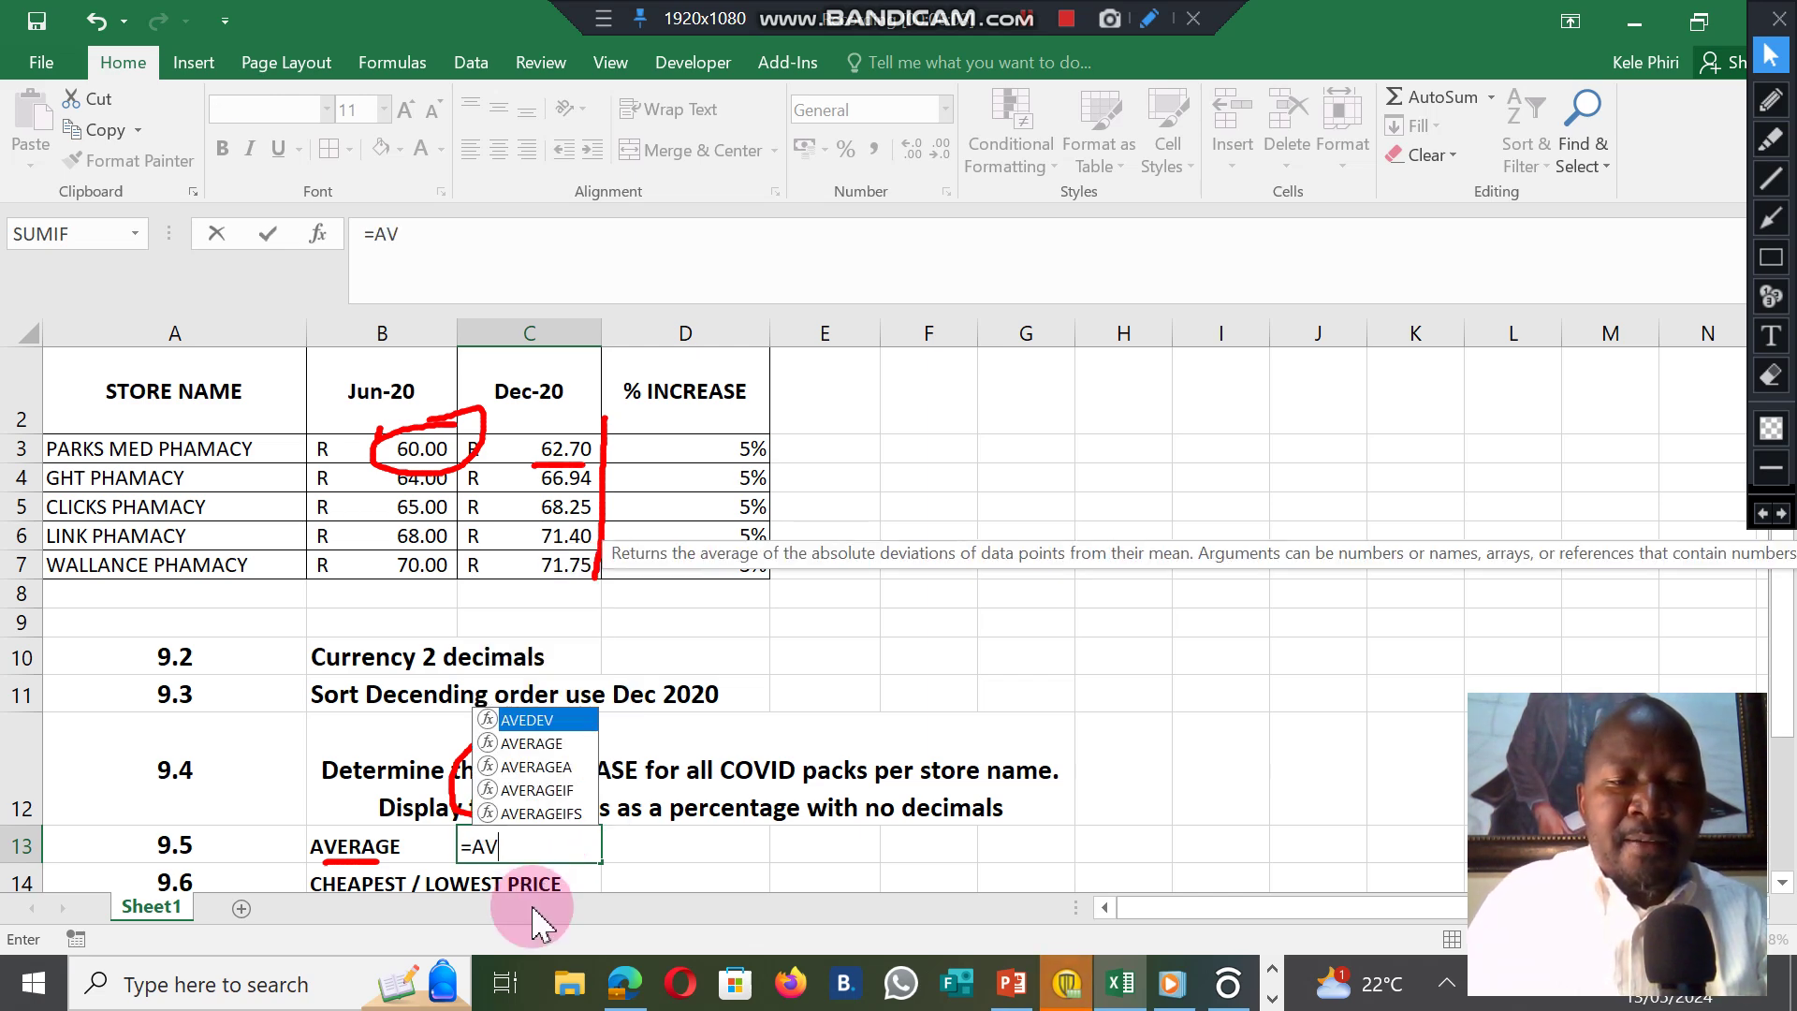
text(ERAG)
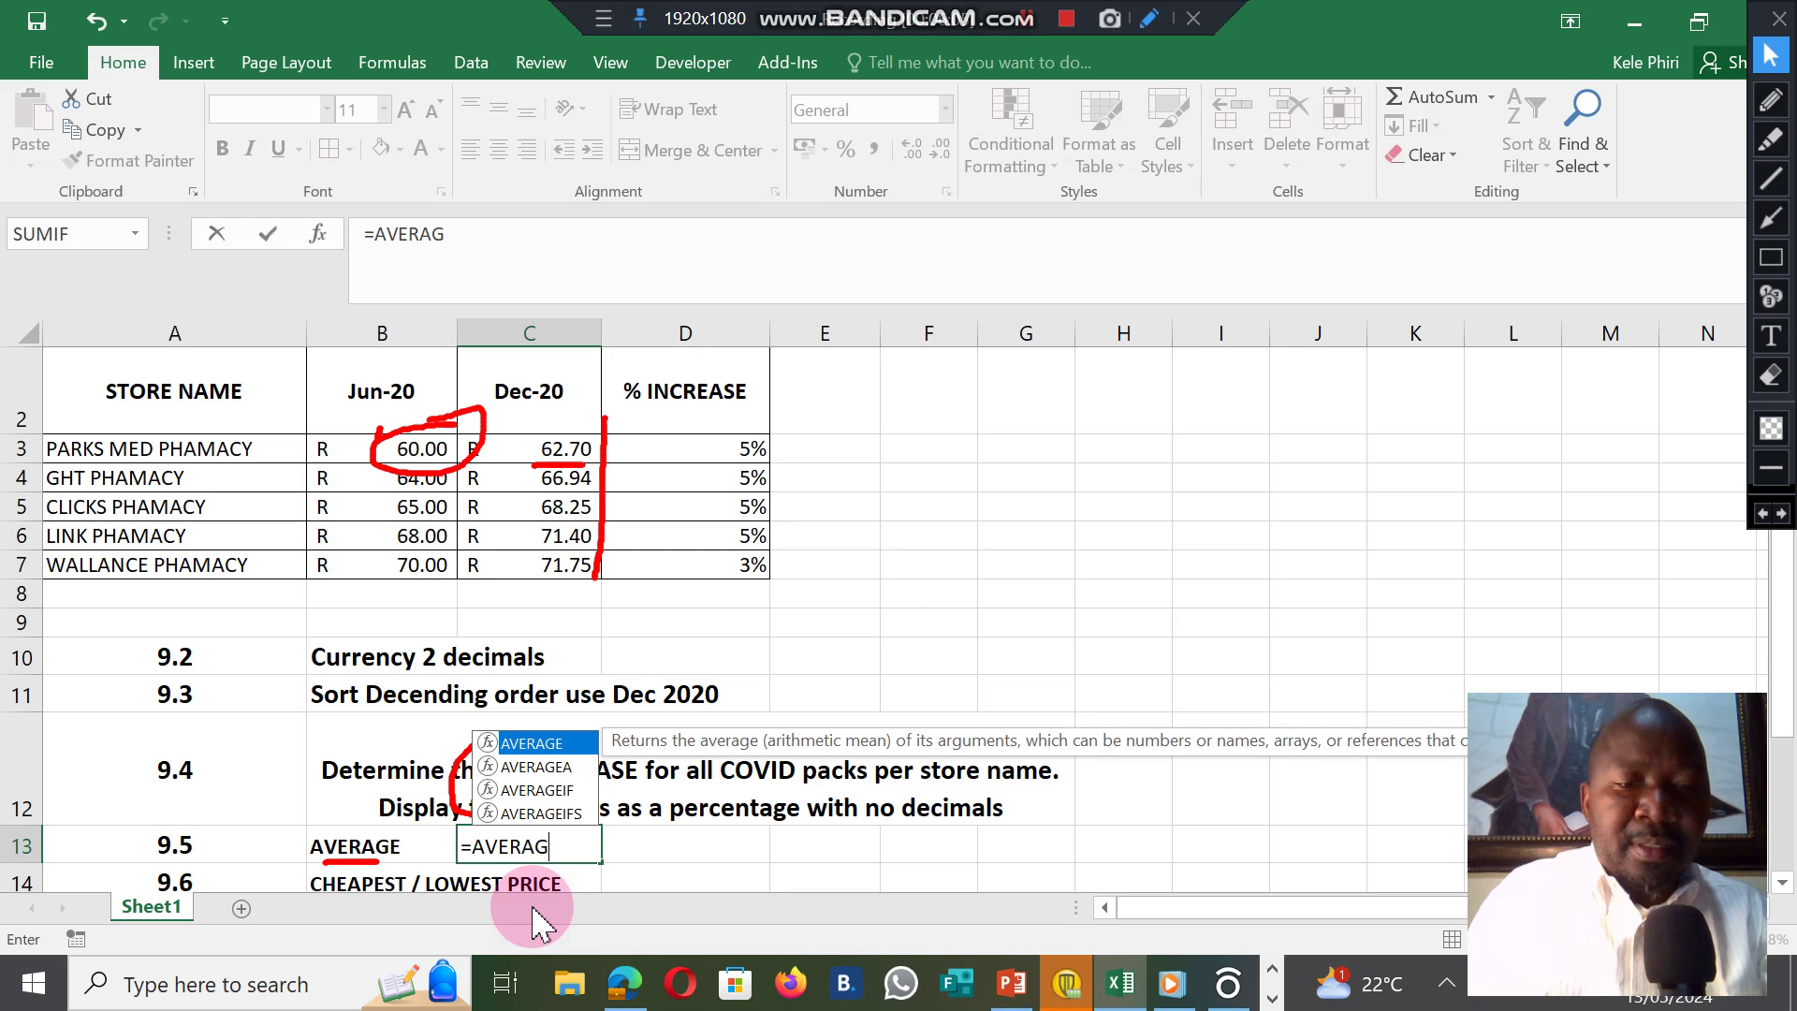
text(E)
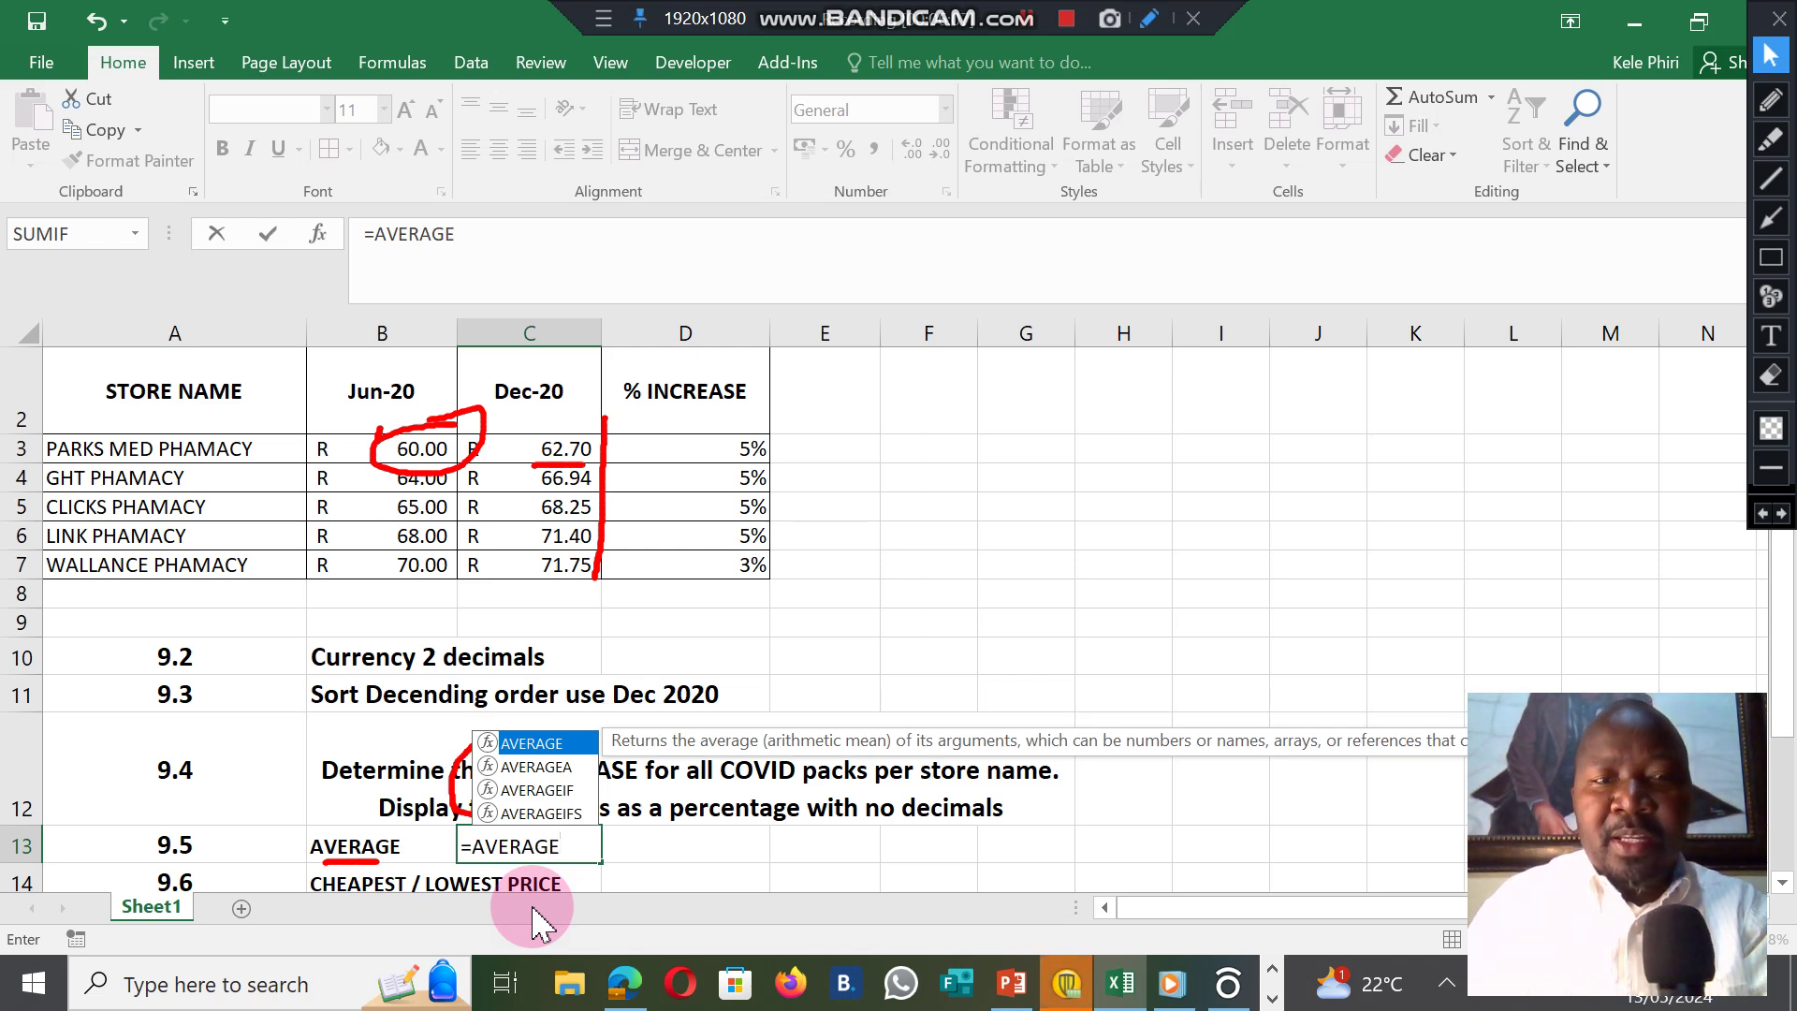
text(()
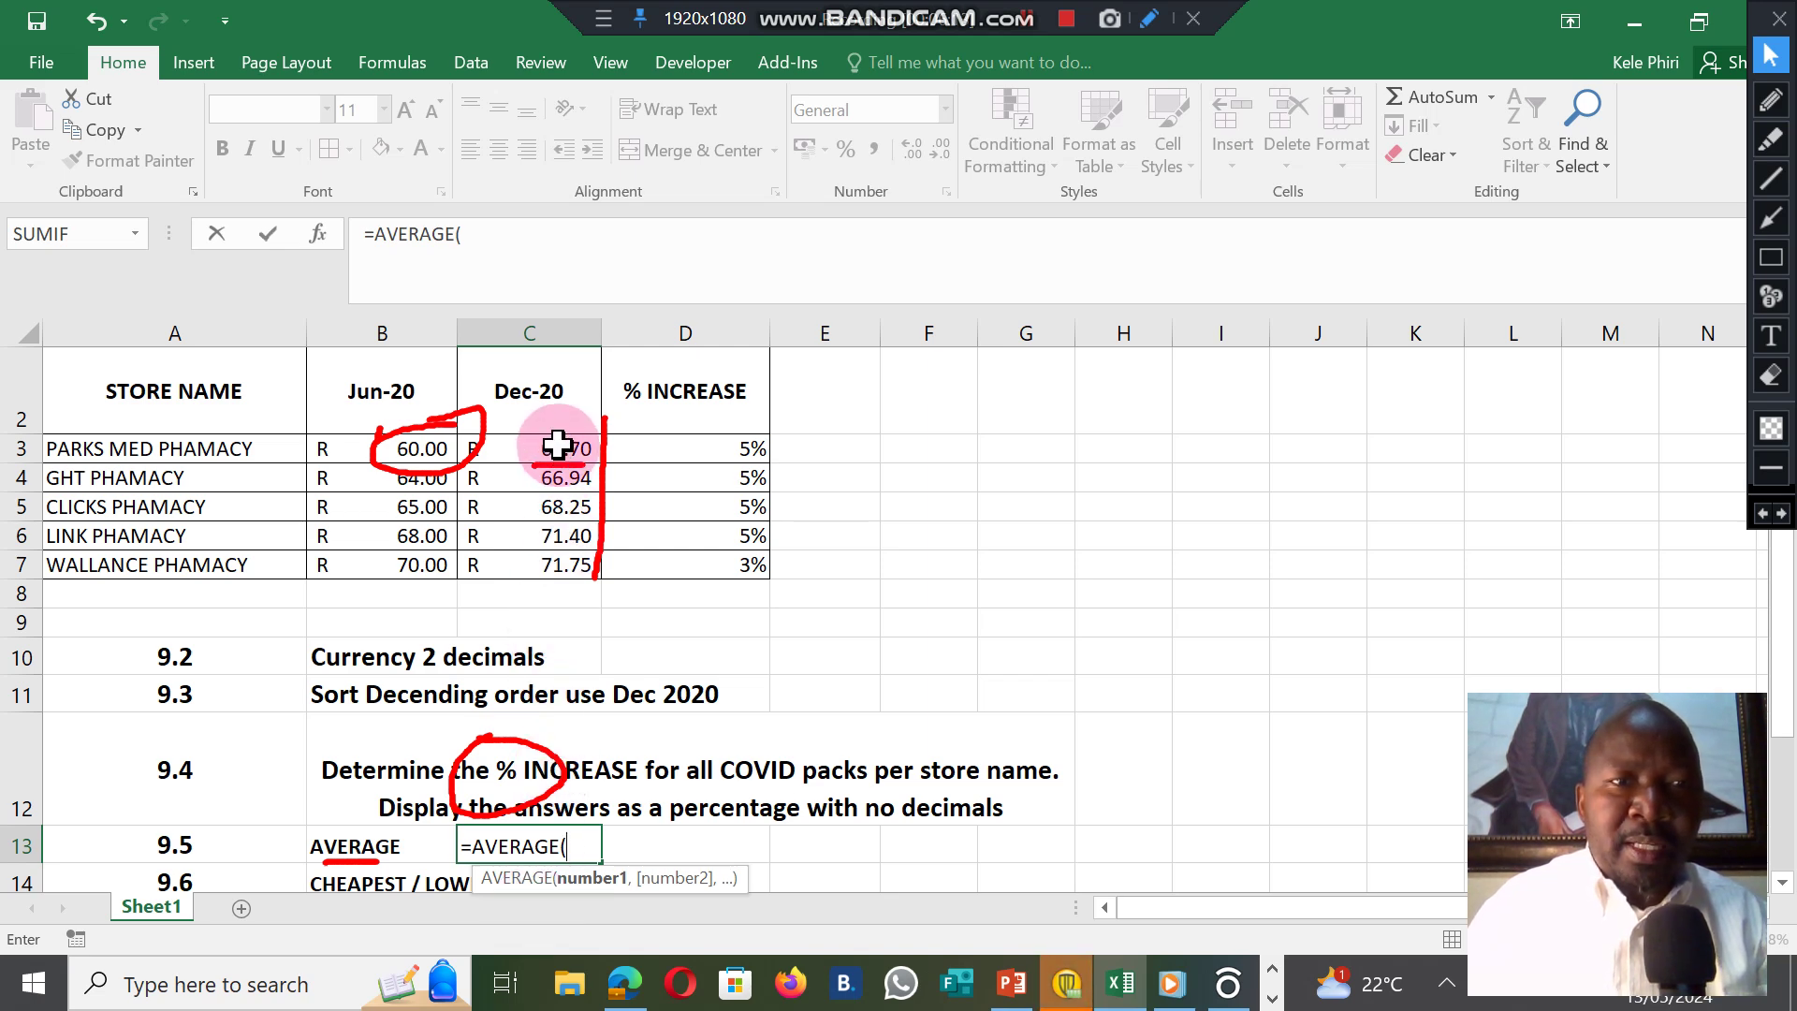
drag(558, 446, 555, 562)
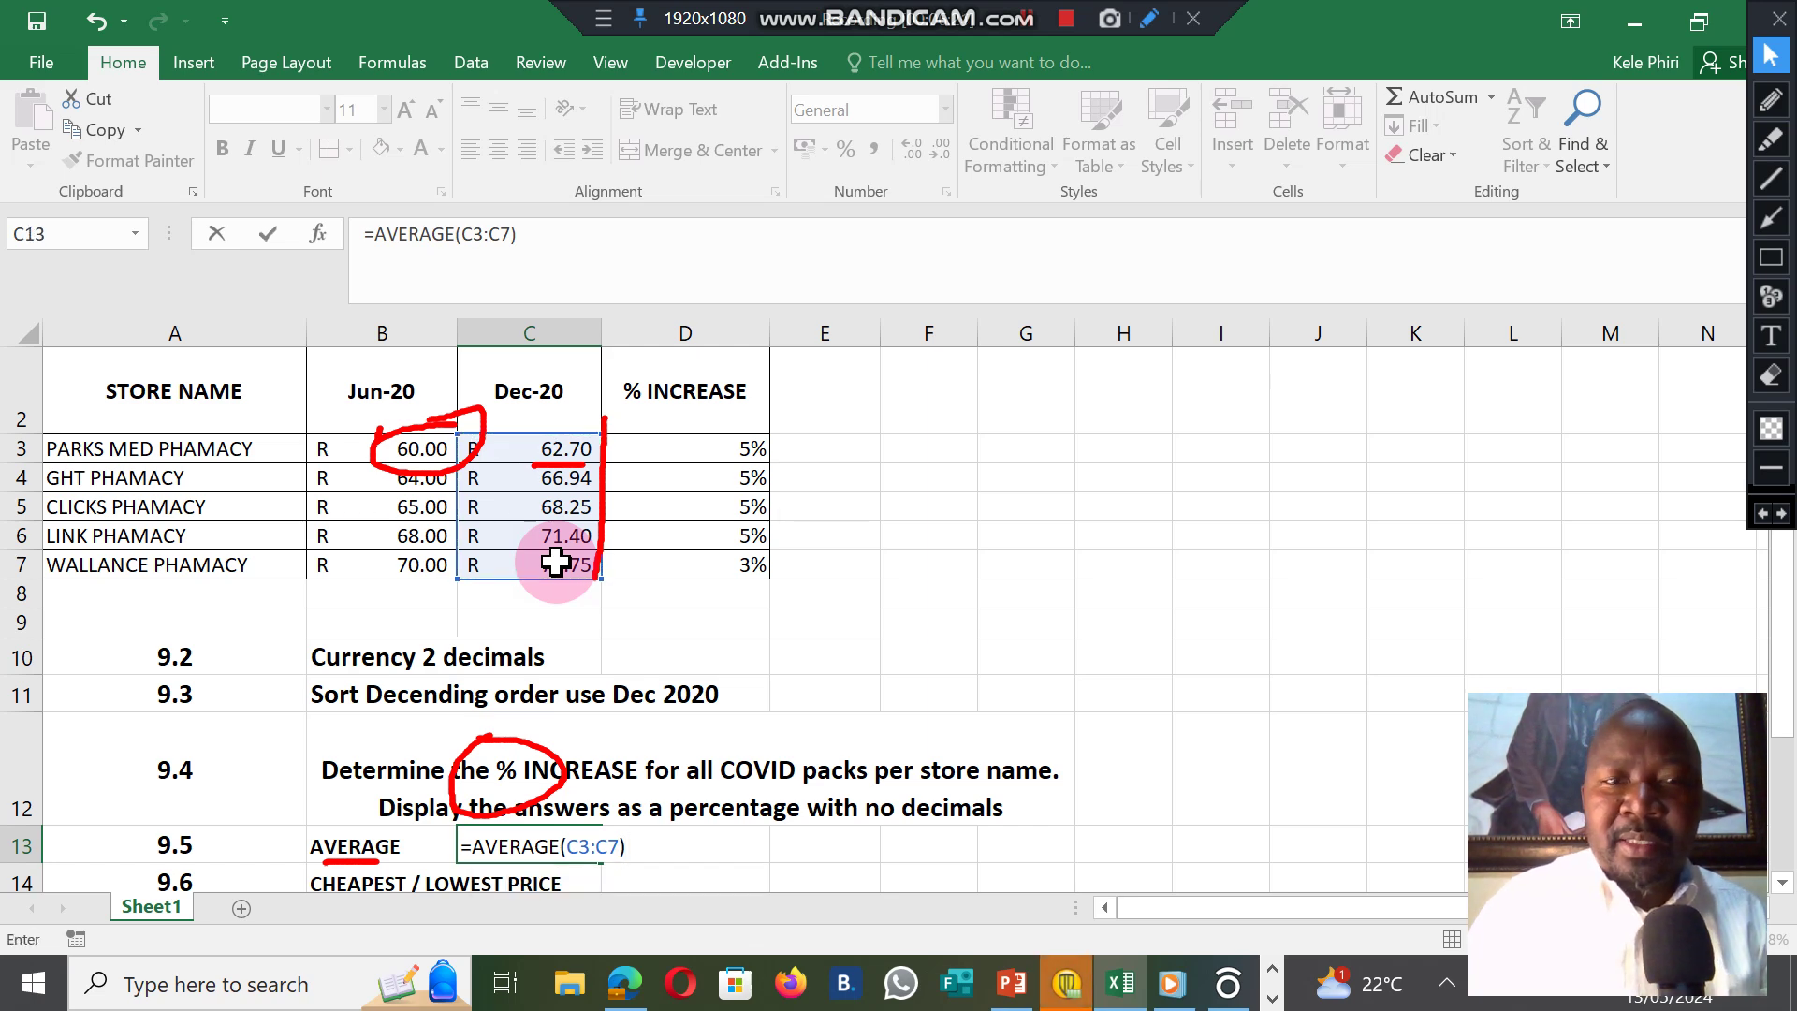
key(Return)
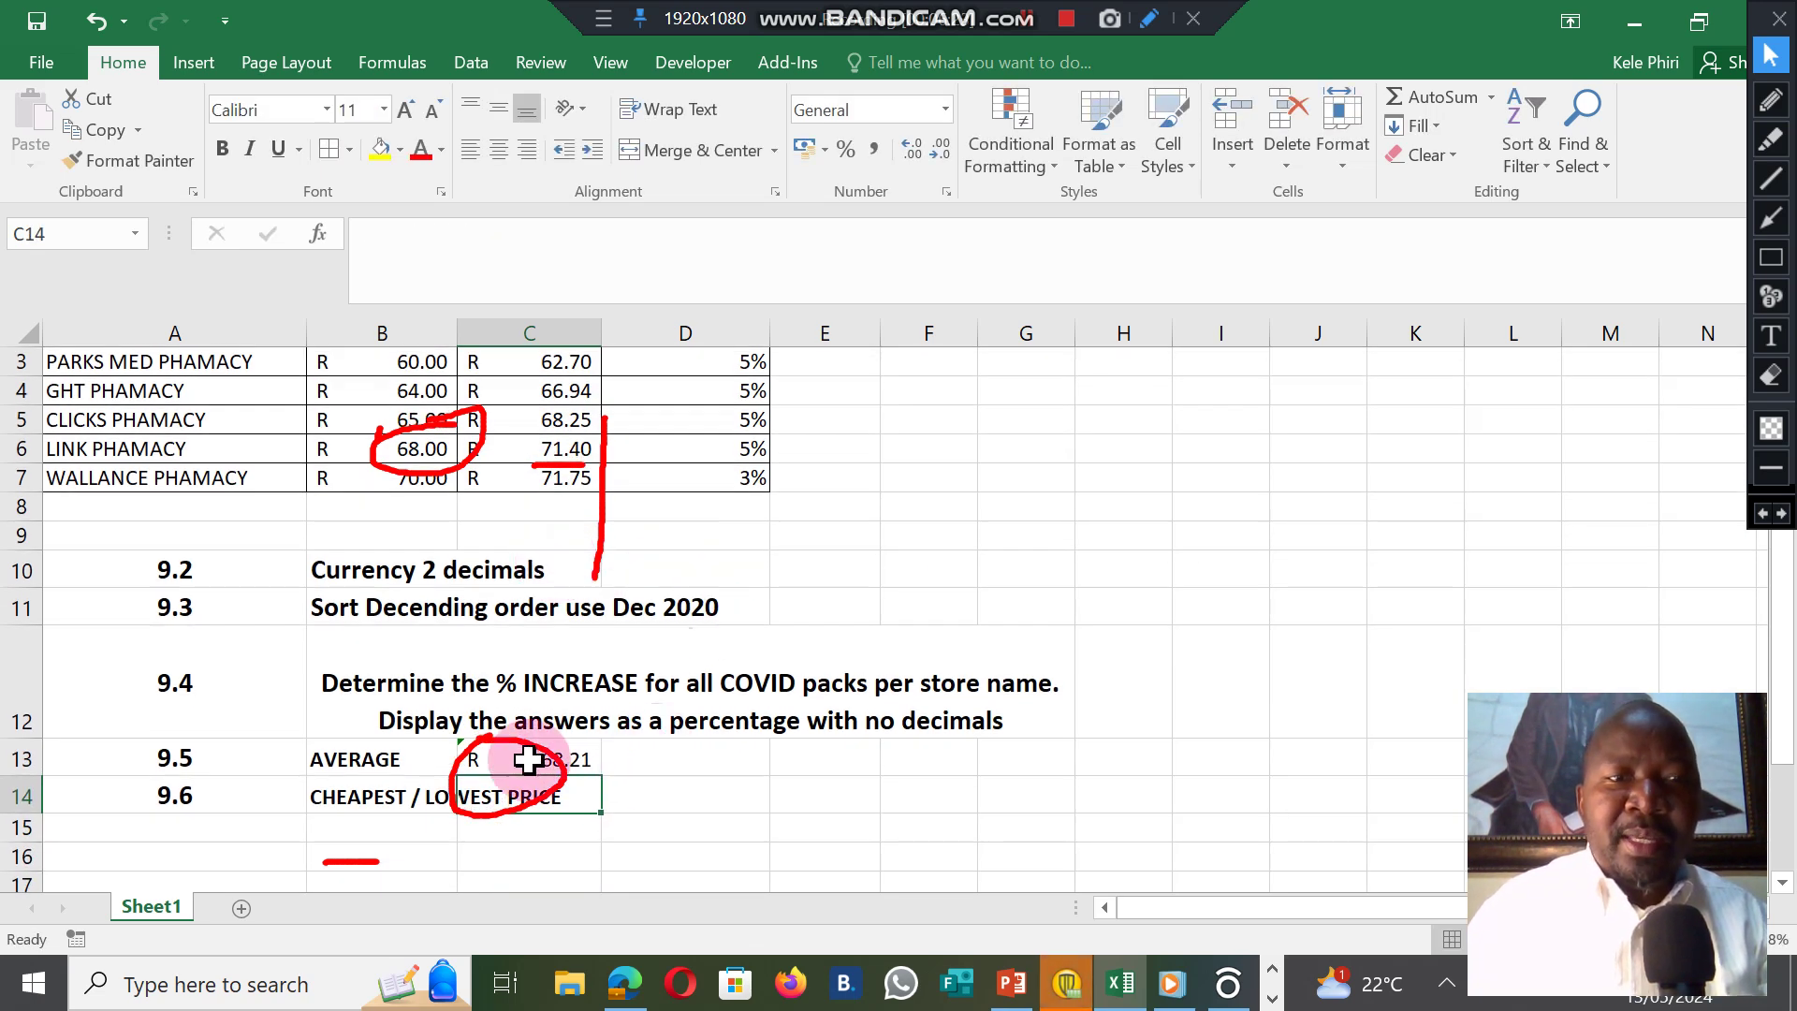
click(1771, 377)
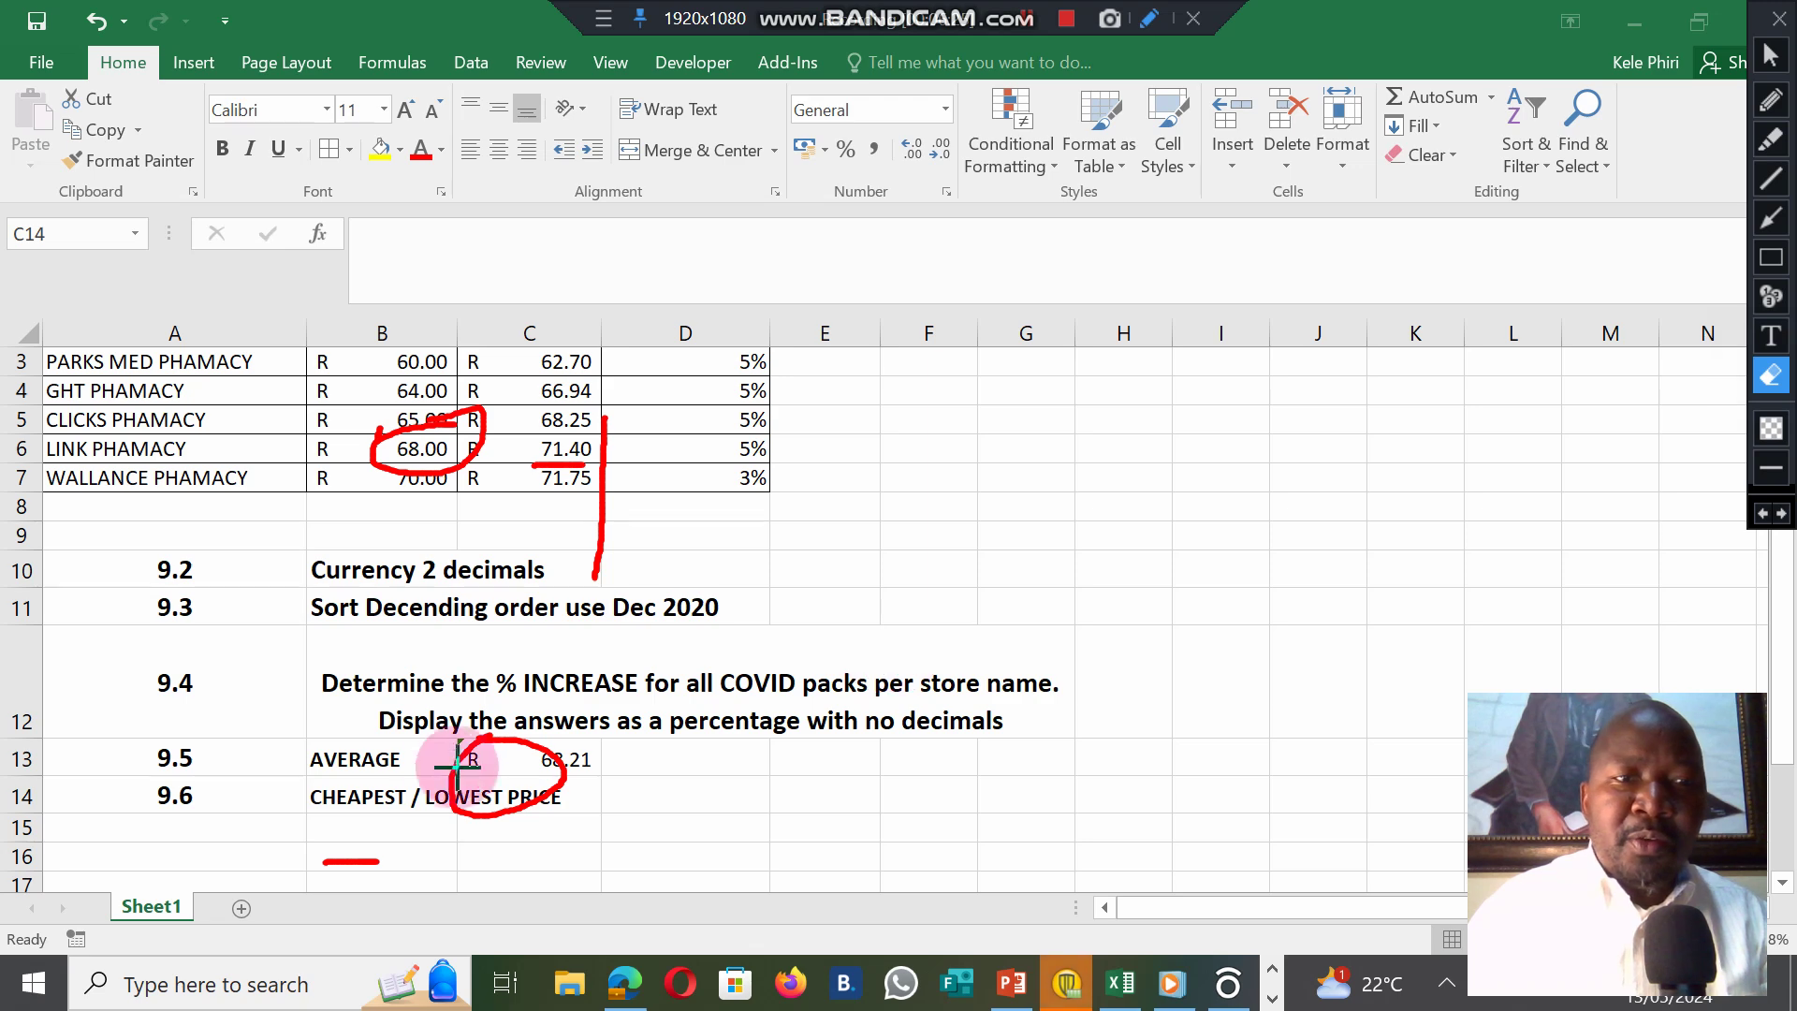
mouse_move(433, 797)
mouse_down()
mouse_move(702, 811)
mouse_move(401, 763)
mouse_move(446, 827)
mouse_move(638, 827)
mouse_up()
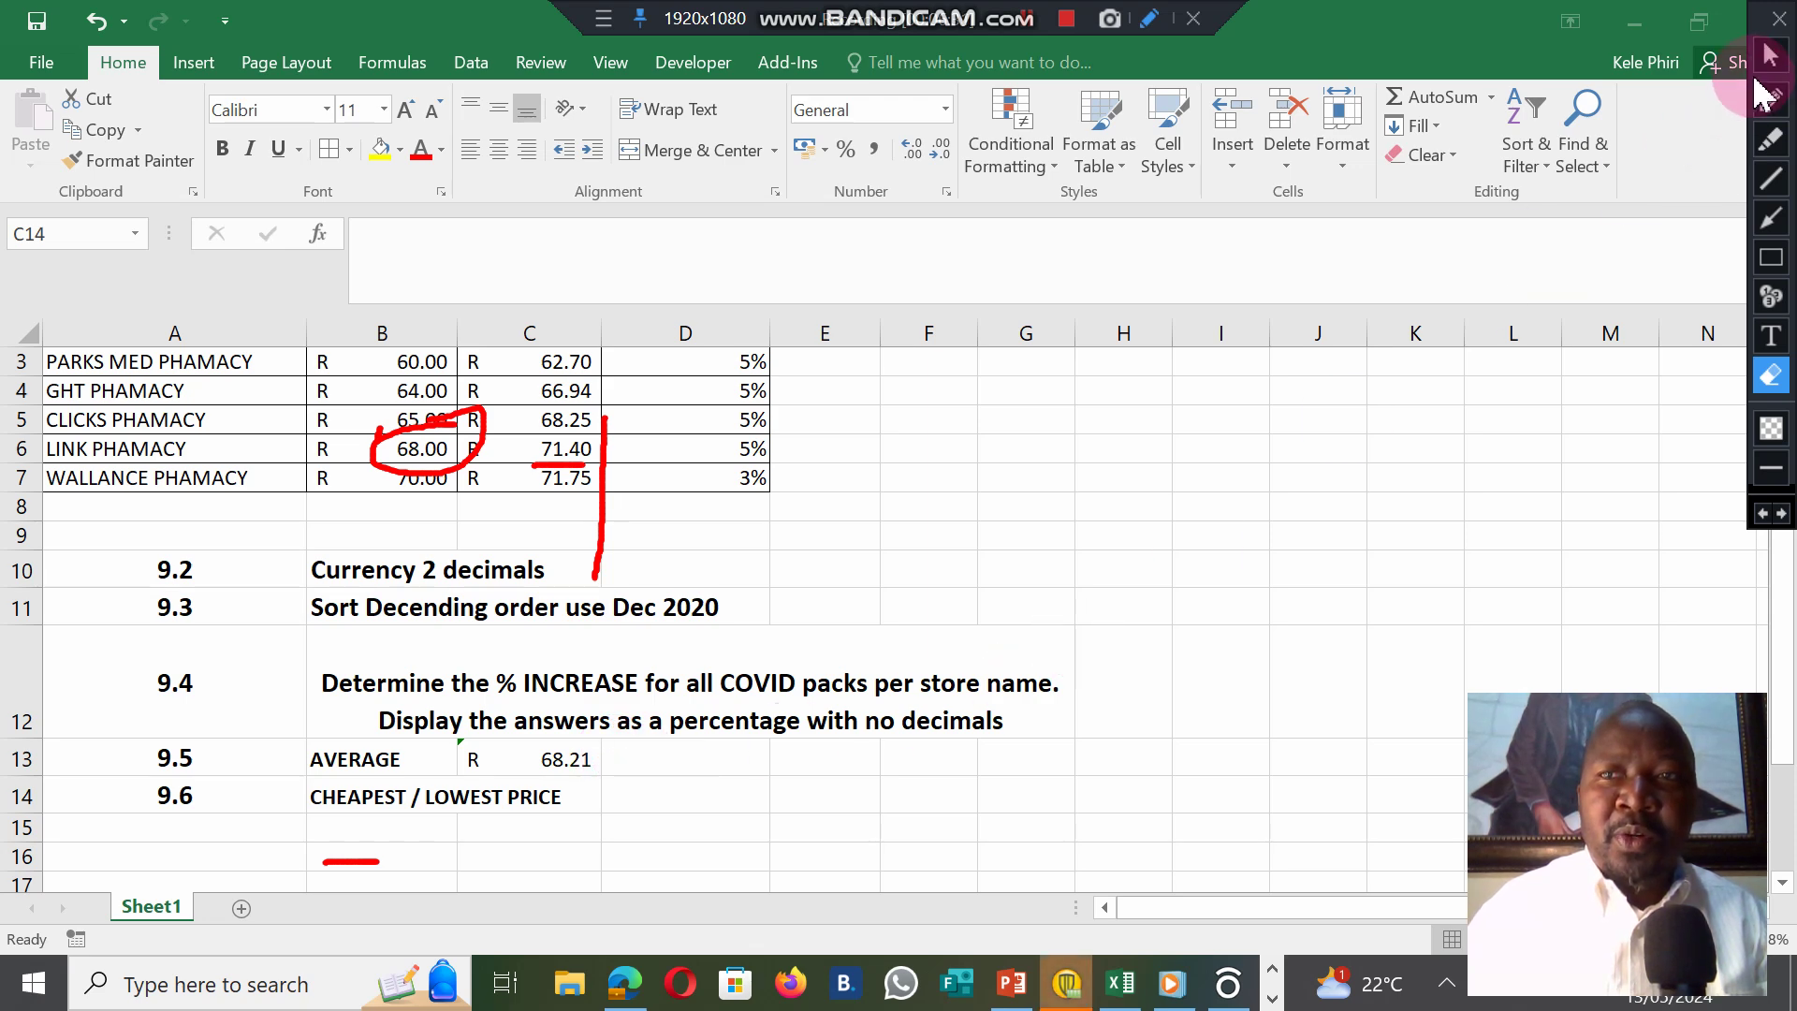
Select D14 beside CHEAPEST / LOWEST PRICE and bring up the Formulas ribbon.
click(1770, 55)
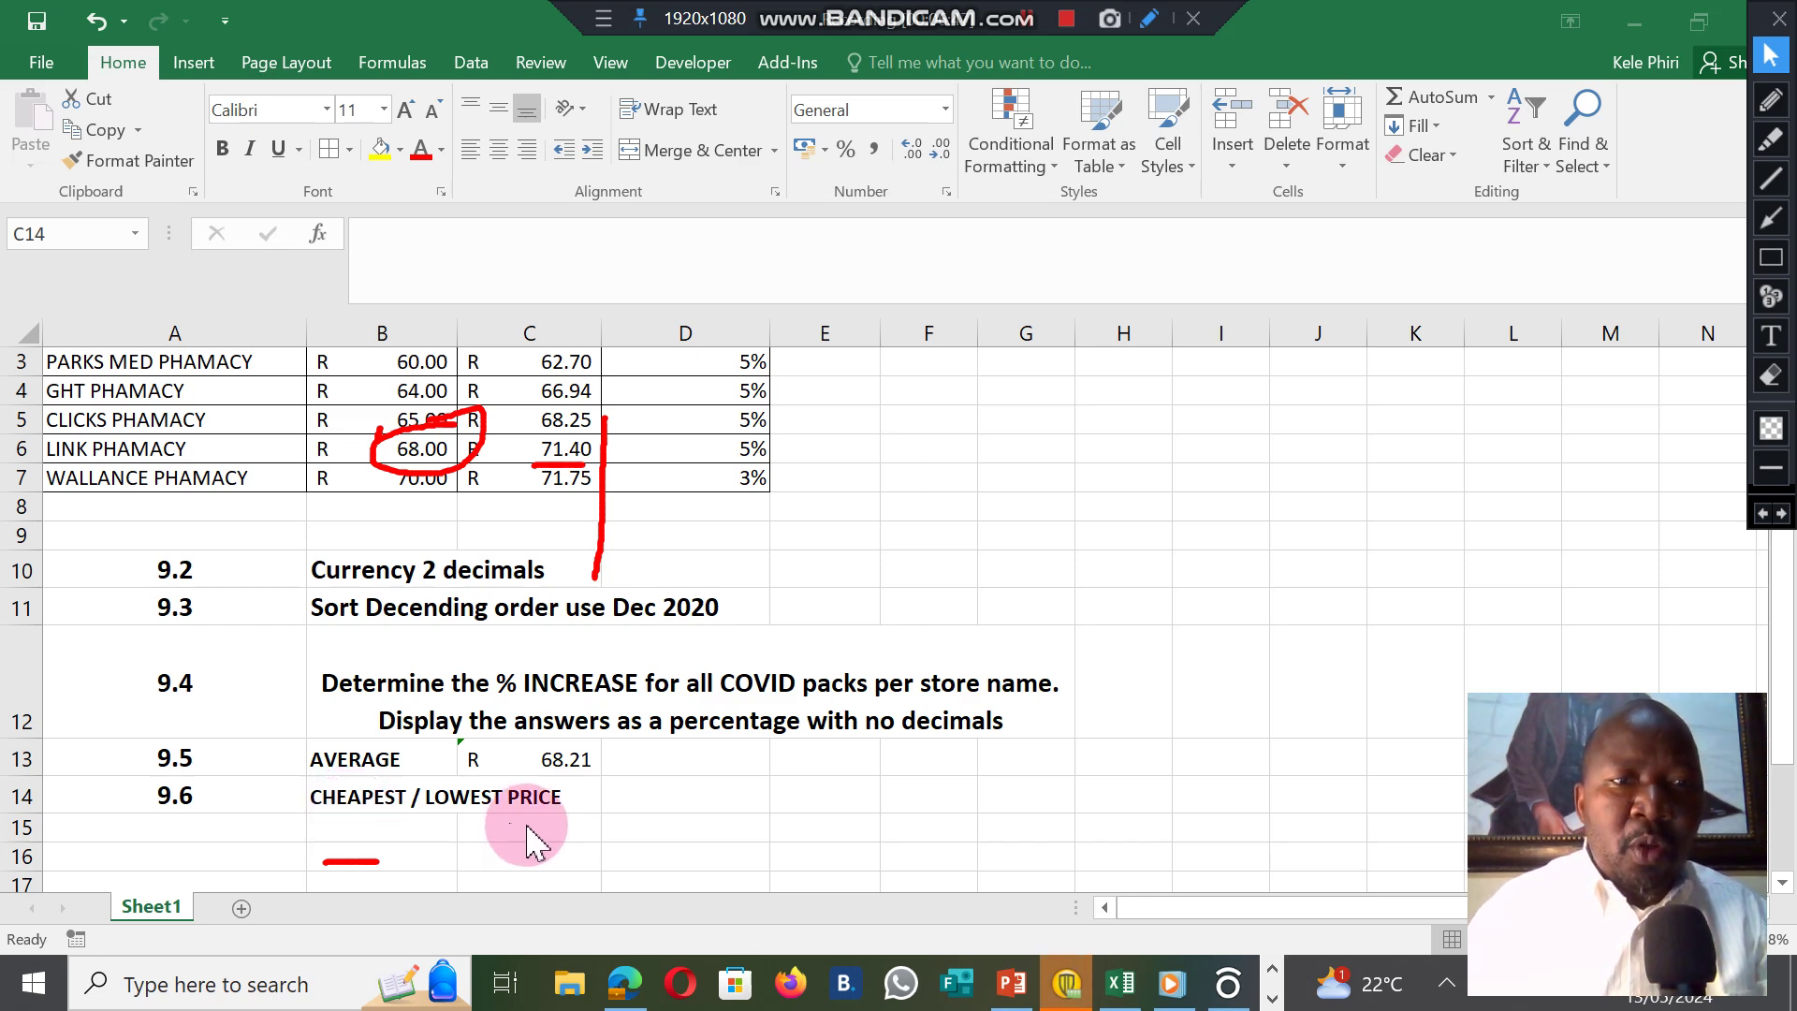
click(688, 789)
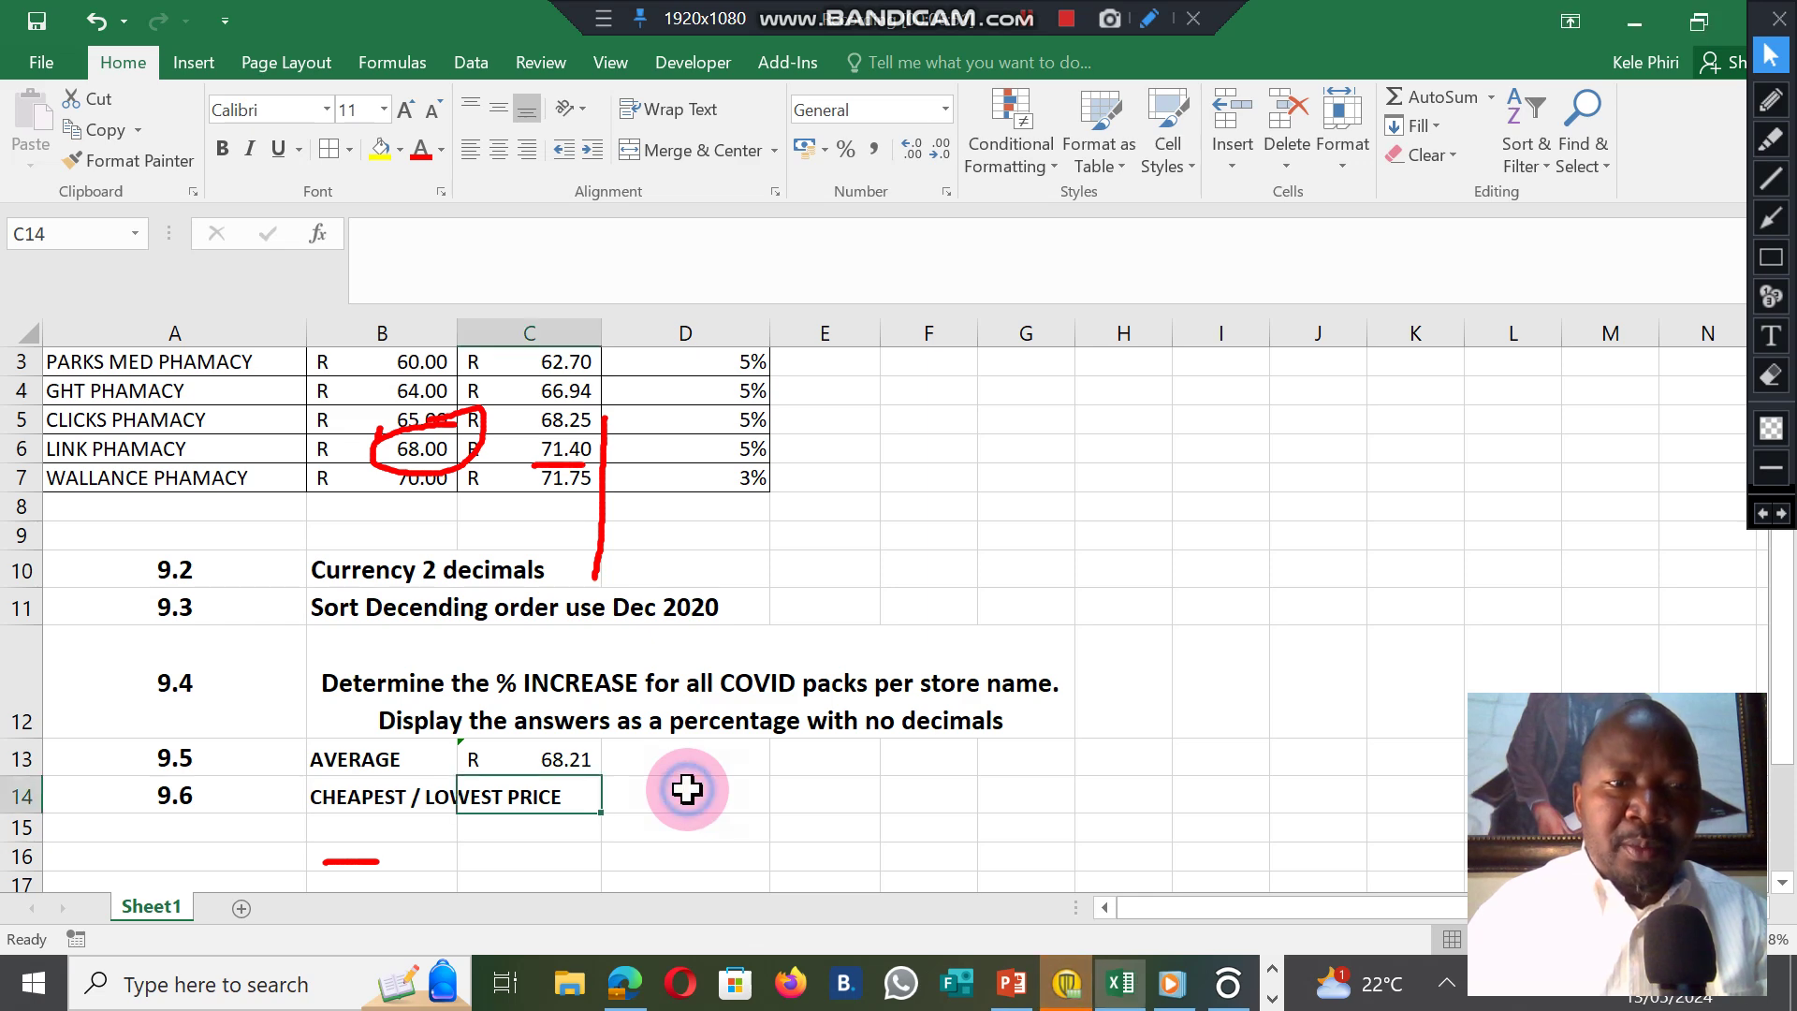
click(687, 789)
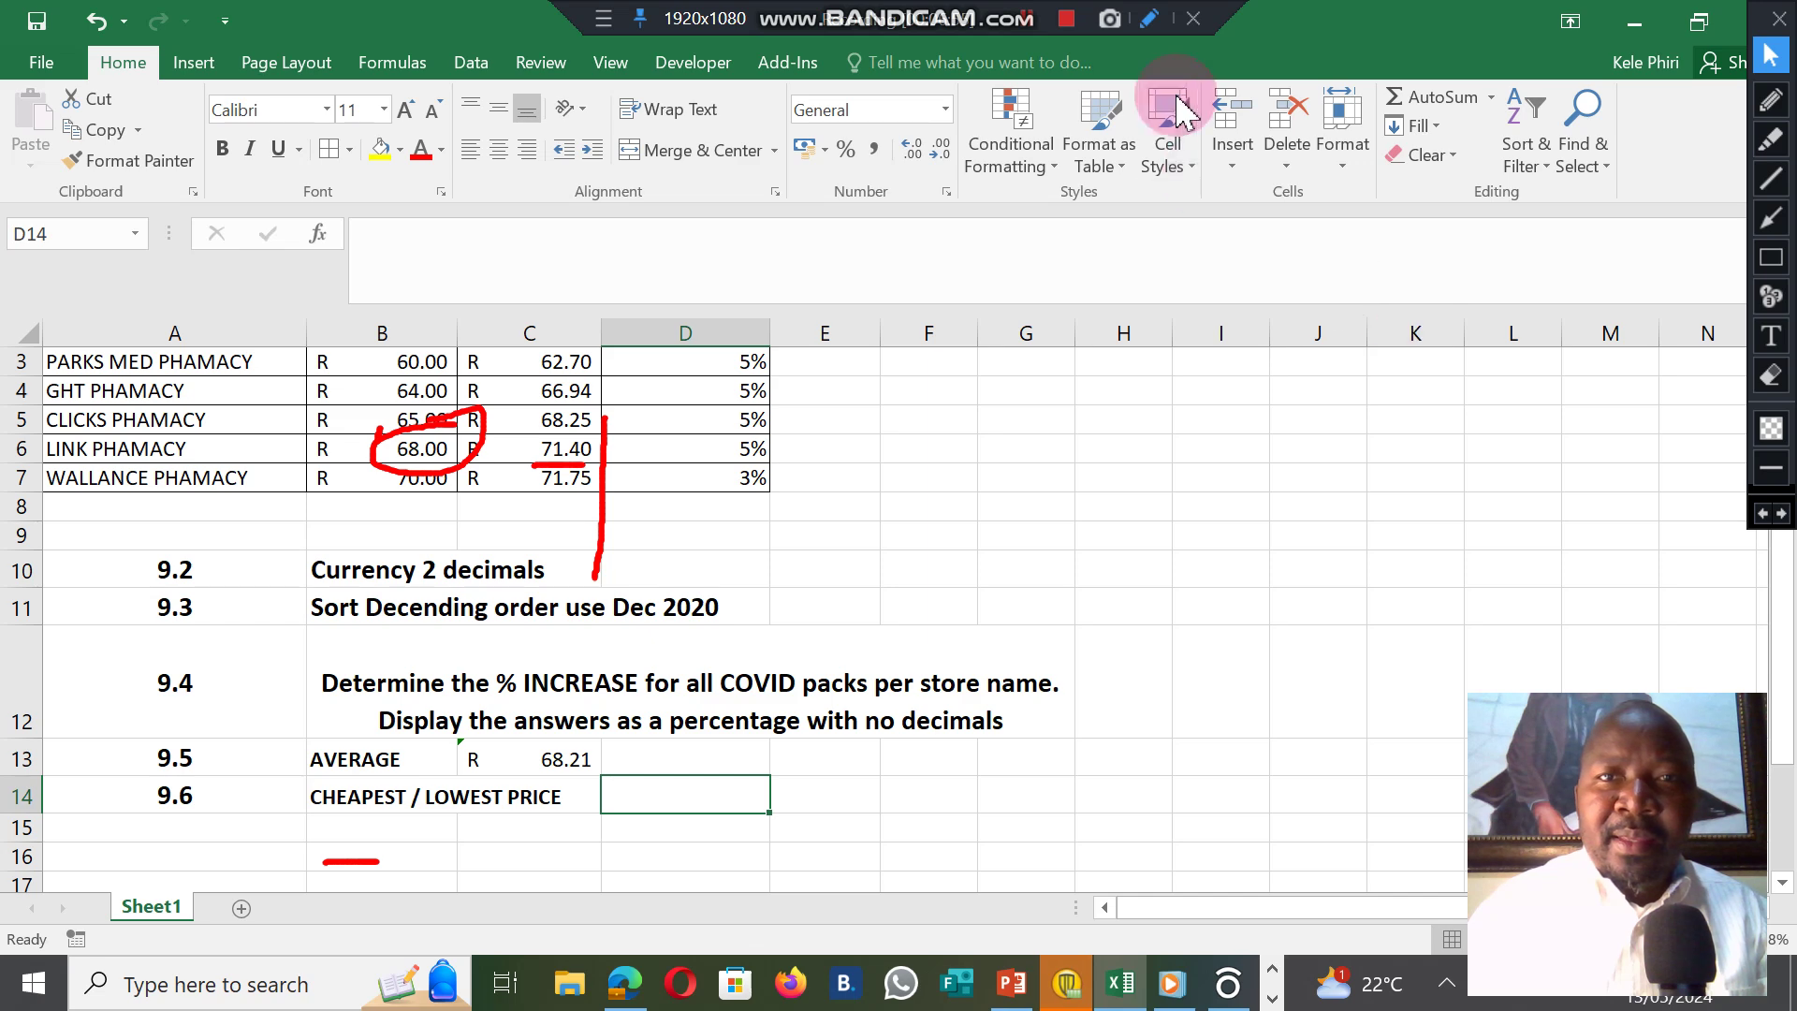
click(1027, 21)
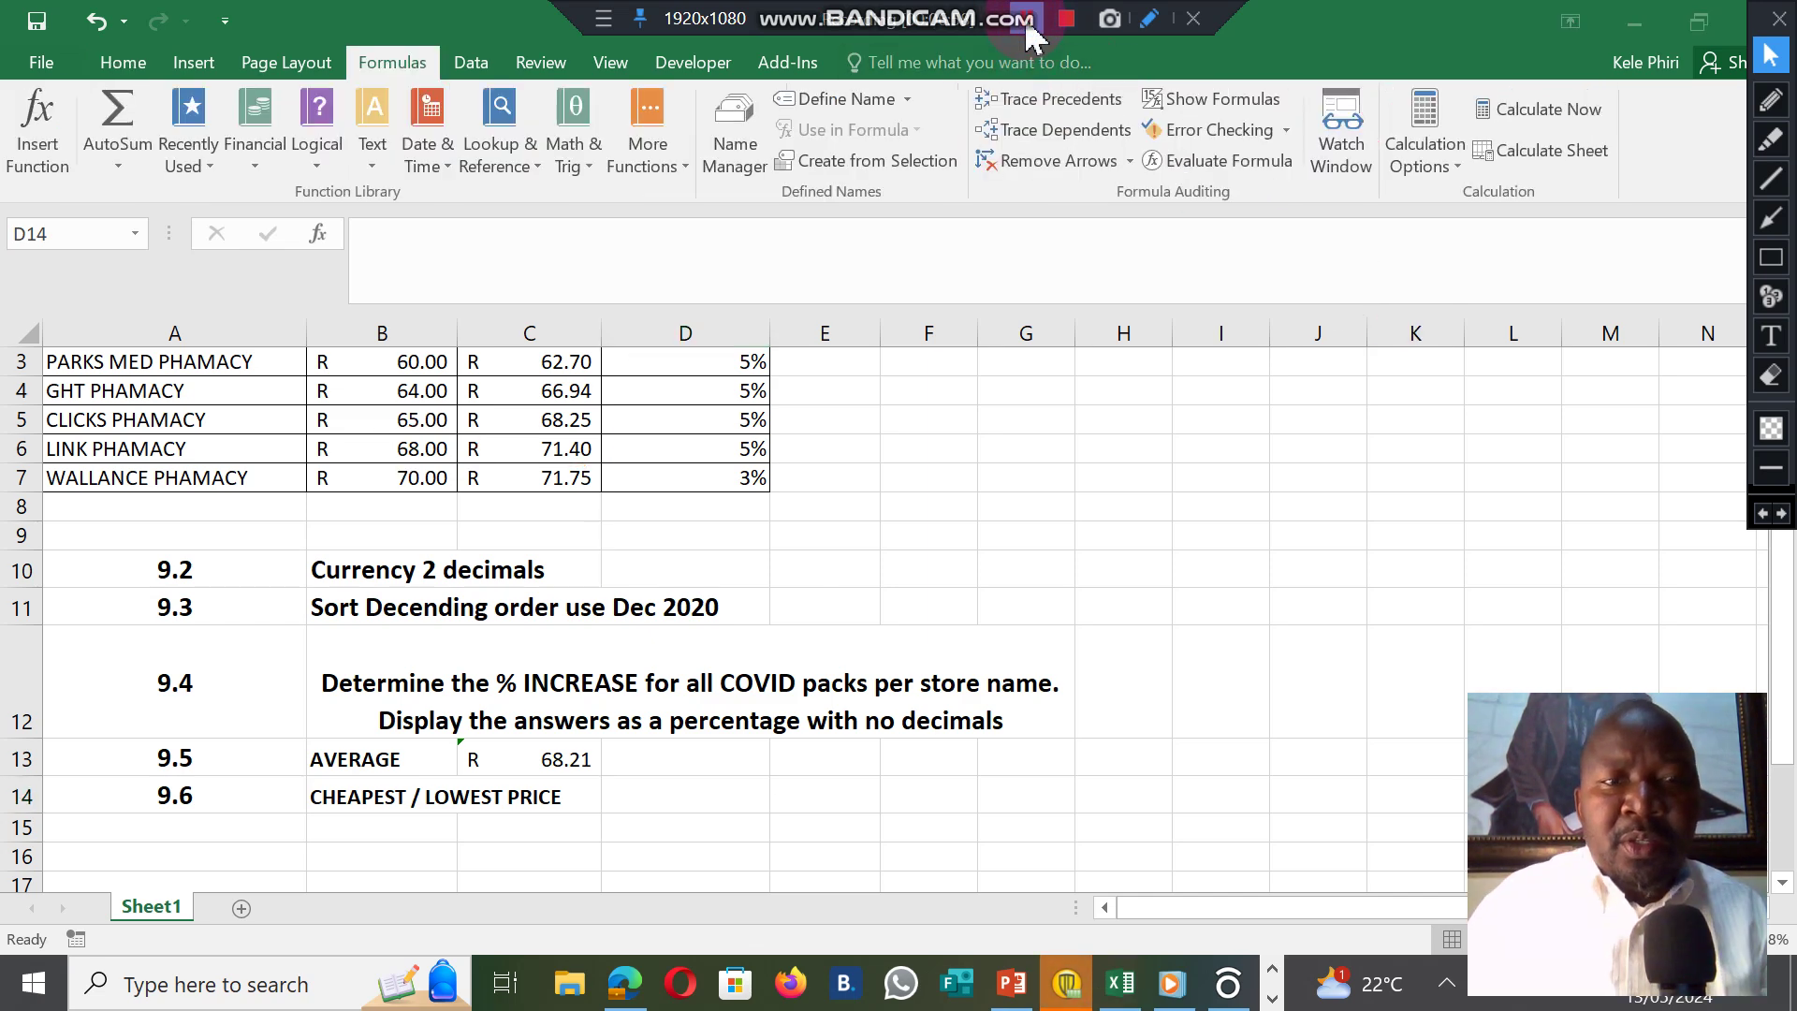
Enter =MIN(C3:C7) in D14 for R 62.70, then check the D14 and C13 formulas.
click(675, 791)
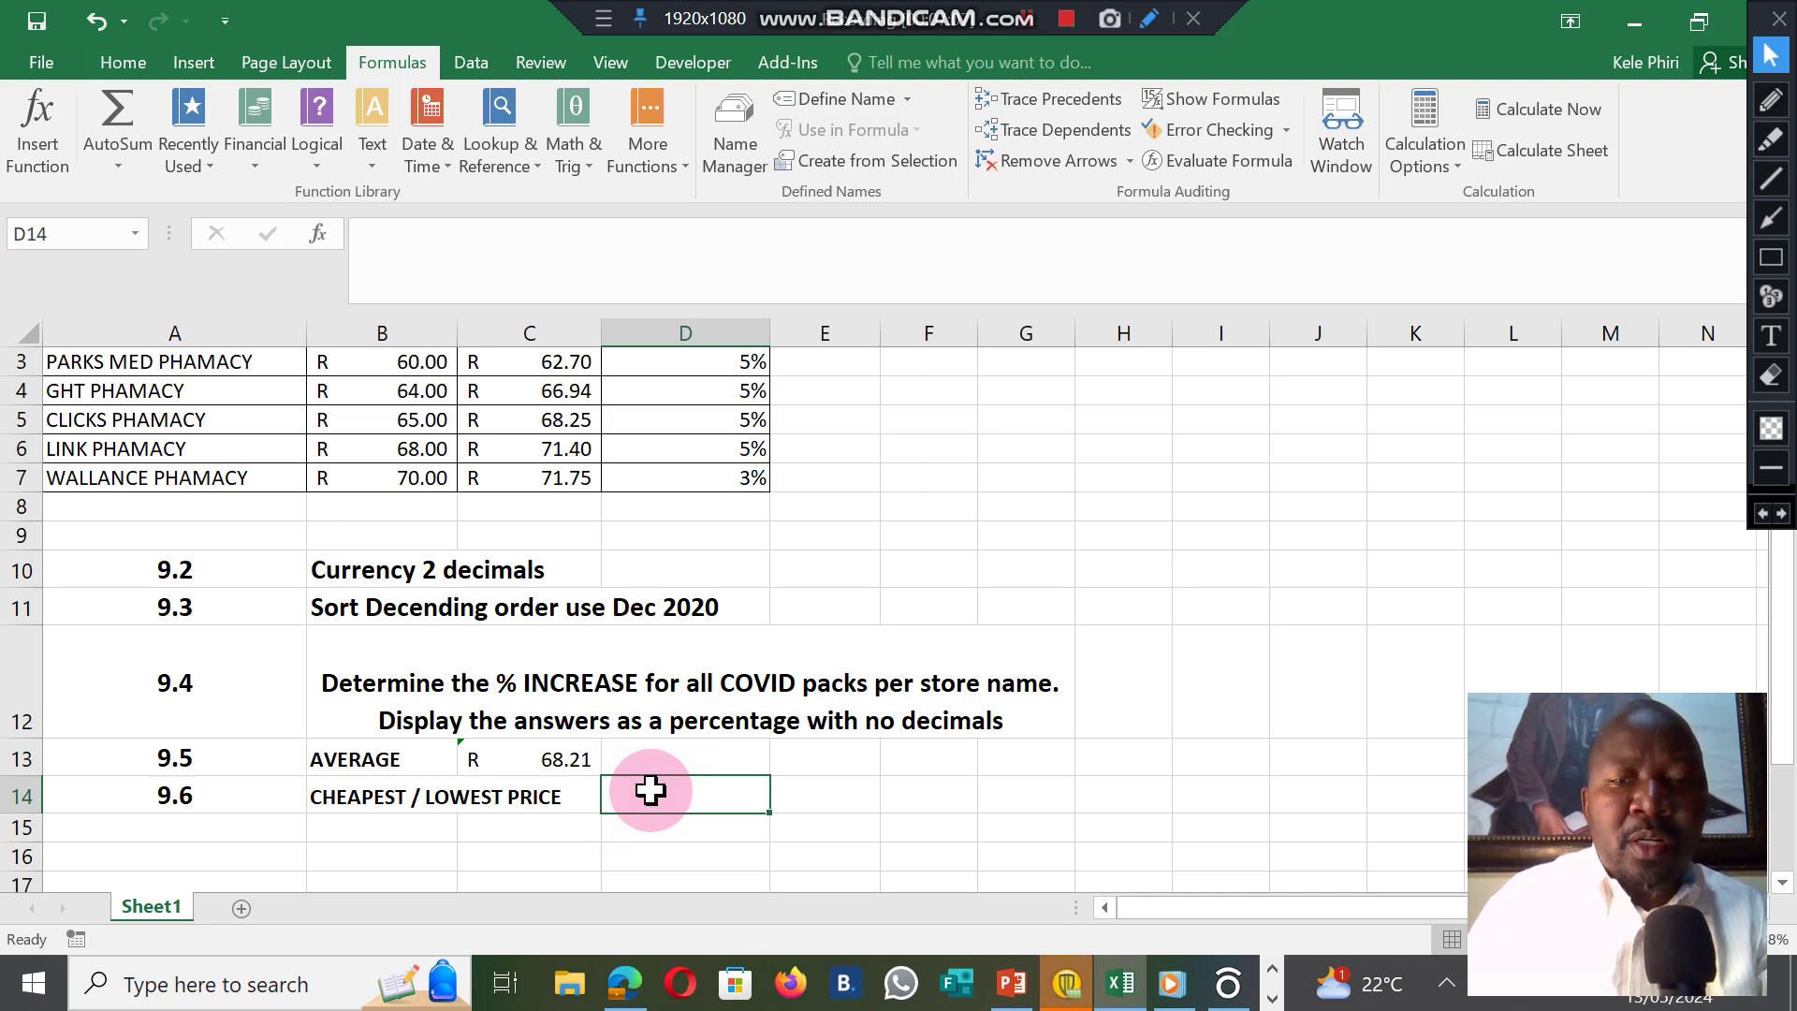
text(=)
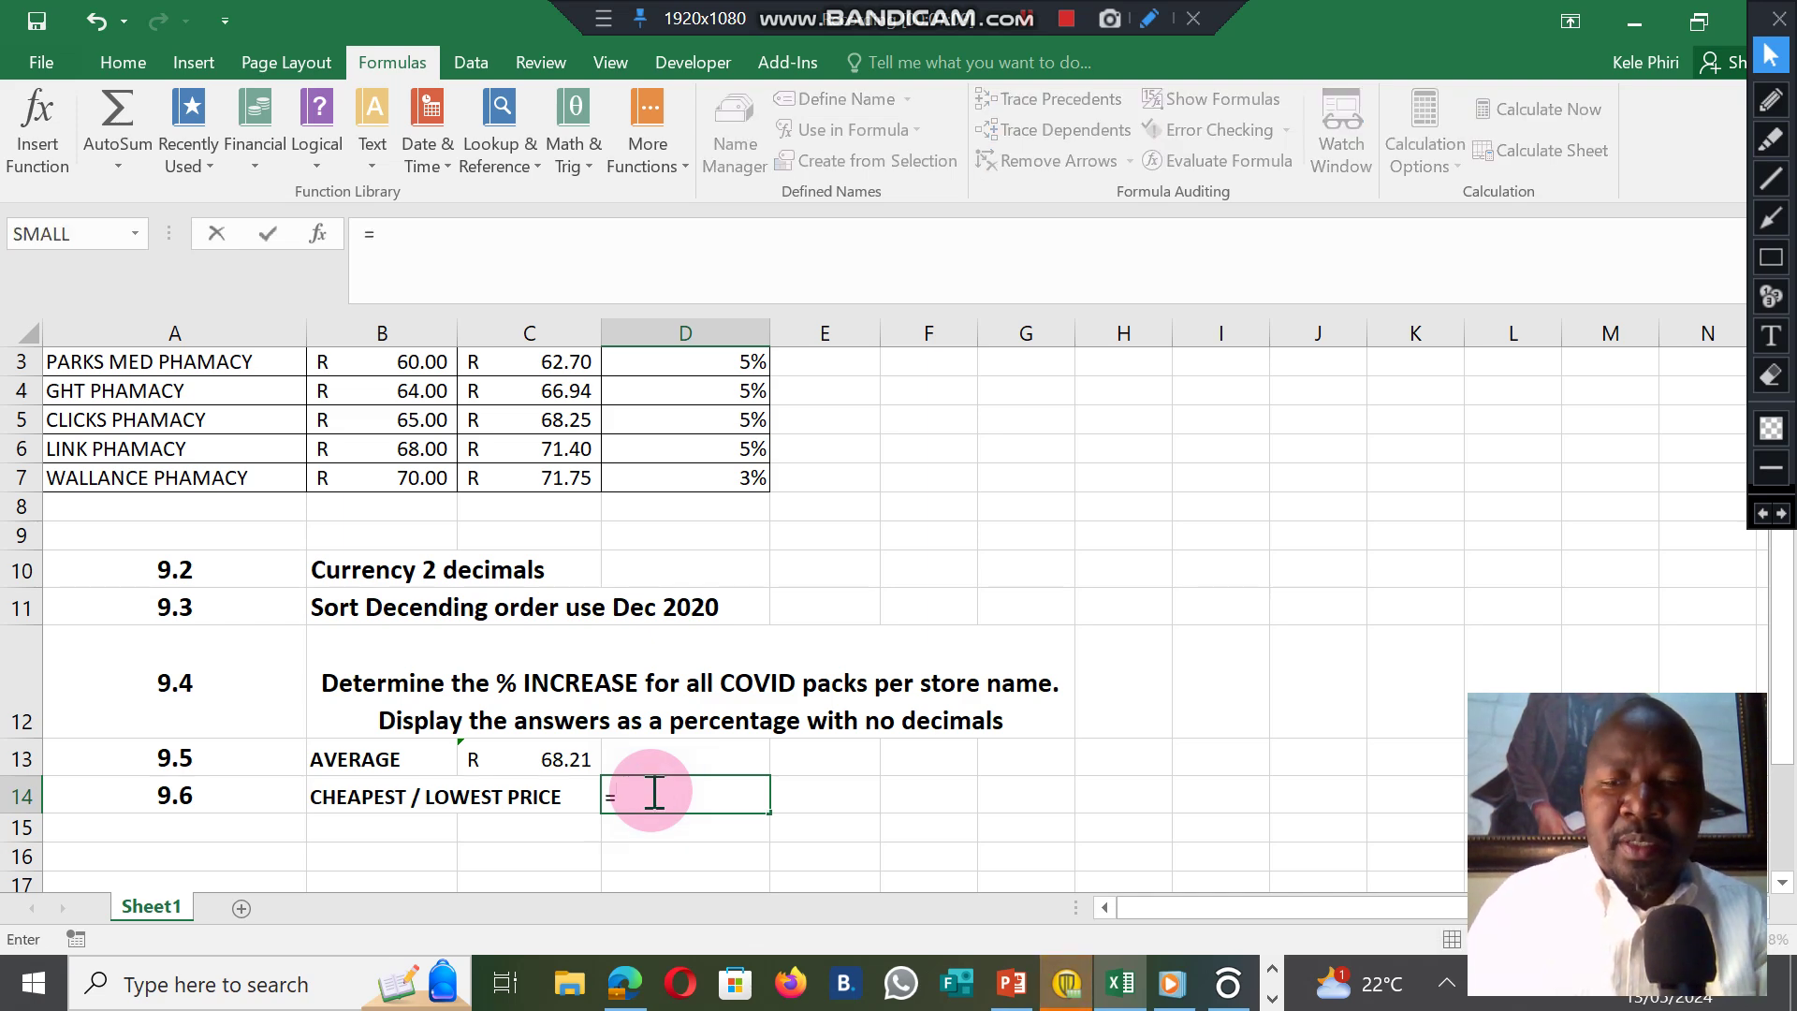
text(IN)
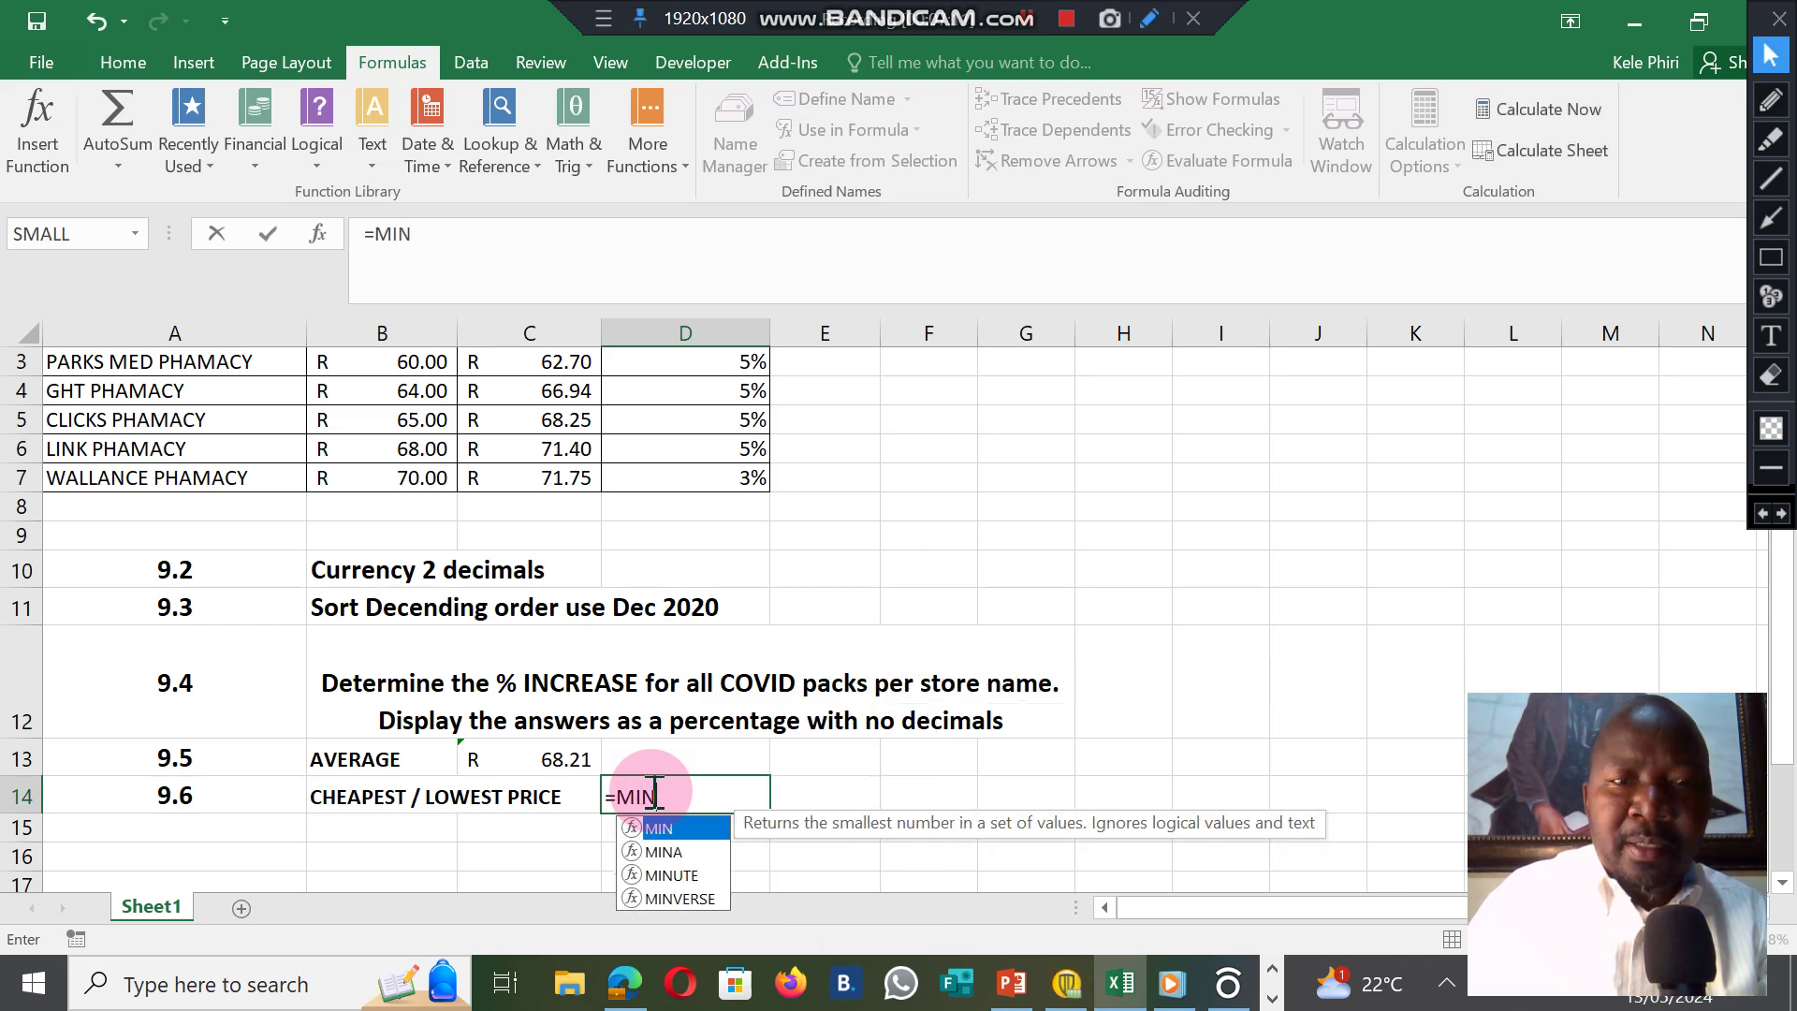
text(()
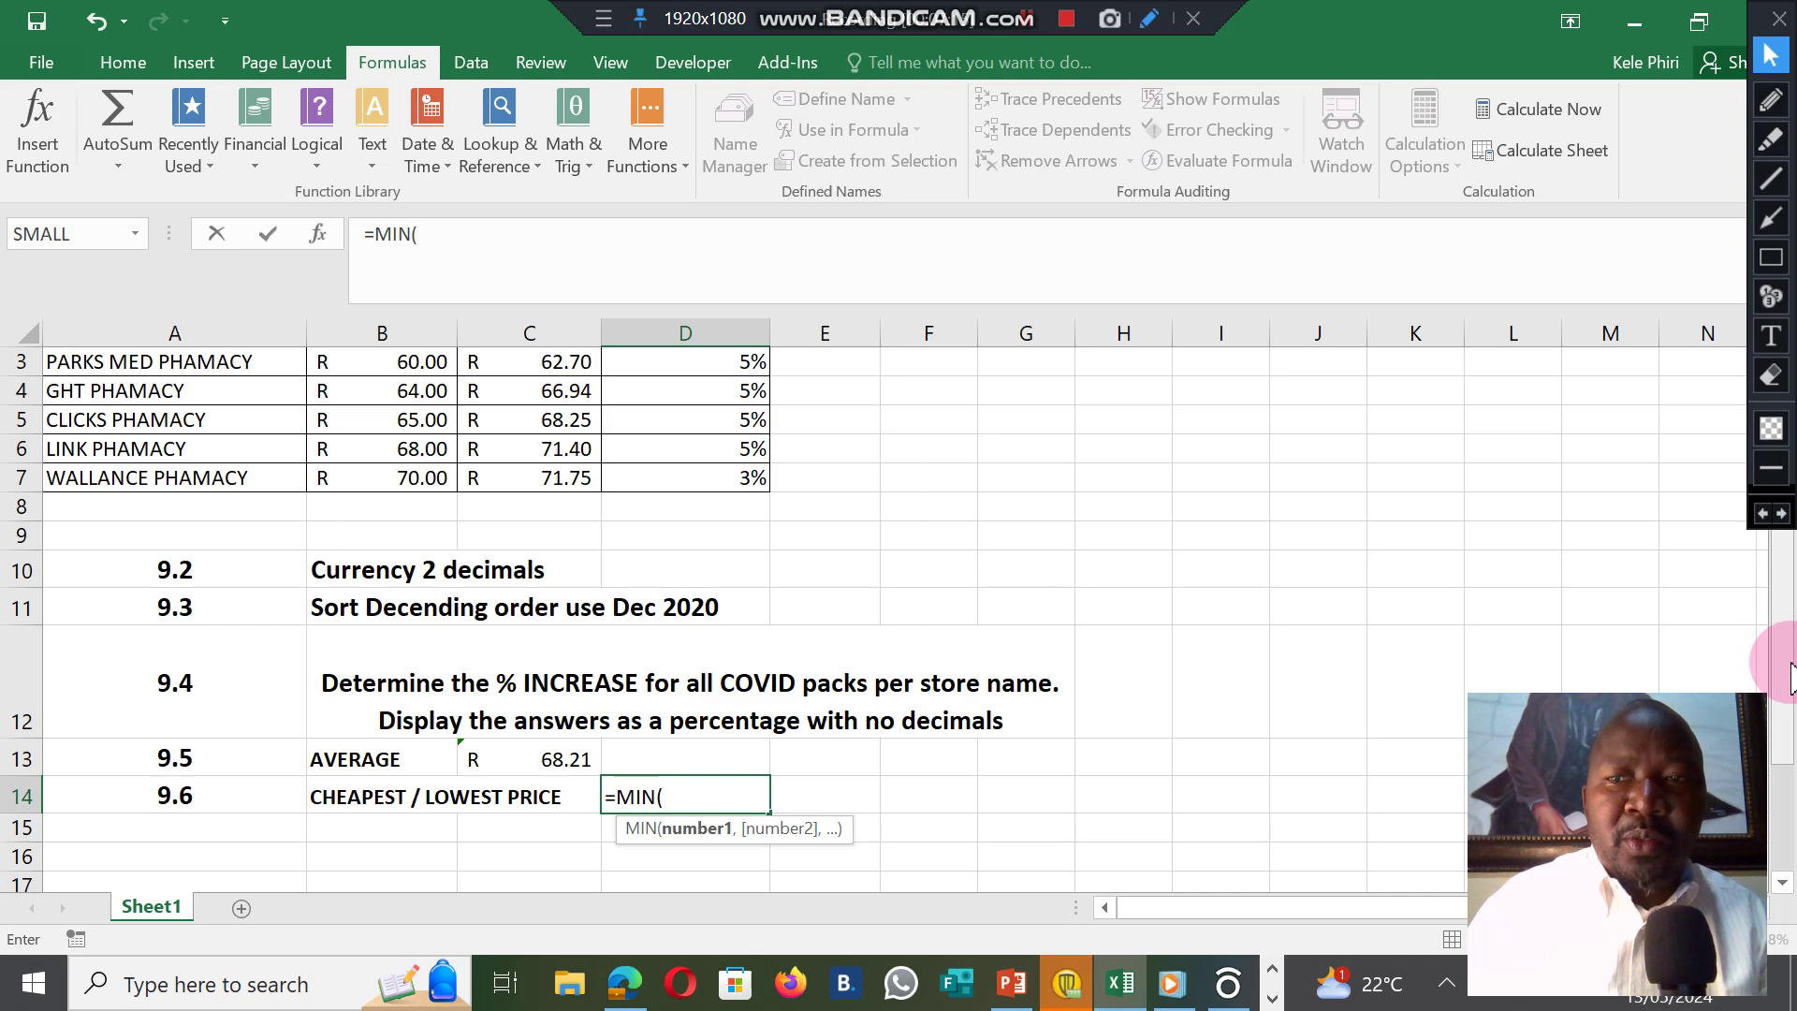
scroll(1783, 664, up, 1)
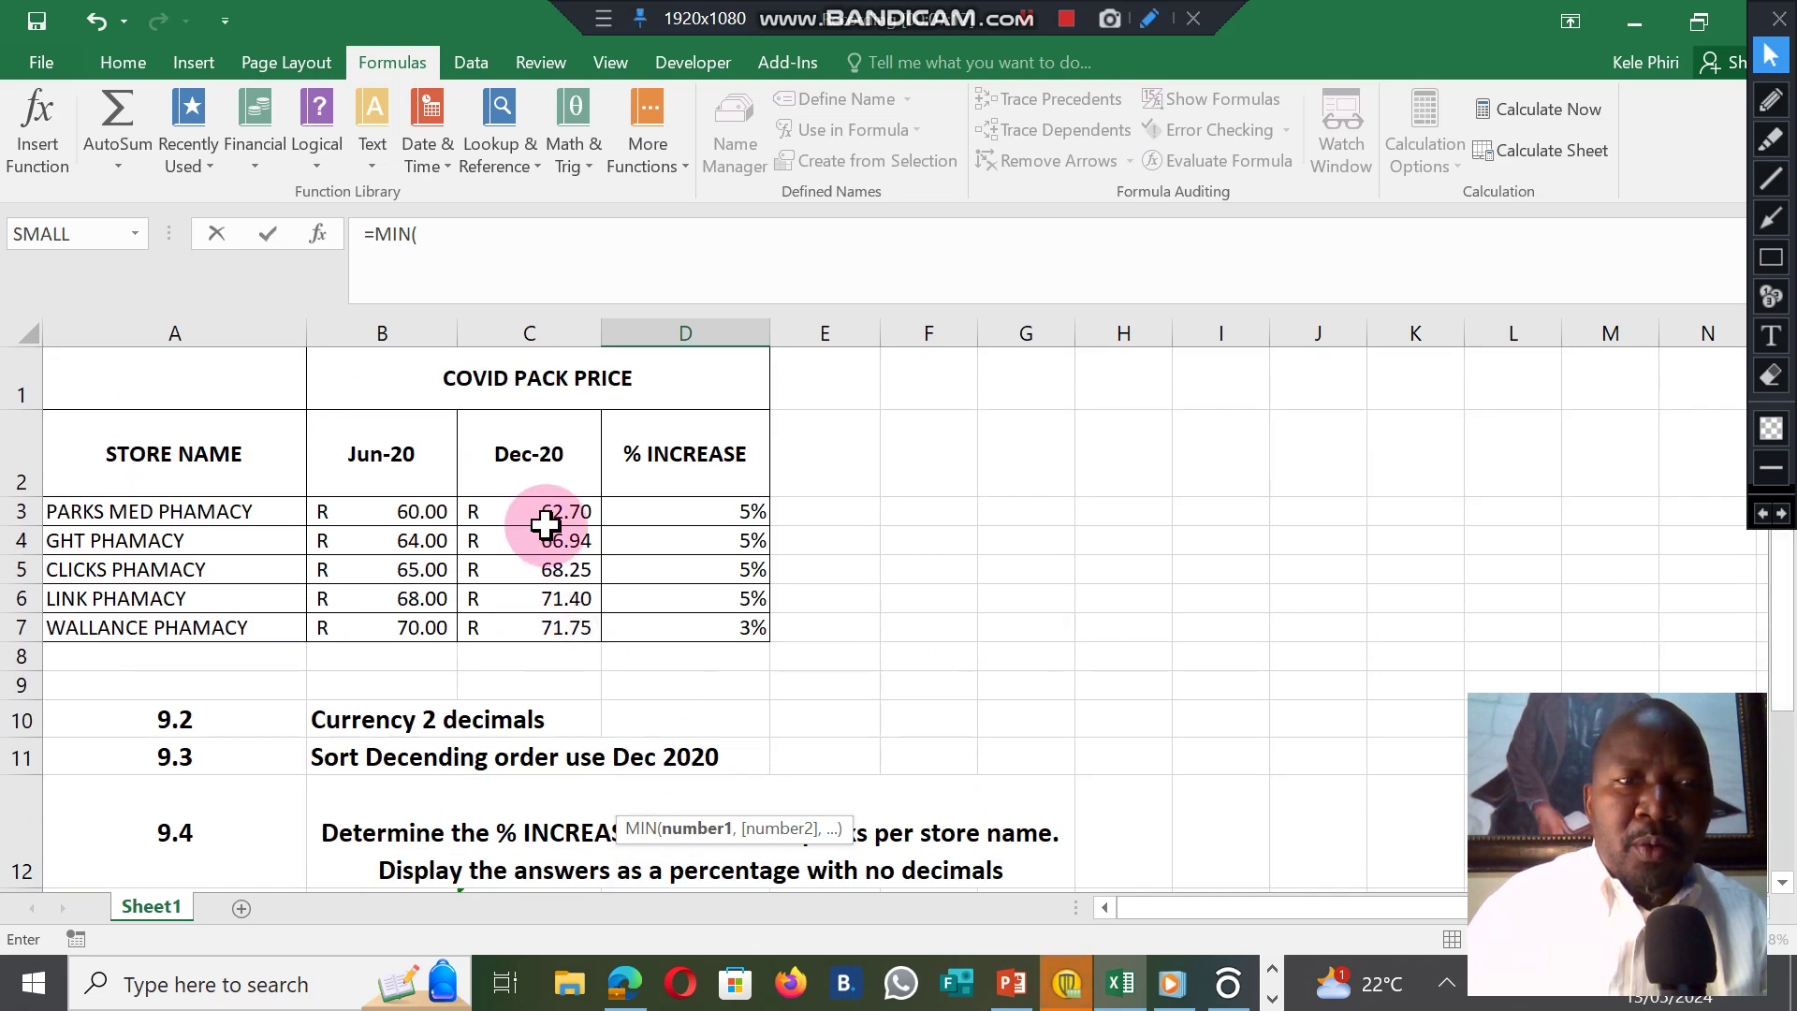
drag(545, 512, 545, 620)
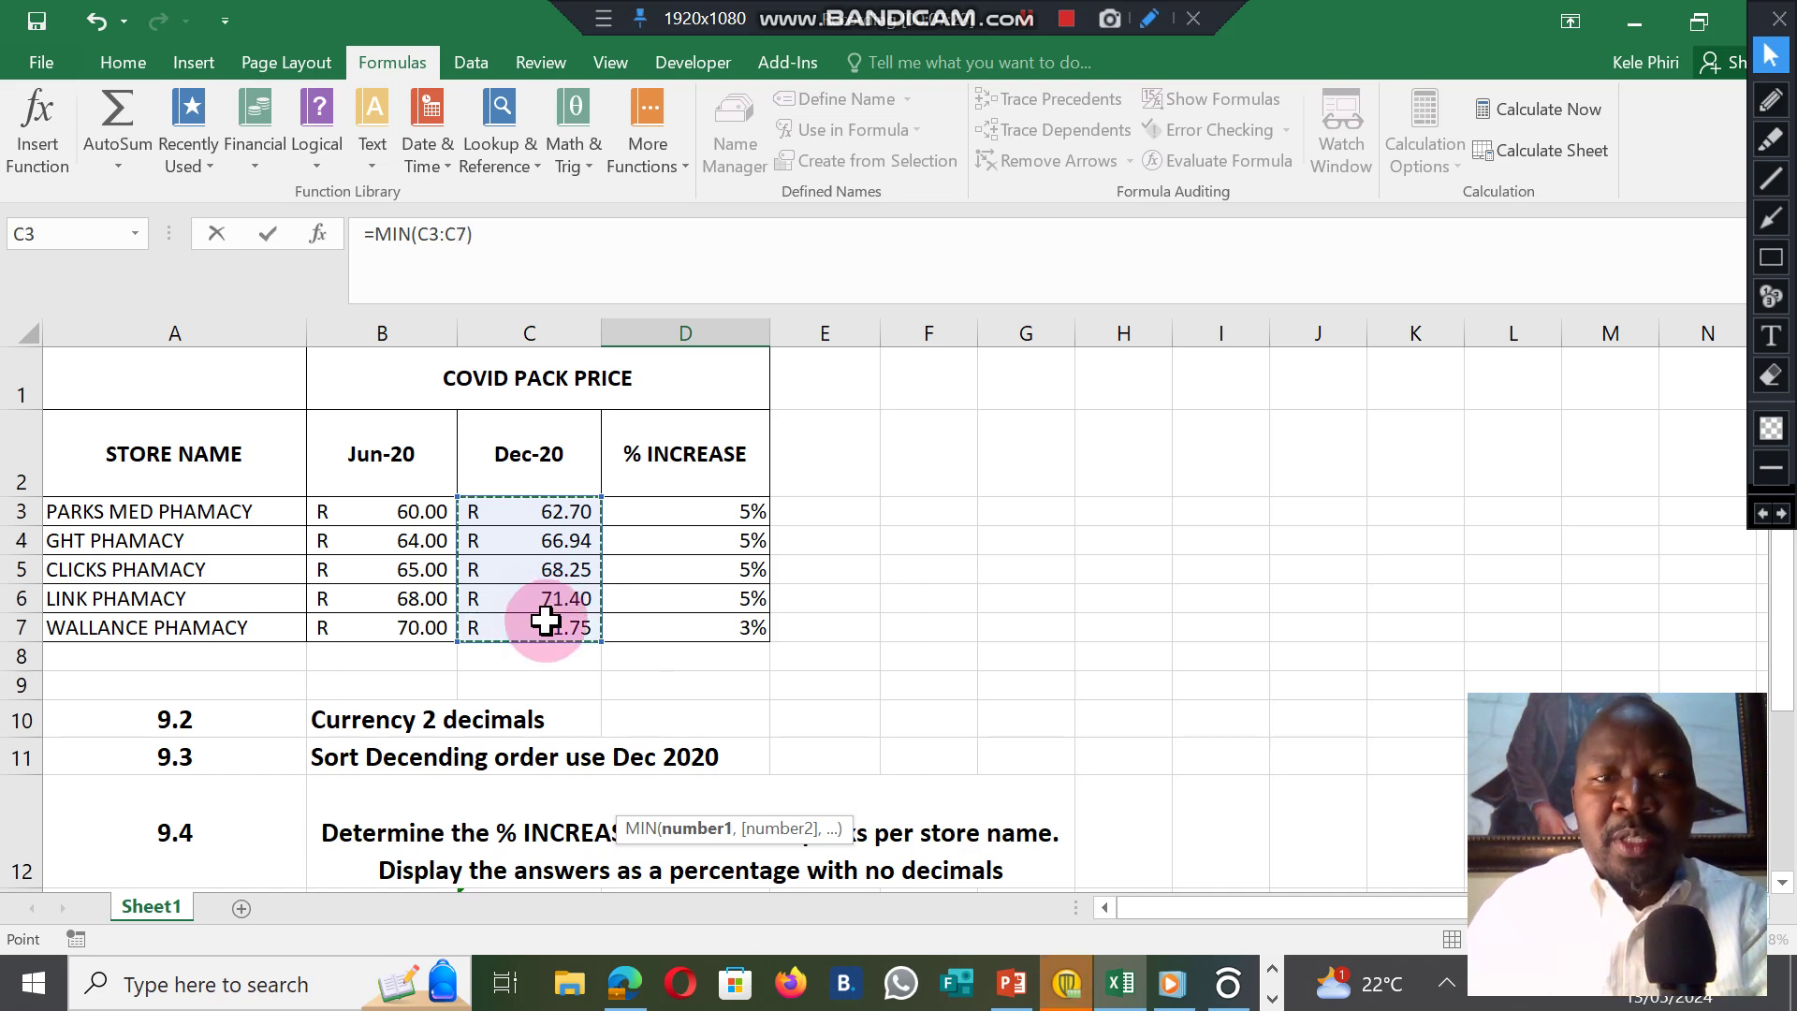
key(Return)
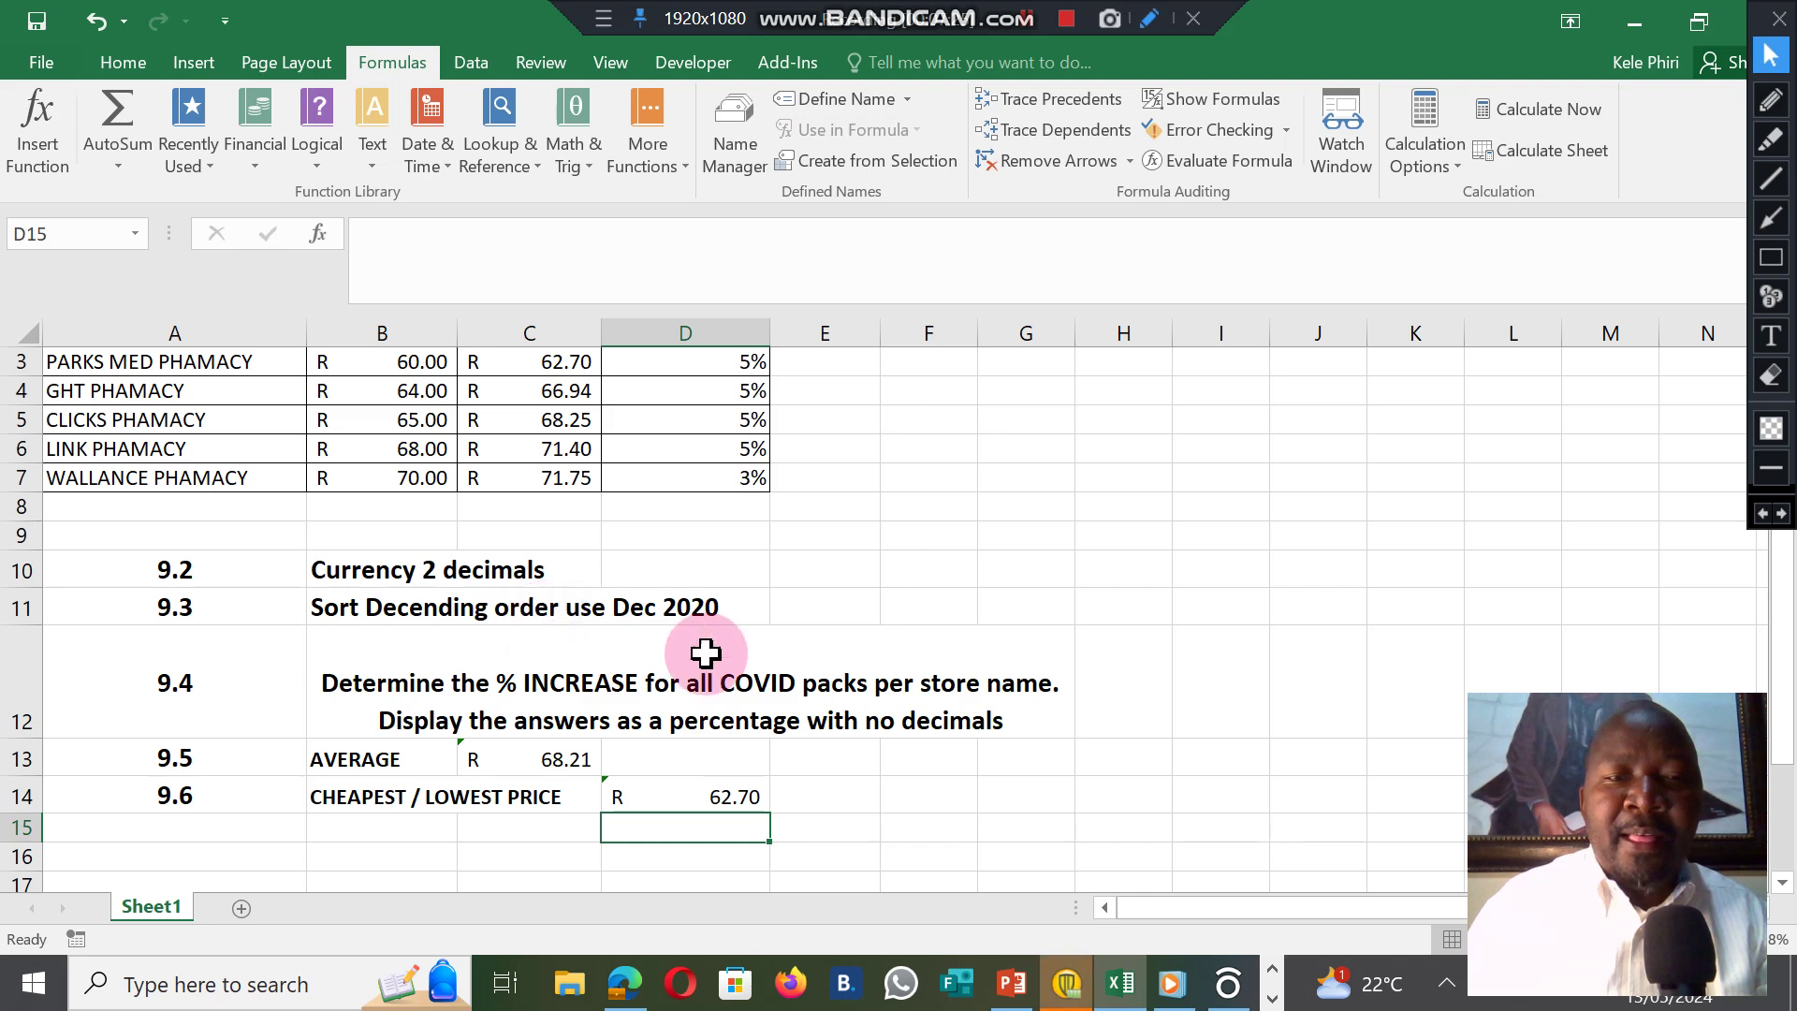
click(698, 800)
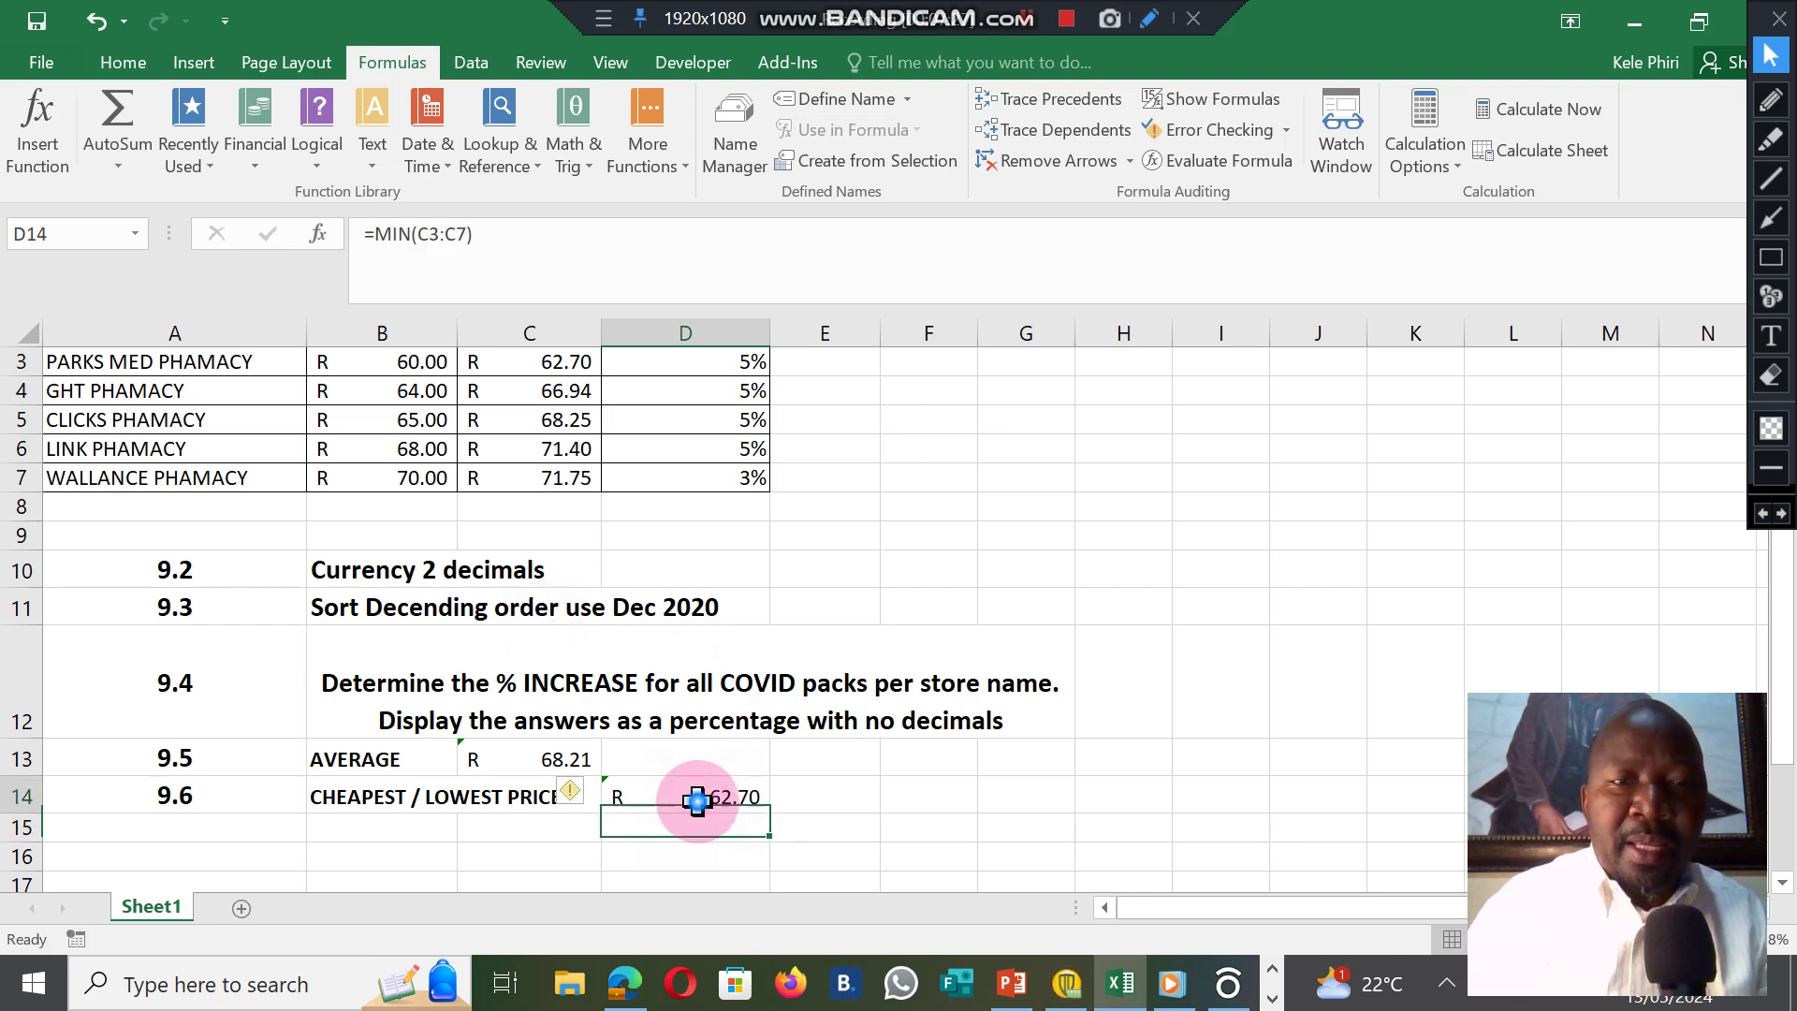
click(553, 758)
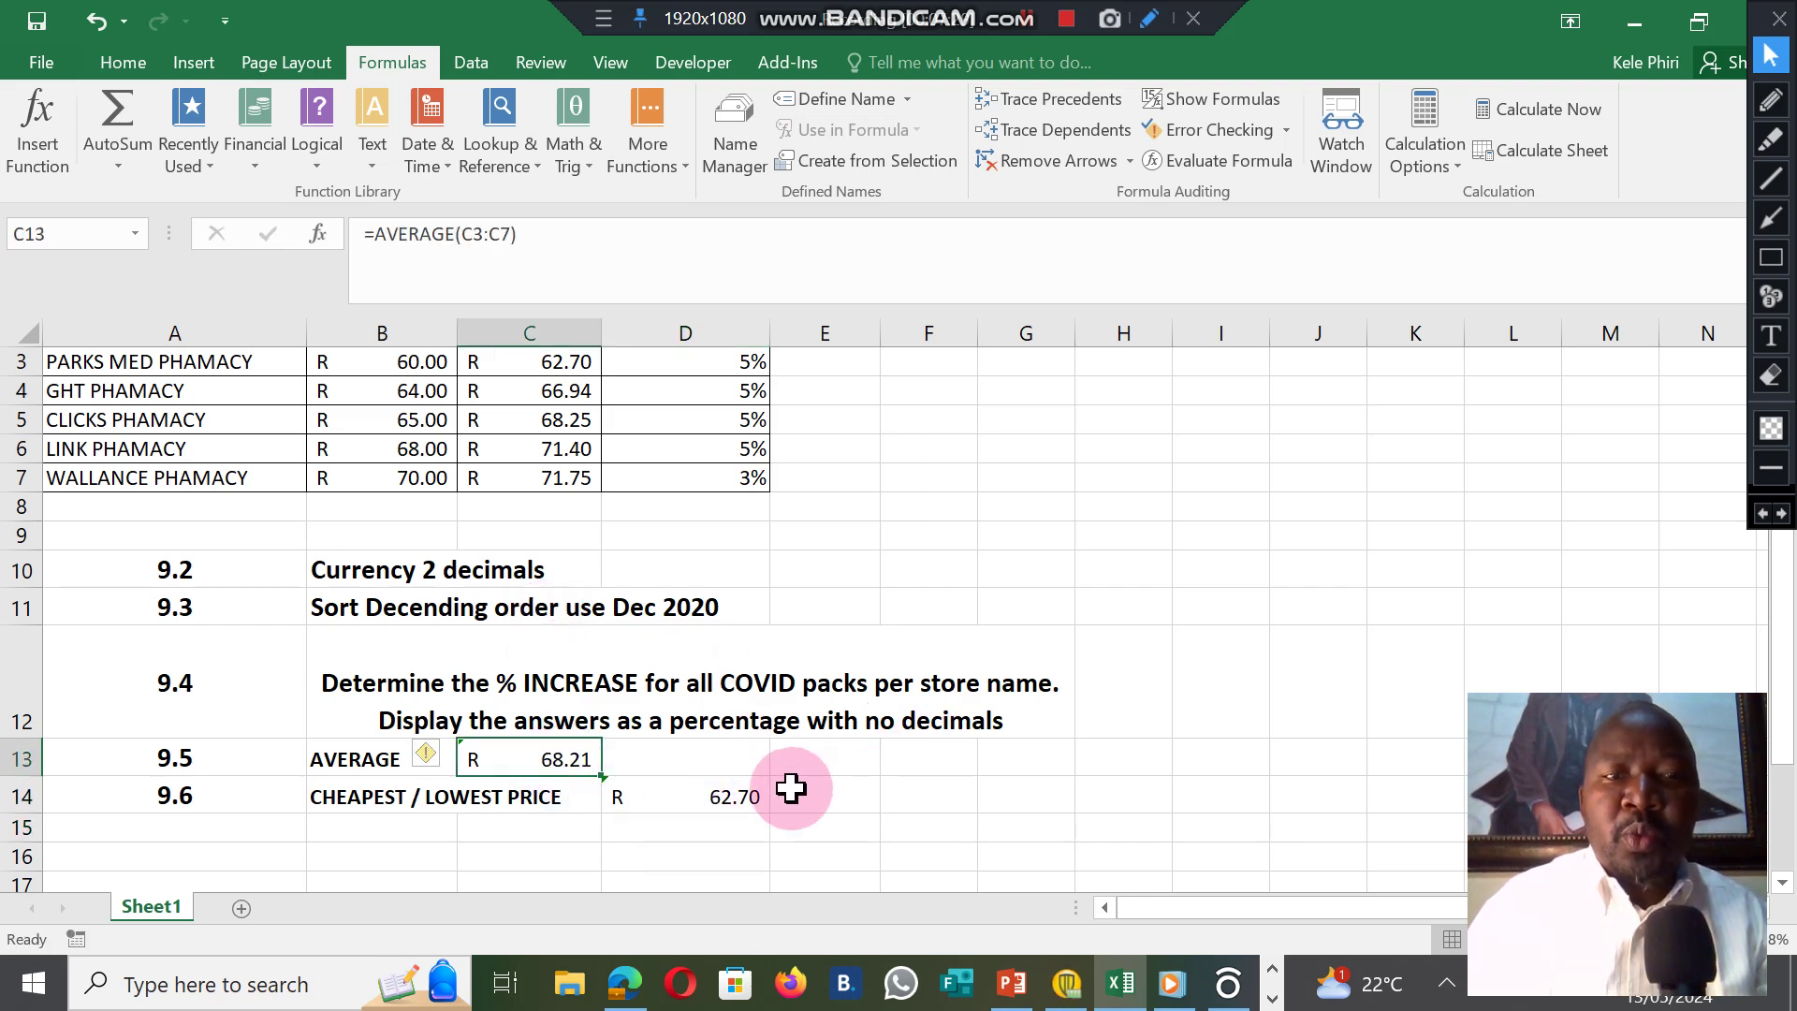